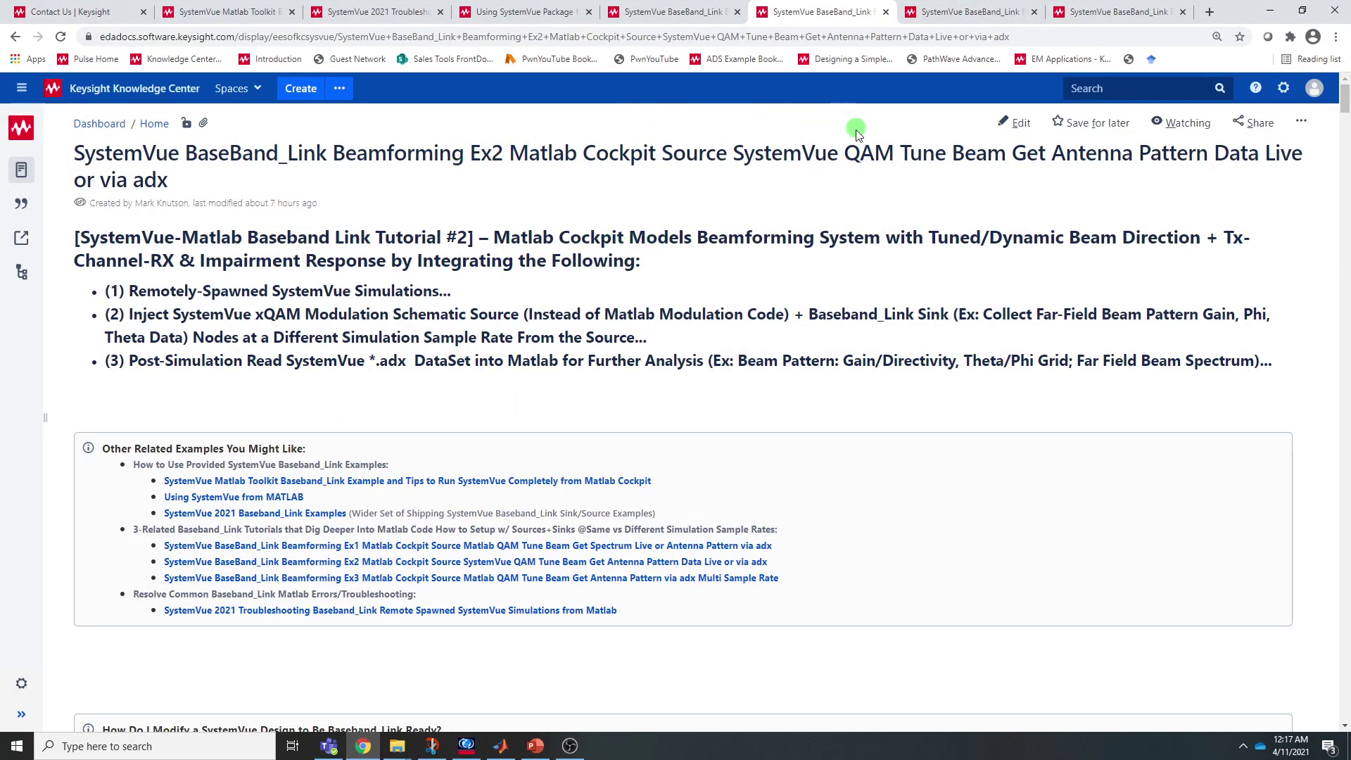
Examine the Baseband_Link beamforming Ex2 article's related examples, quick links and Issue/Example Abstract
scroll(669, 382, "down", 4)
scroll(669, 382, "up", 4)
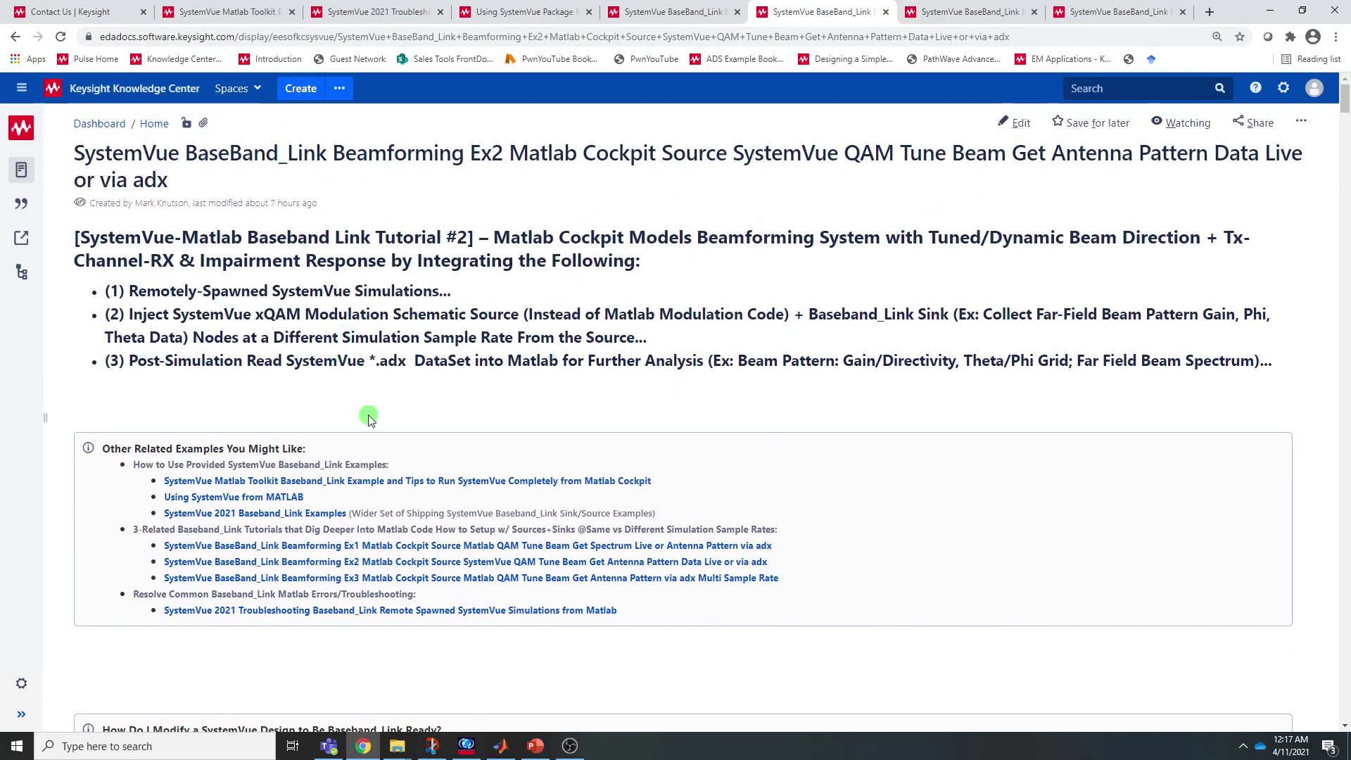
scroll(366, 419, "down", 6)
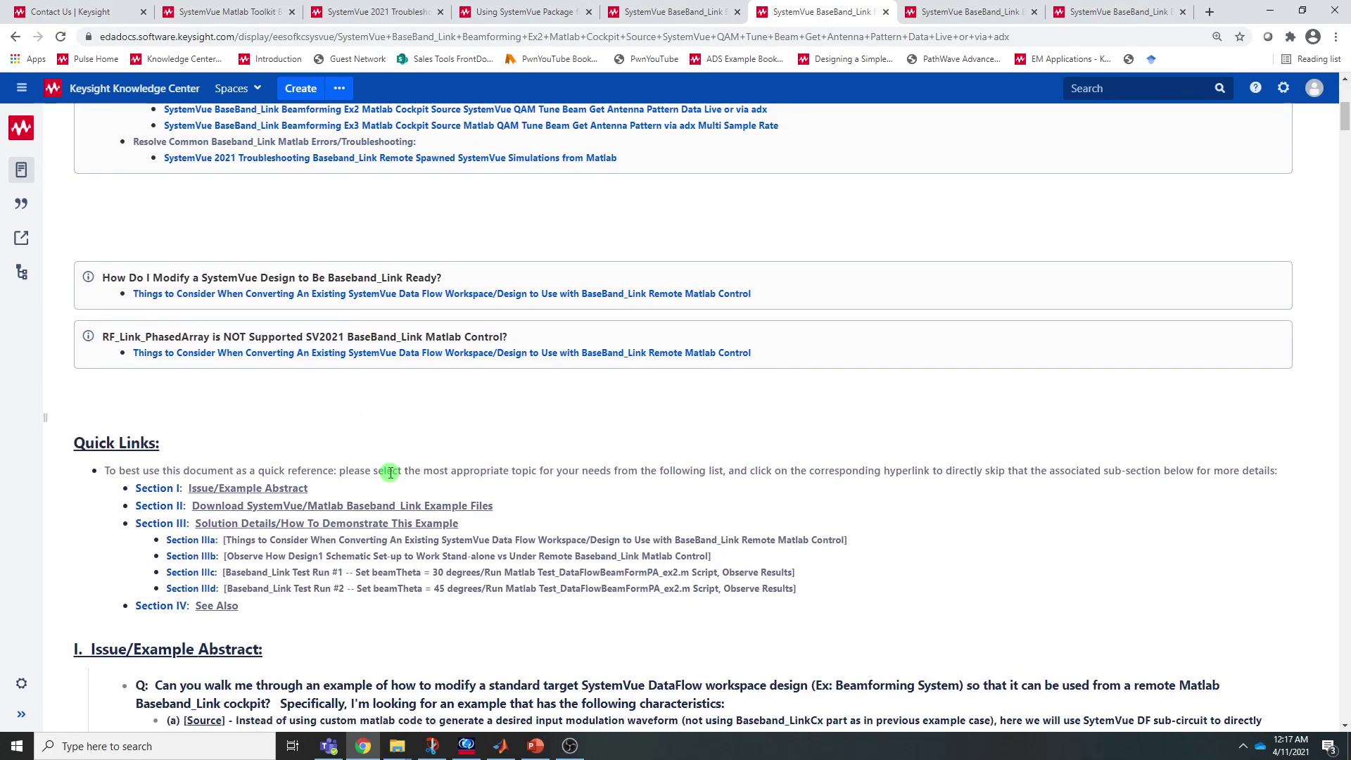
scroll(387, 464, "down", 2)
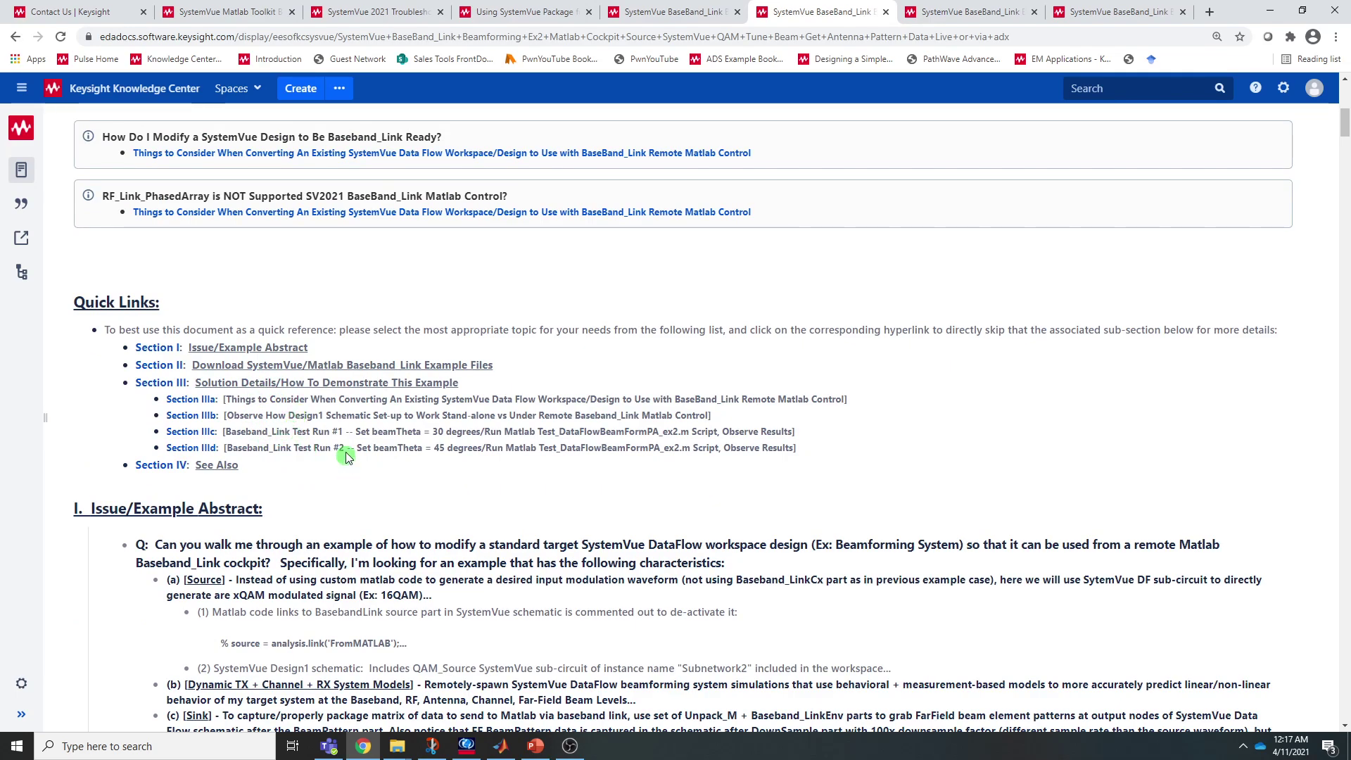
scroll(345, 459, "down", 3)
scroll(358, 458, "down", 4)
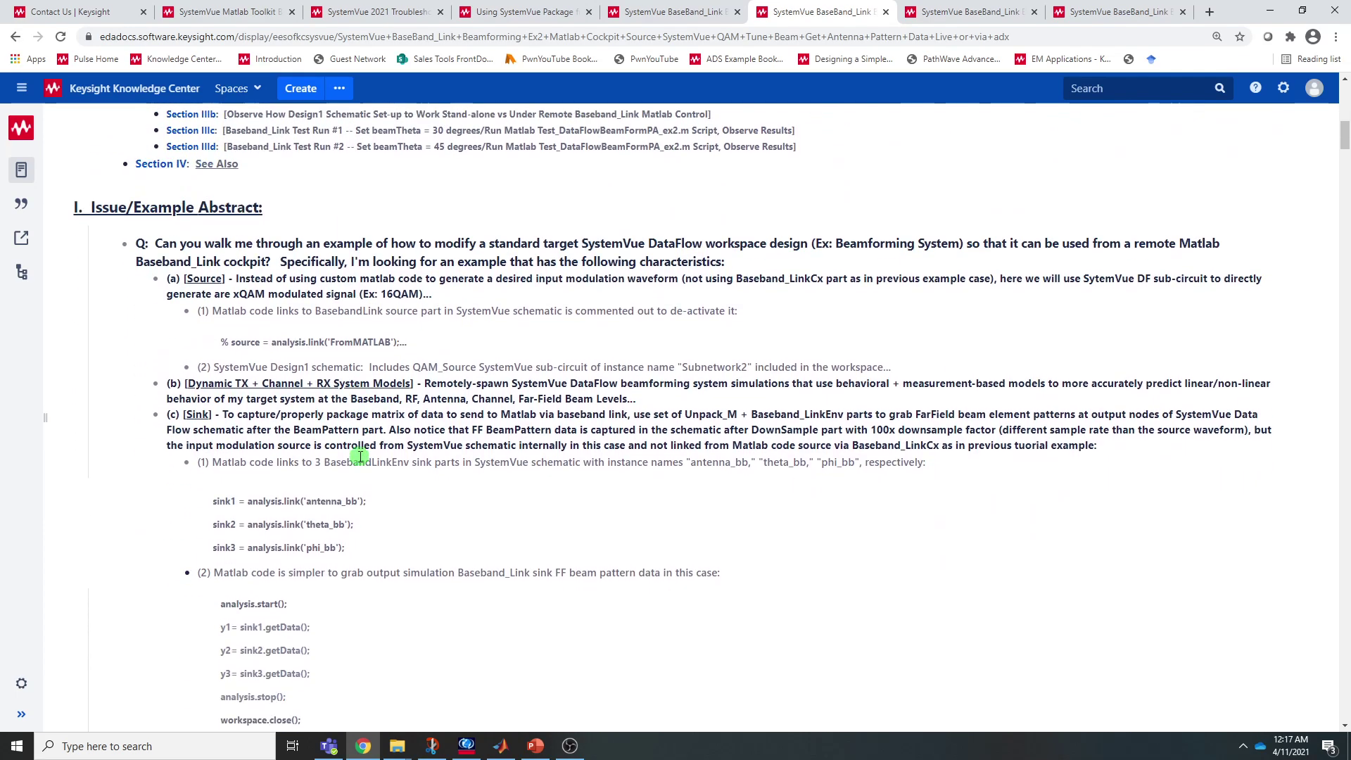
scroll(311, 481, "up", 5)
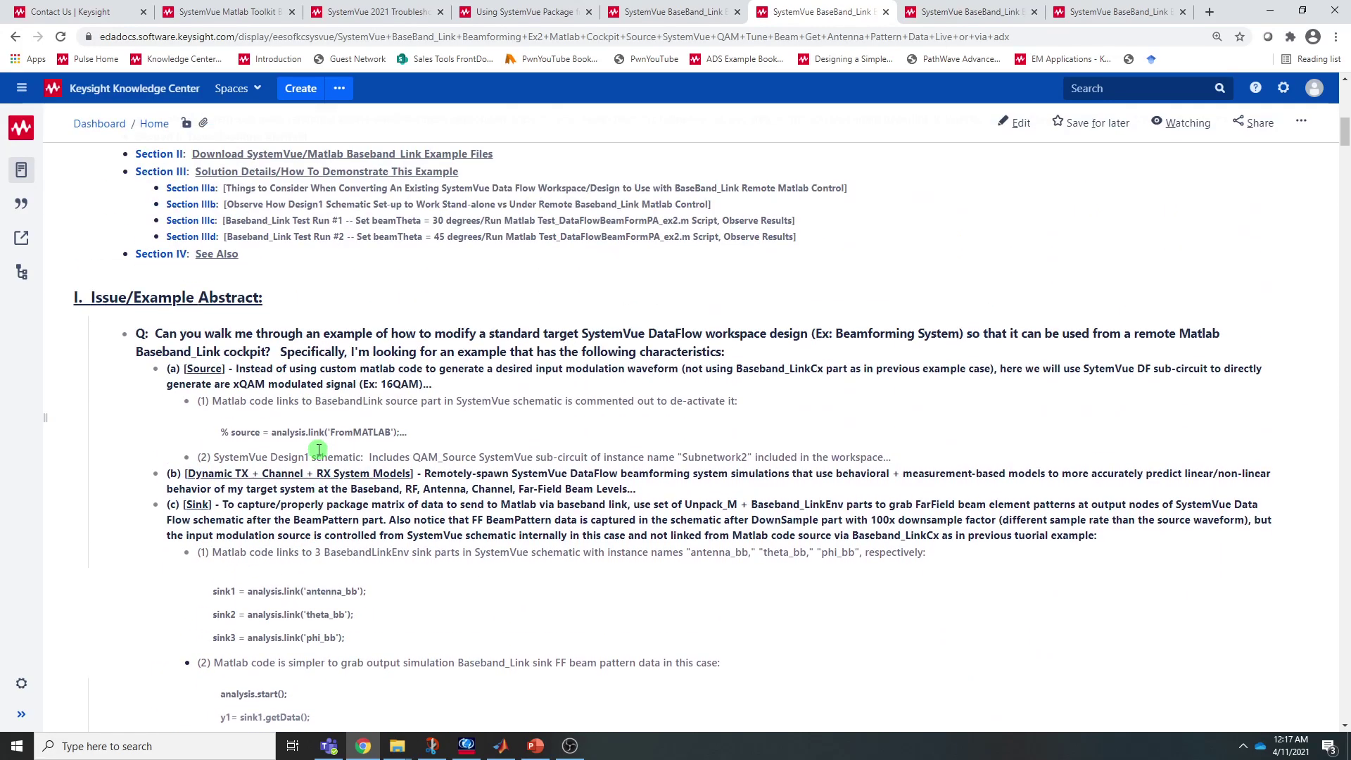
Switch to SystemVue and review the parameter list of Design1 before returning to its schematic
left_click(464, 746)
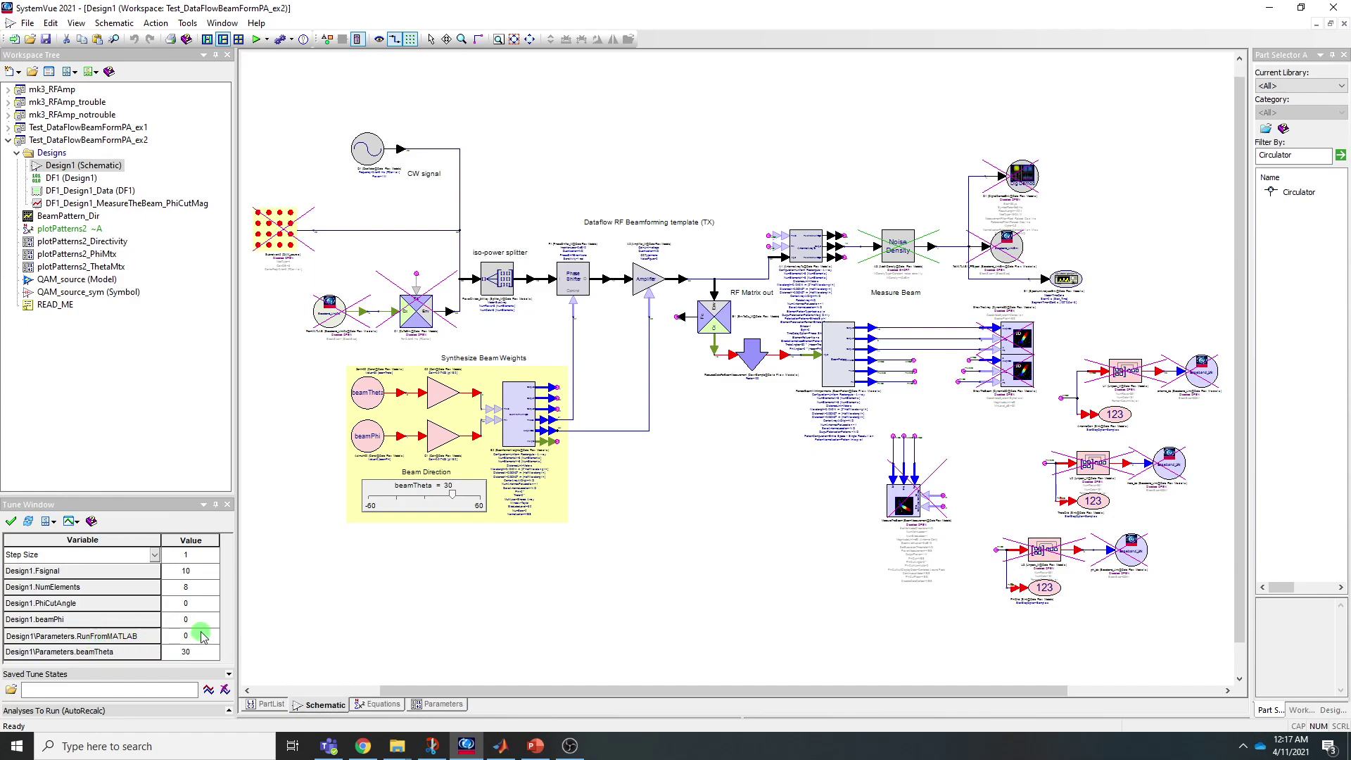
left_click(440, 704)
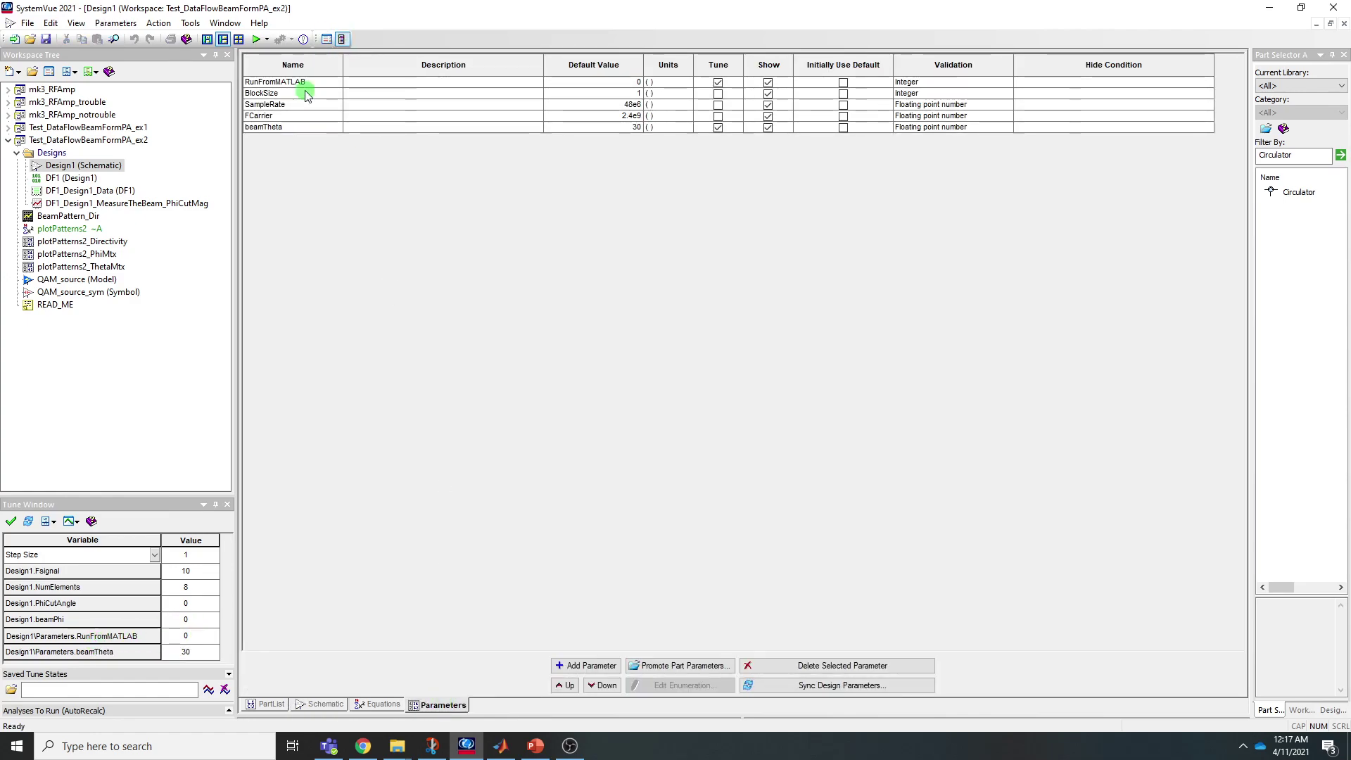
left_click(325, 703)
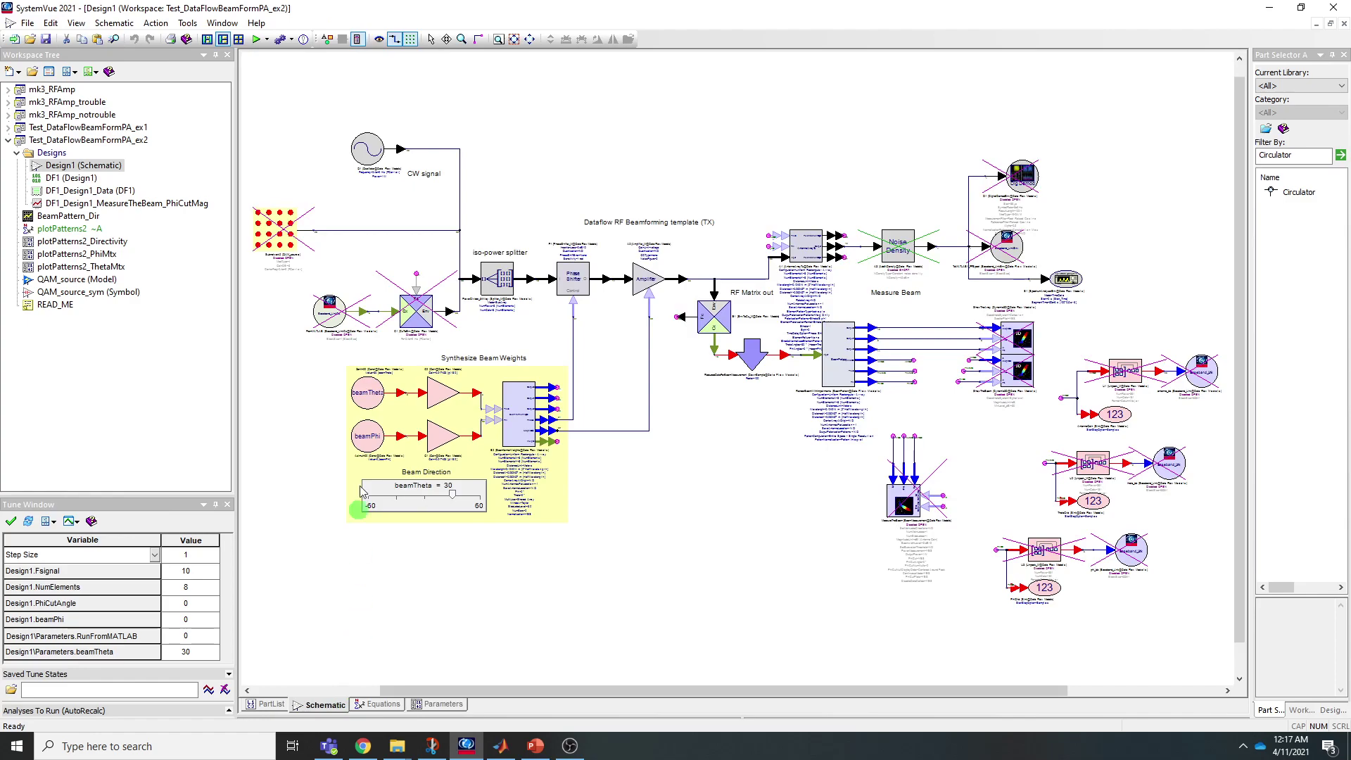
Inspect the FromMATLAB source's properties and the equation controlling Subnetwork2's model override, leaving both parts unmodified
double_click(337, 315)
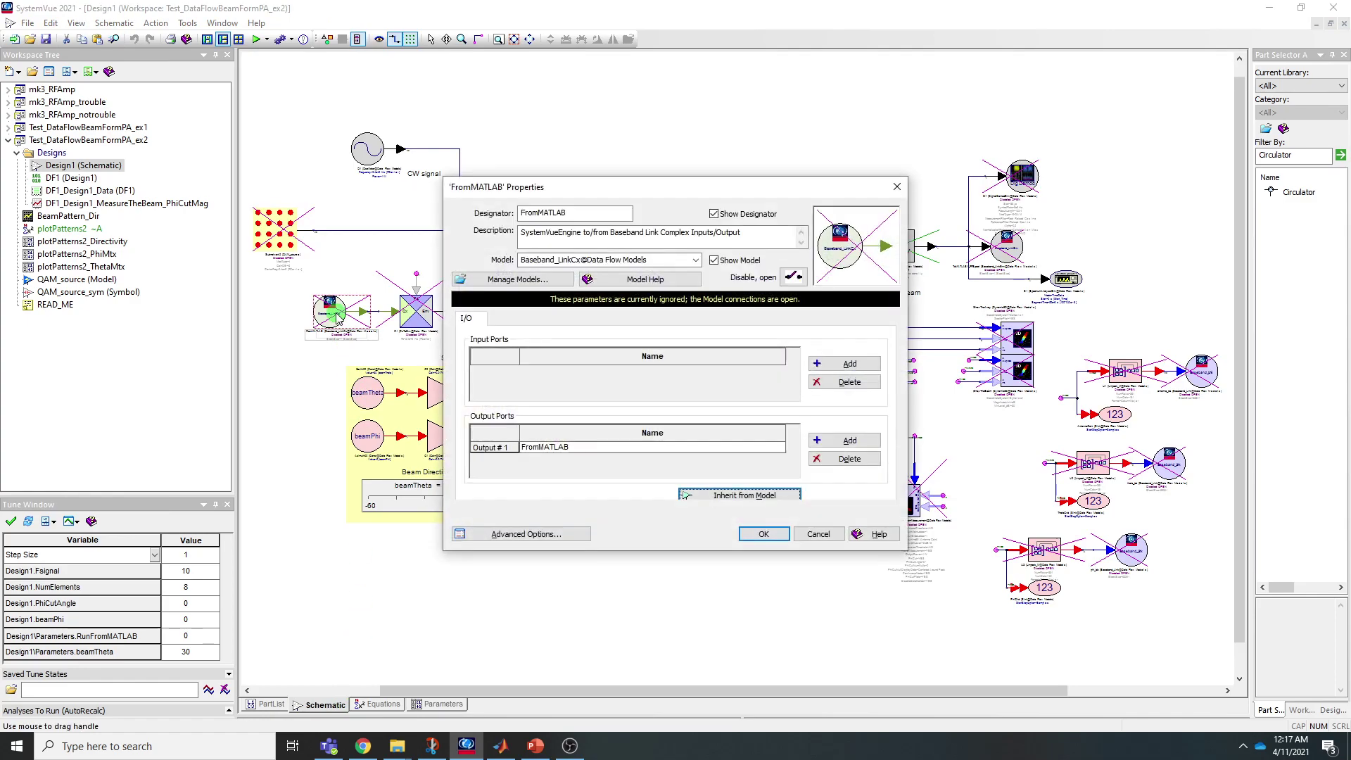
left_click(897, 185)
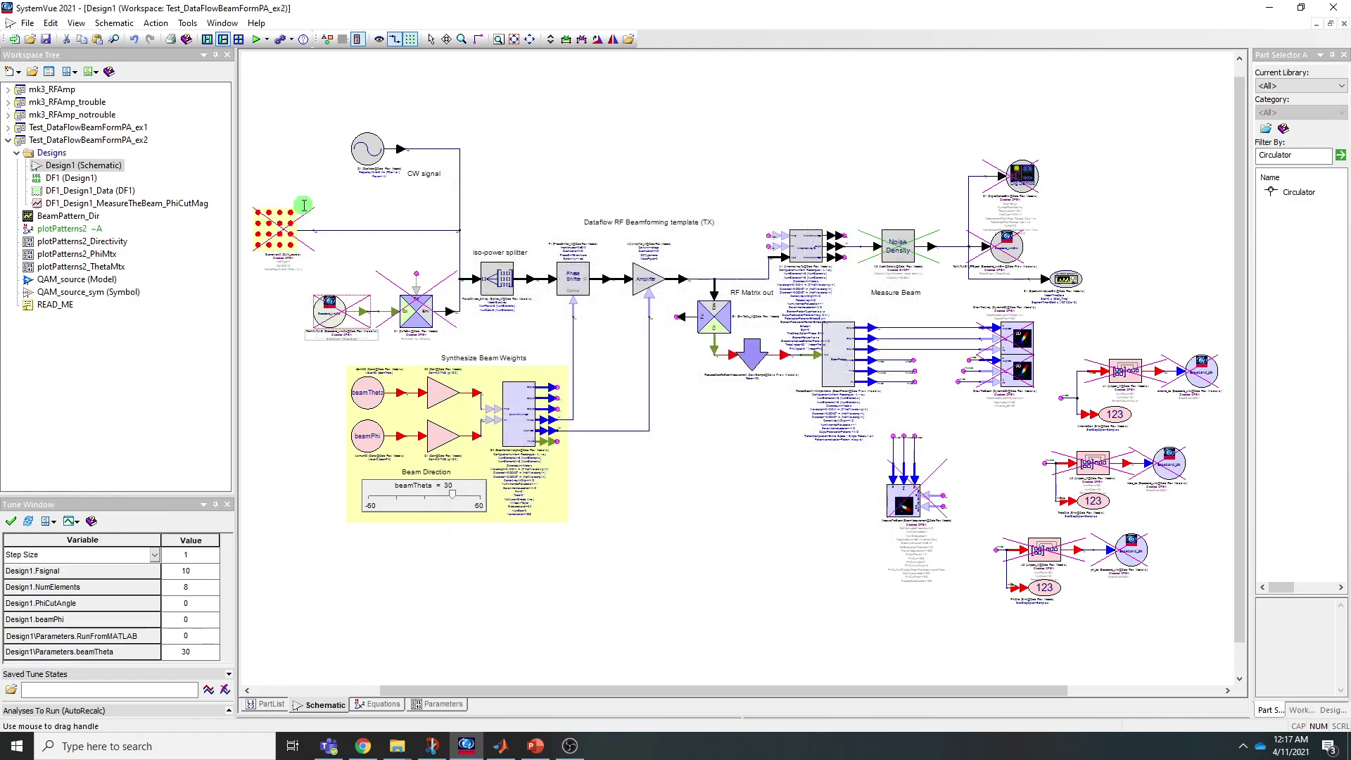
left_click(273, 243)
double_click(273, 243)
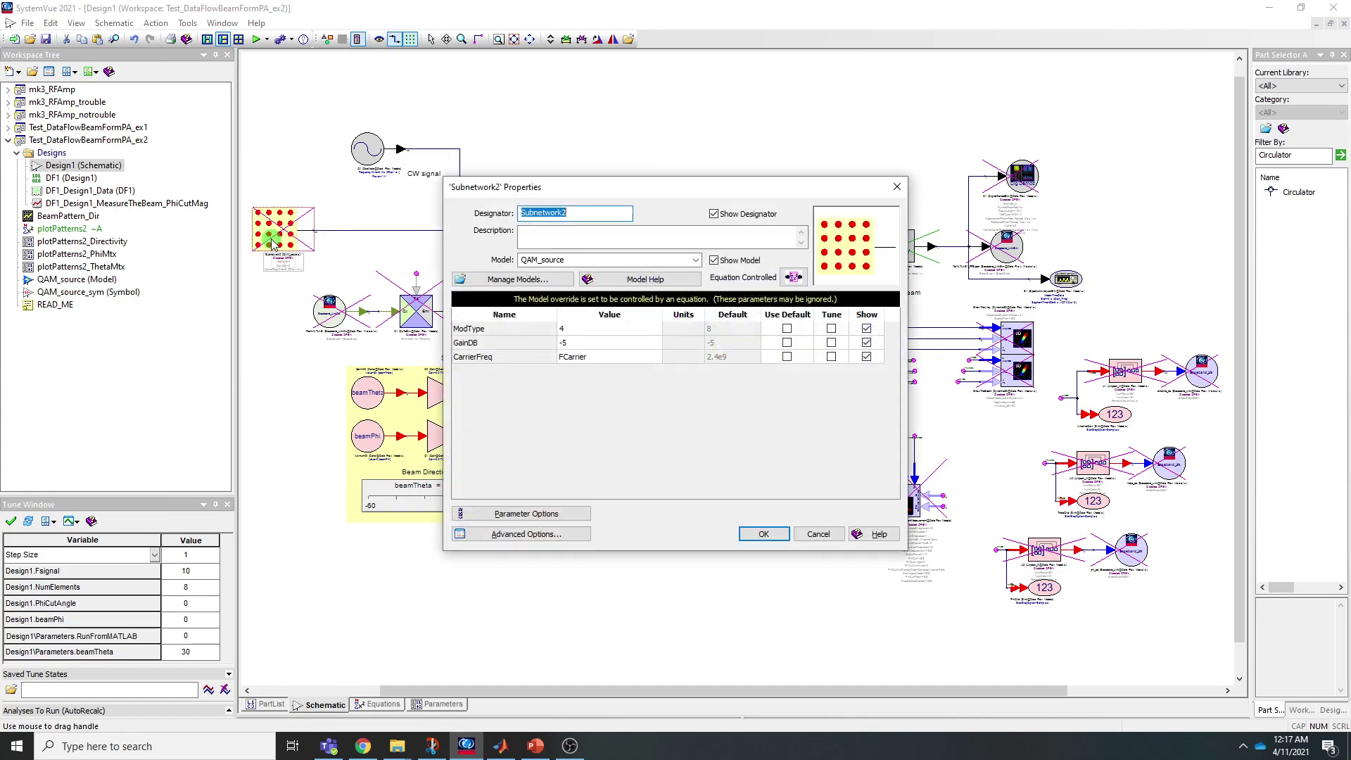
left_click(793, 278)
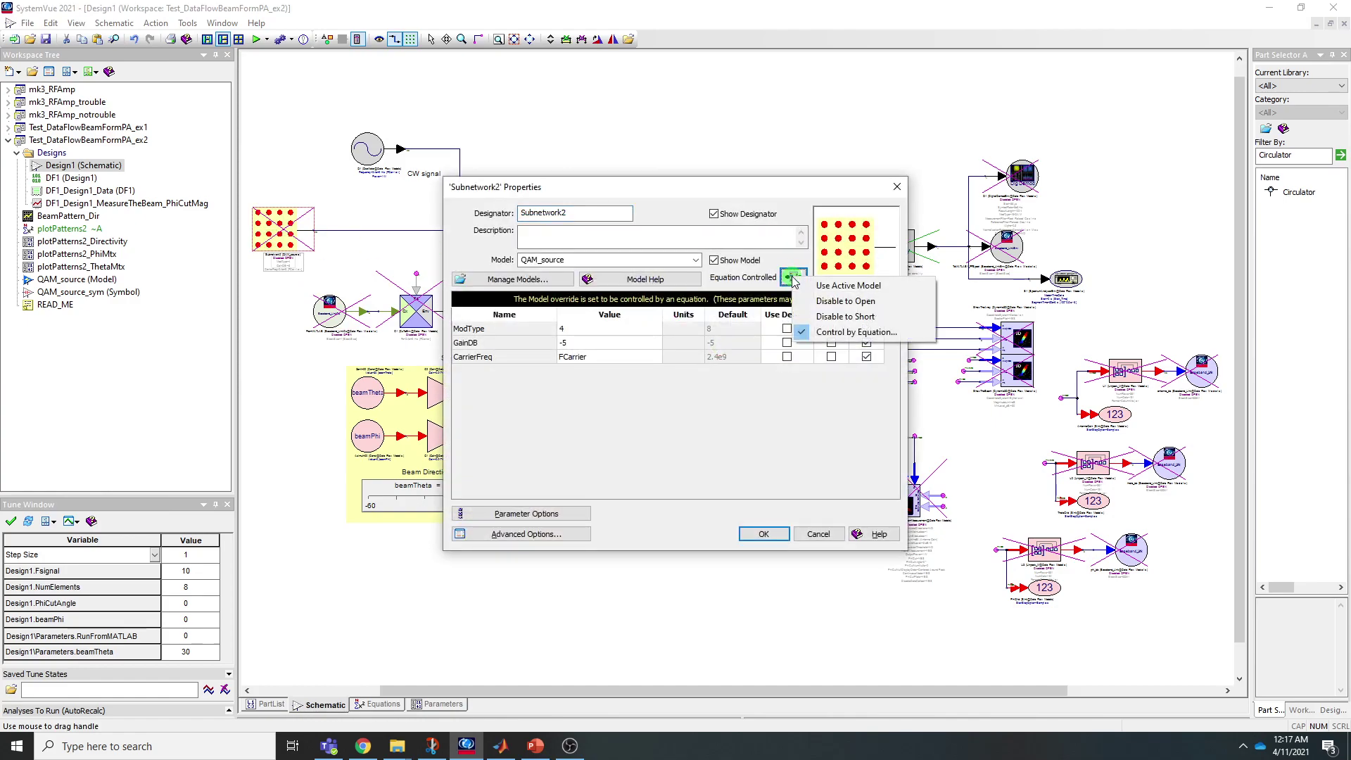
left_click(843, 335)
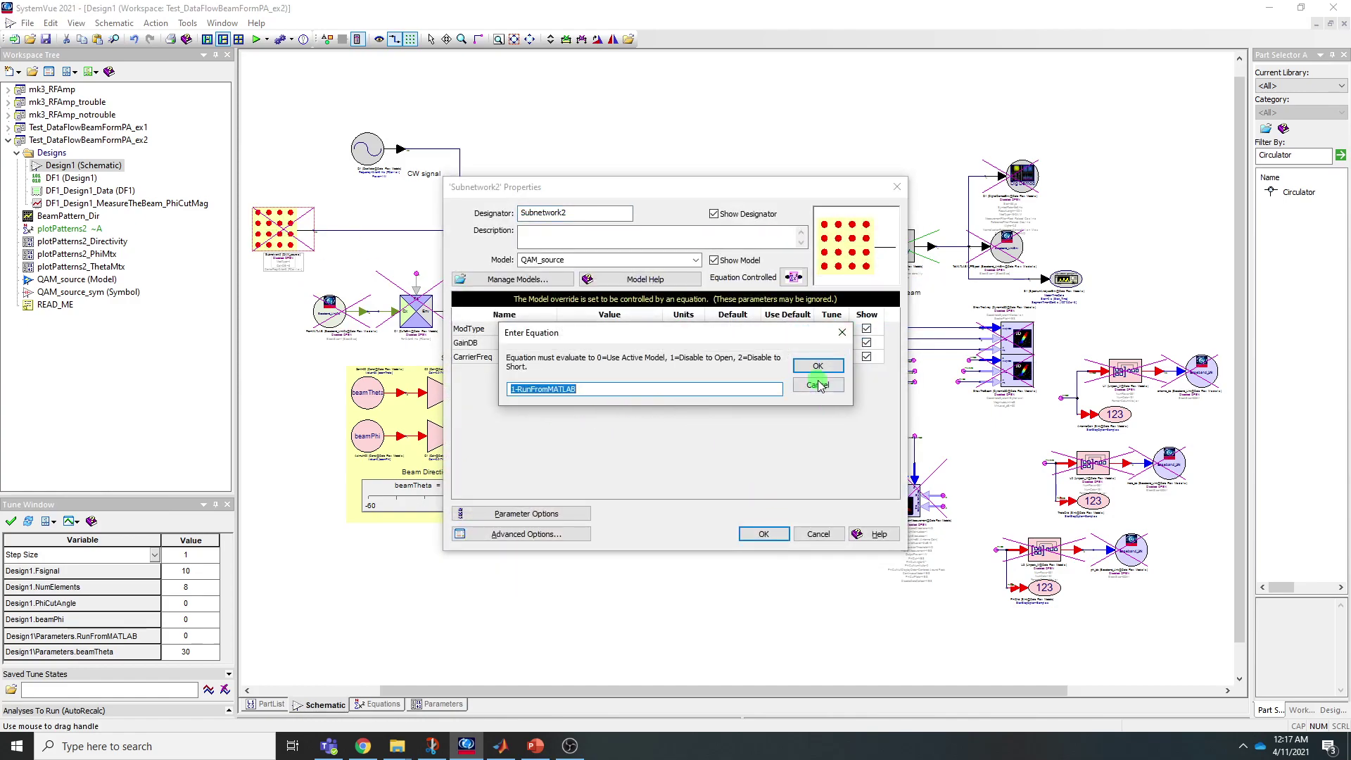
left_click(819, 385)
left_click(819, 534)
left_click(407, 261)
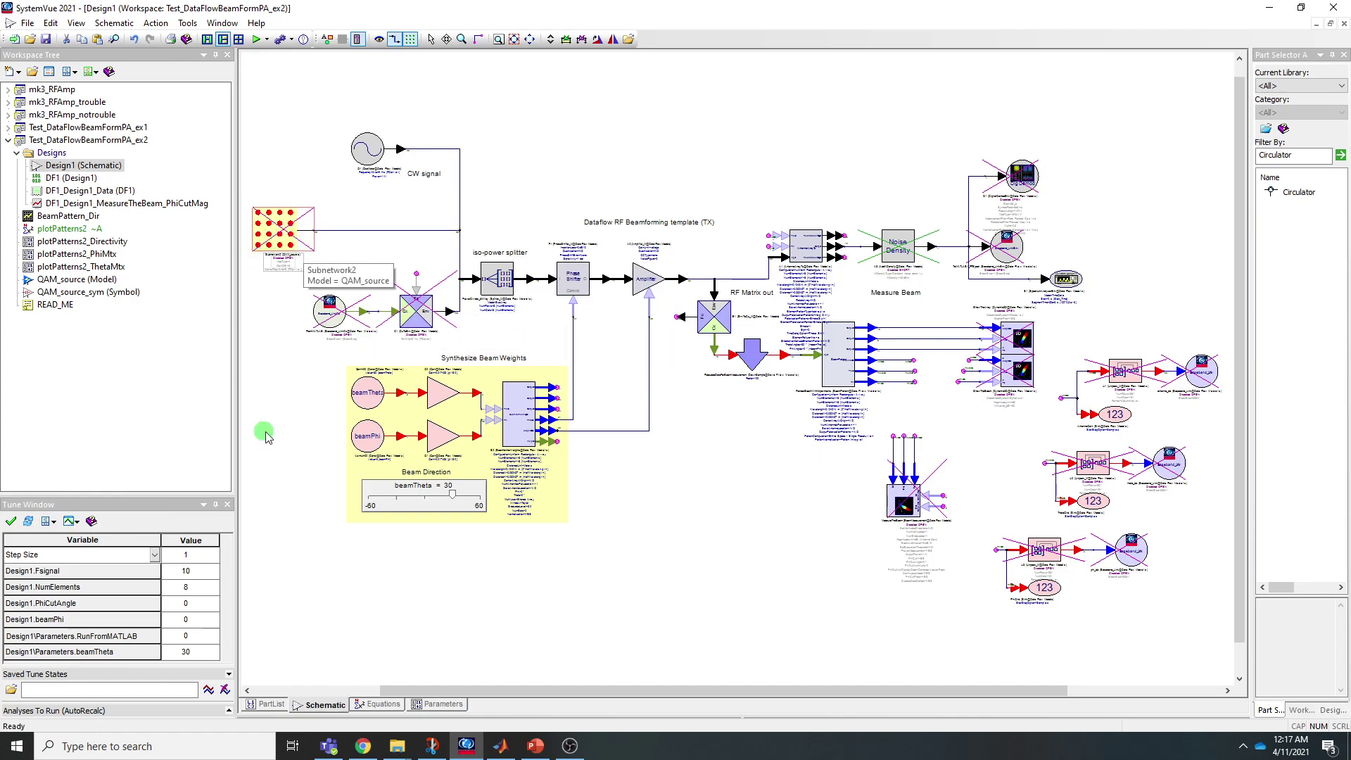
Toggle the RunFromMATLAB tune variable to 1, to 0 and back to 1 to compare which signal sources are active
left_click(214, 633)
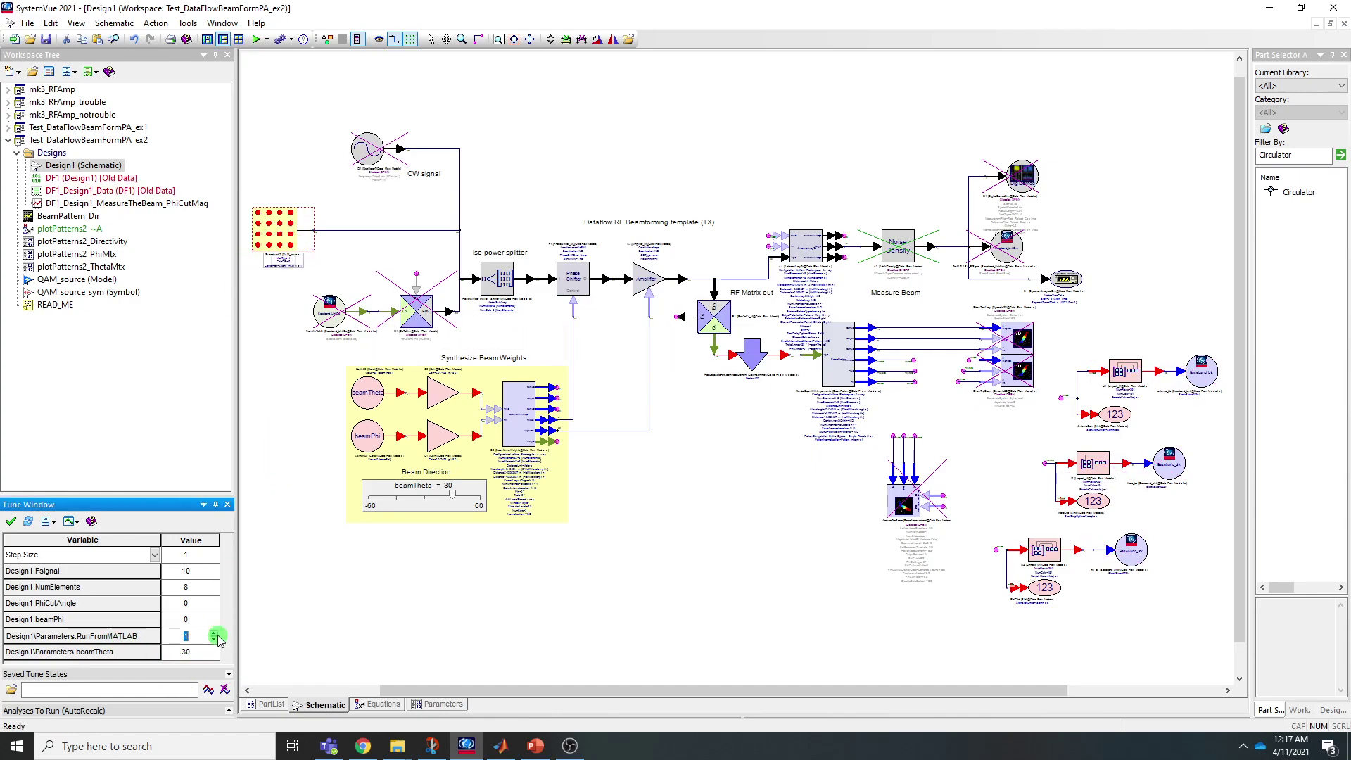
left_click(289, 436)
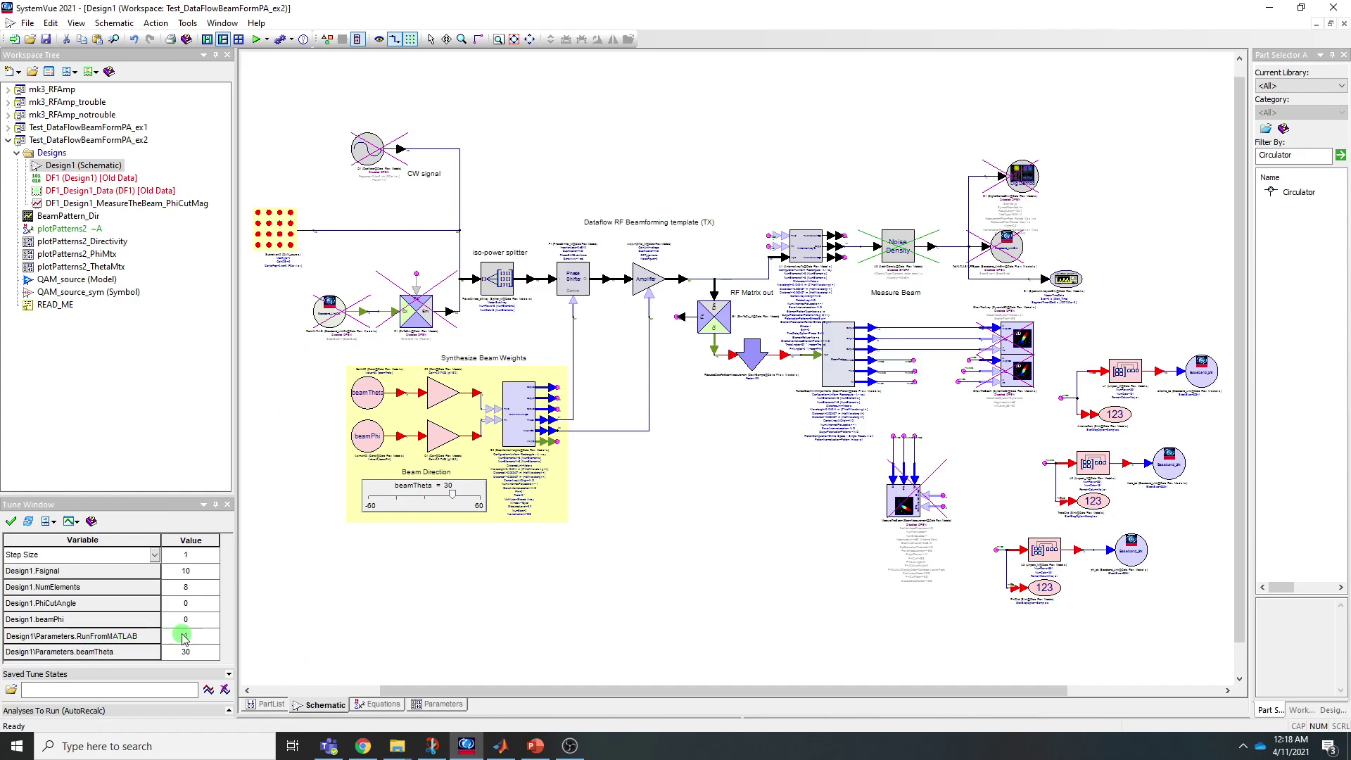
scroll(741, 373, "up", 5)
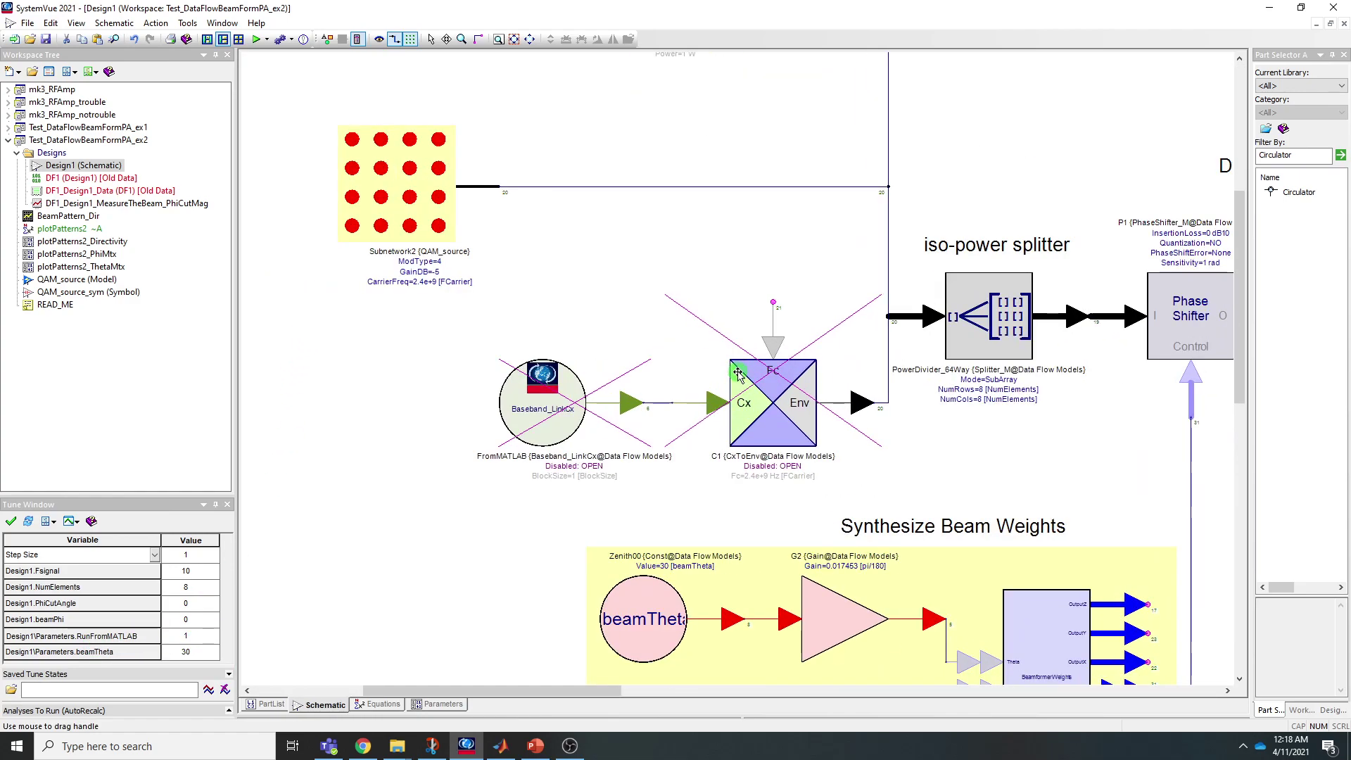
scroll(637, 371, "down", 2)
scroll(711, 374, "up", 2)
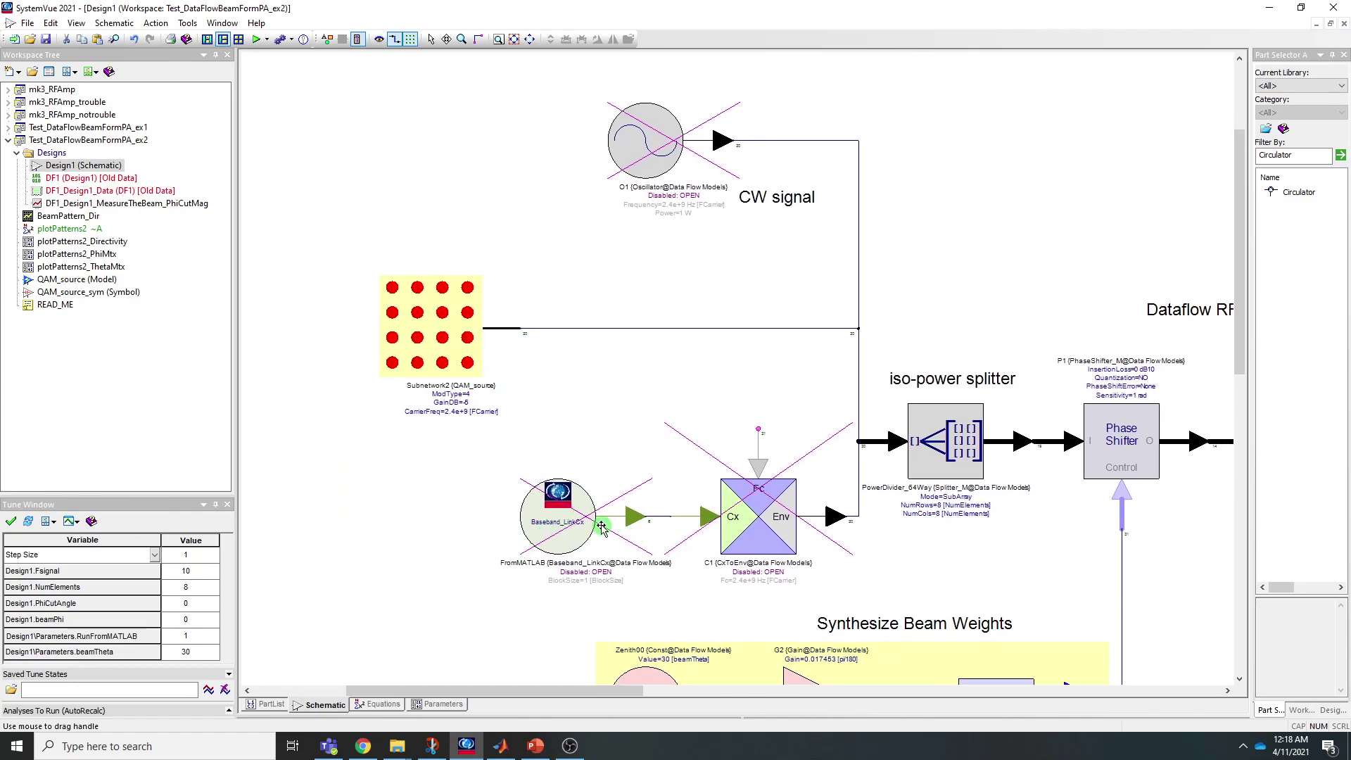
left_click(214, 641)
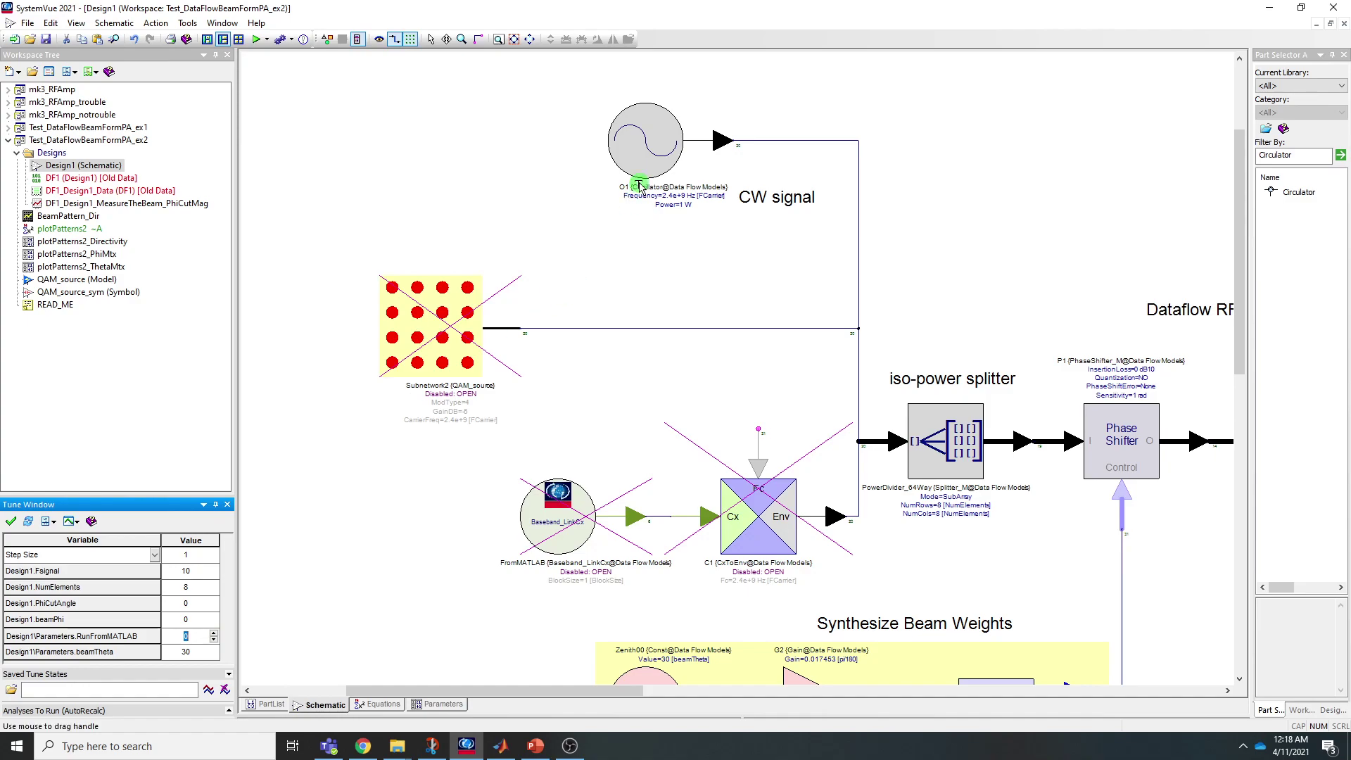
left_click(214, 632)
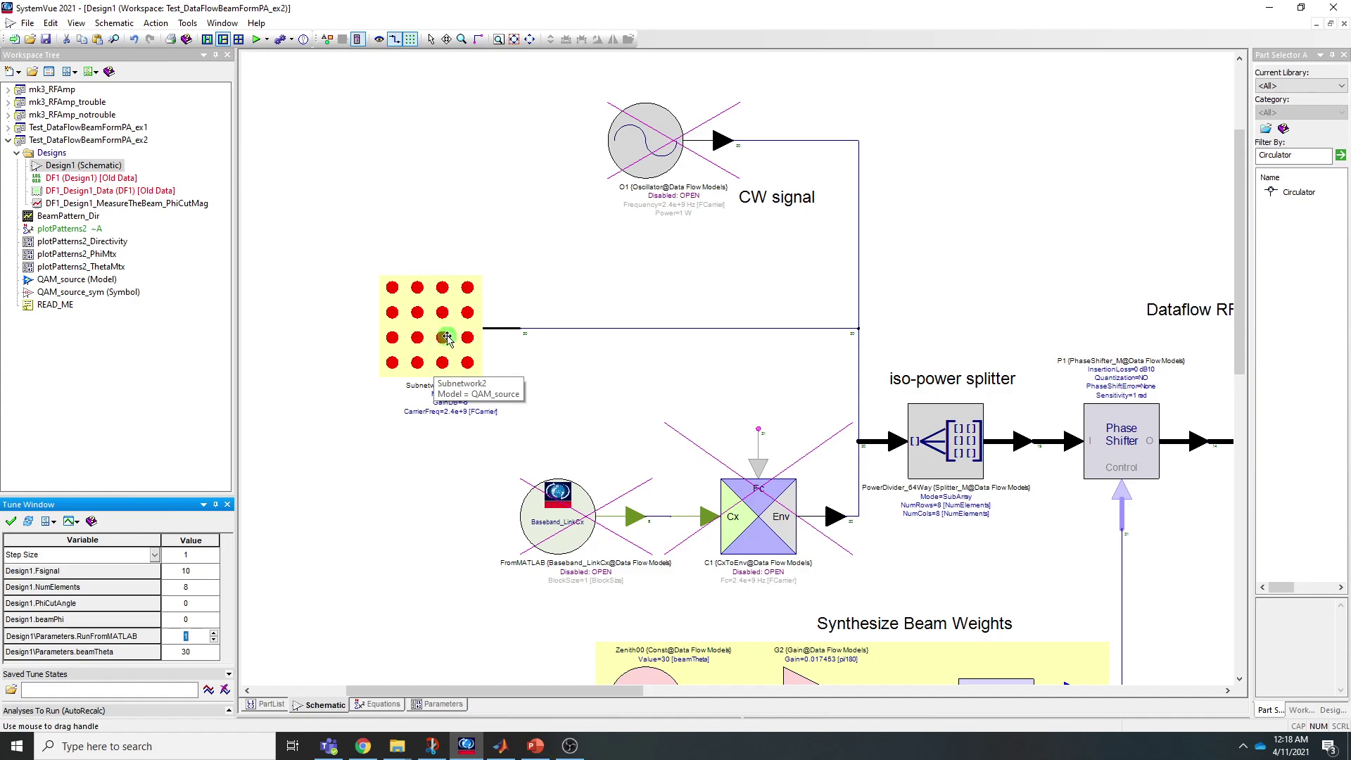
Try deleting the disabled CxToEnv part C1 behind the FromMATLAB source and undo the deletion
left_click(786, 521)
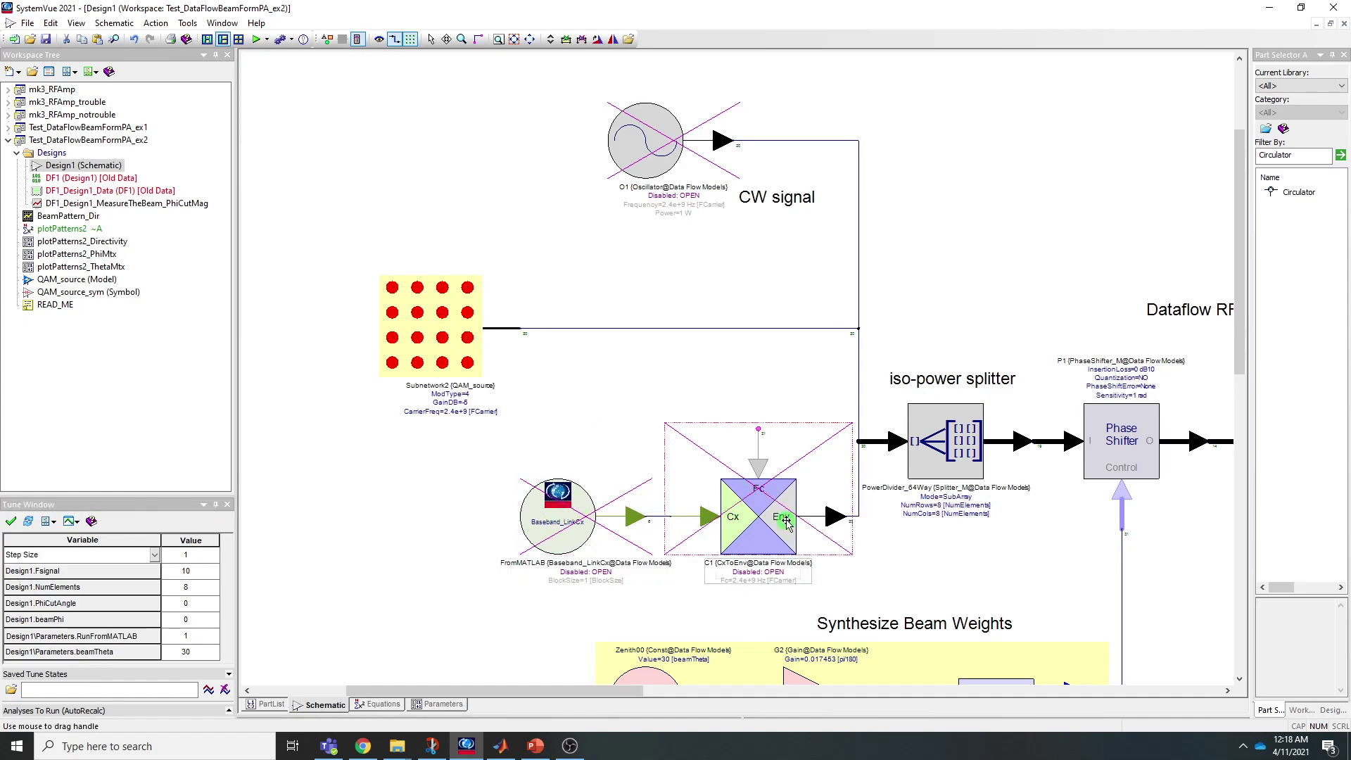
key("Delete")
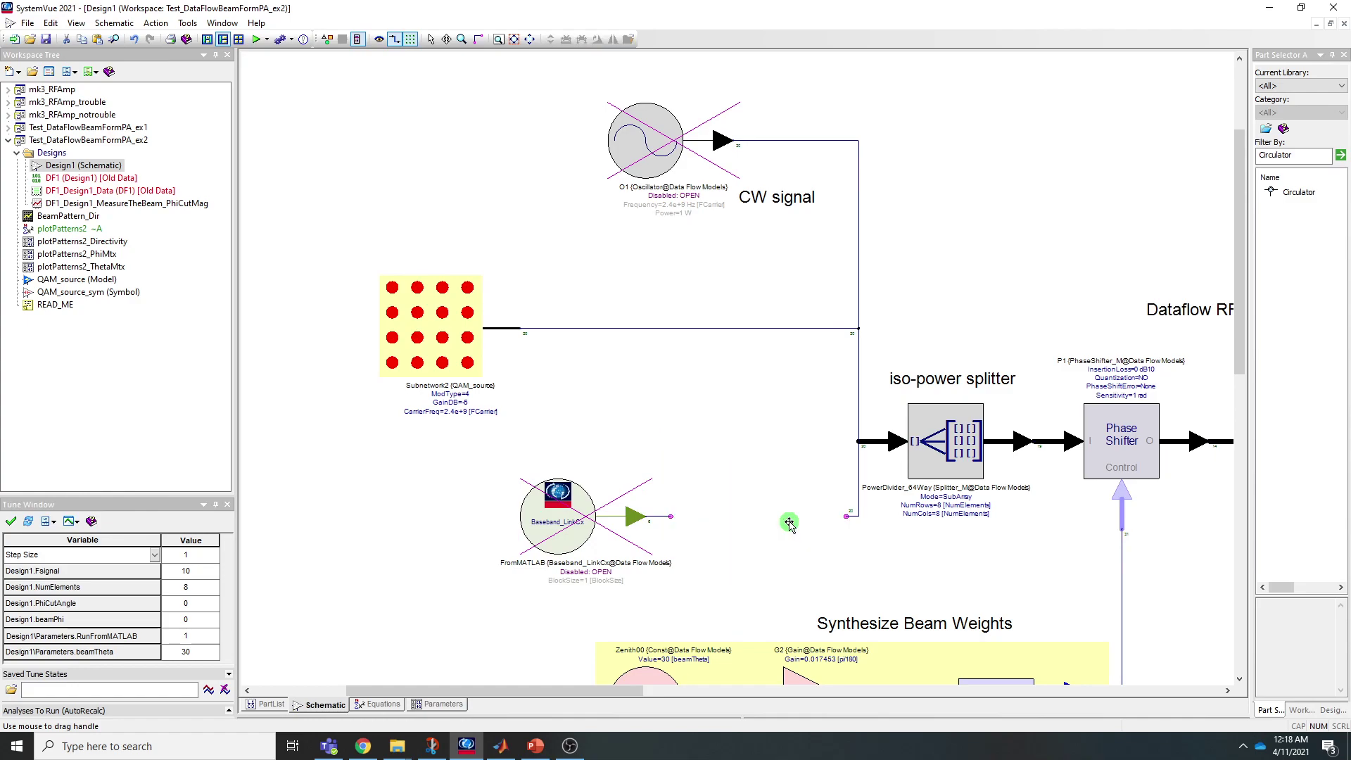
key("ctrl+z")
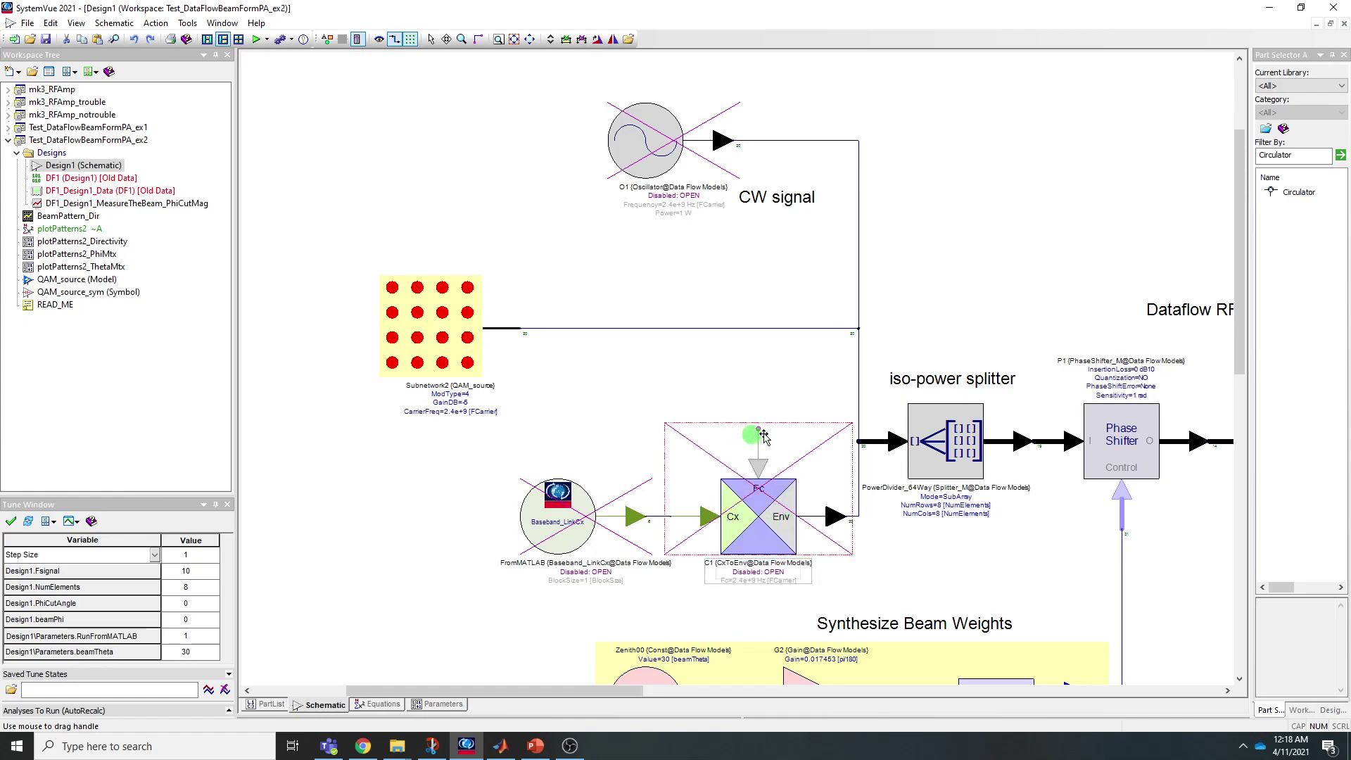
Examine the beamforming transmit chain from the iso-power splitter and beam weights through to the beam measurement parts
scroll(756, 435, "down", 5)
scroll(757, 435, "right", 5)
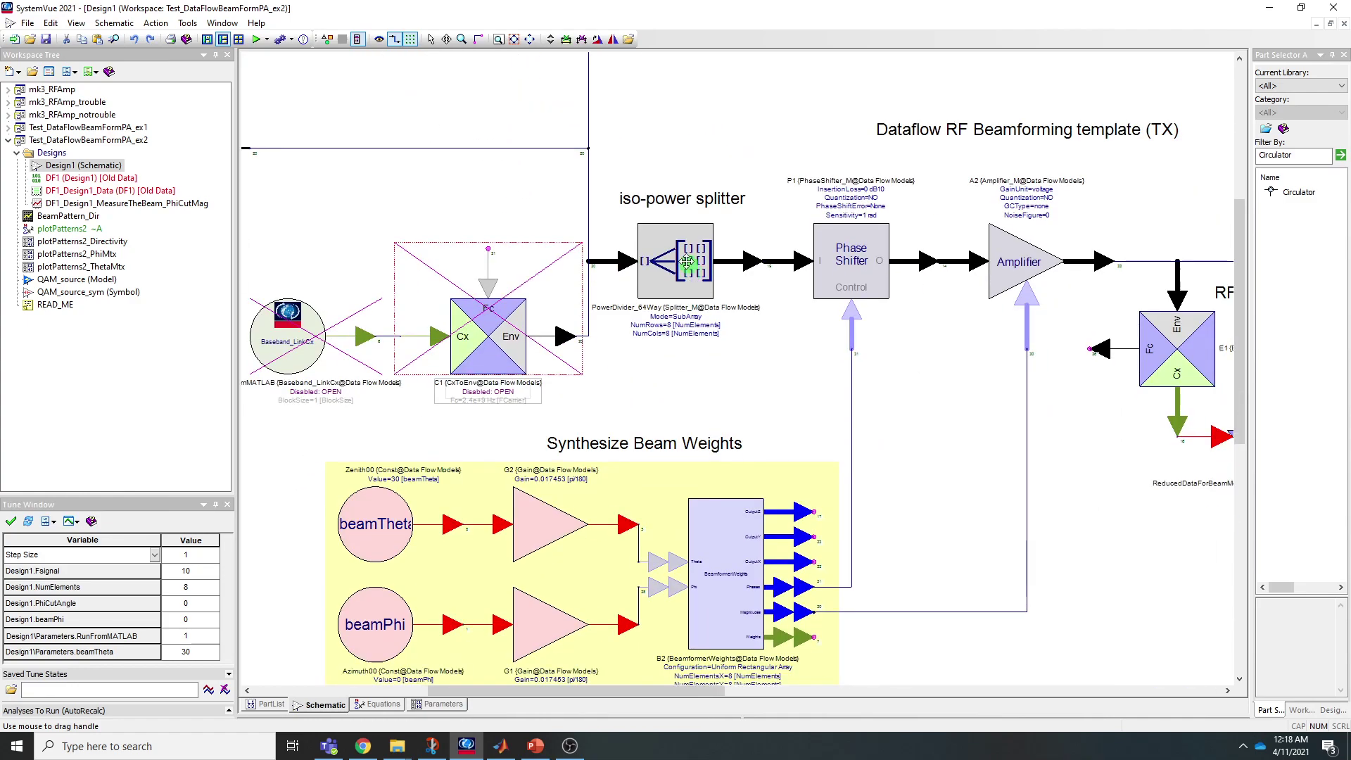
scroll(691, 268, "down", 1)
scroll(691, 268, "right", 1)
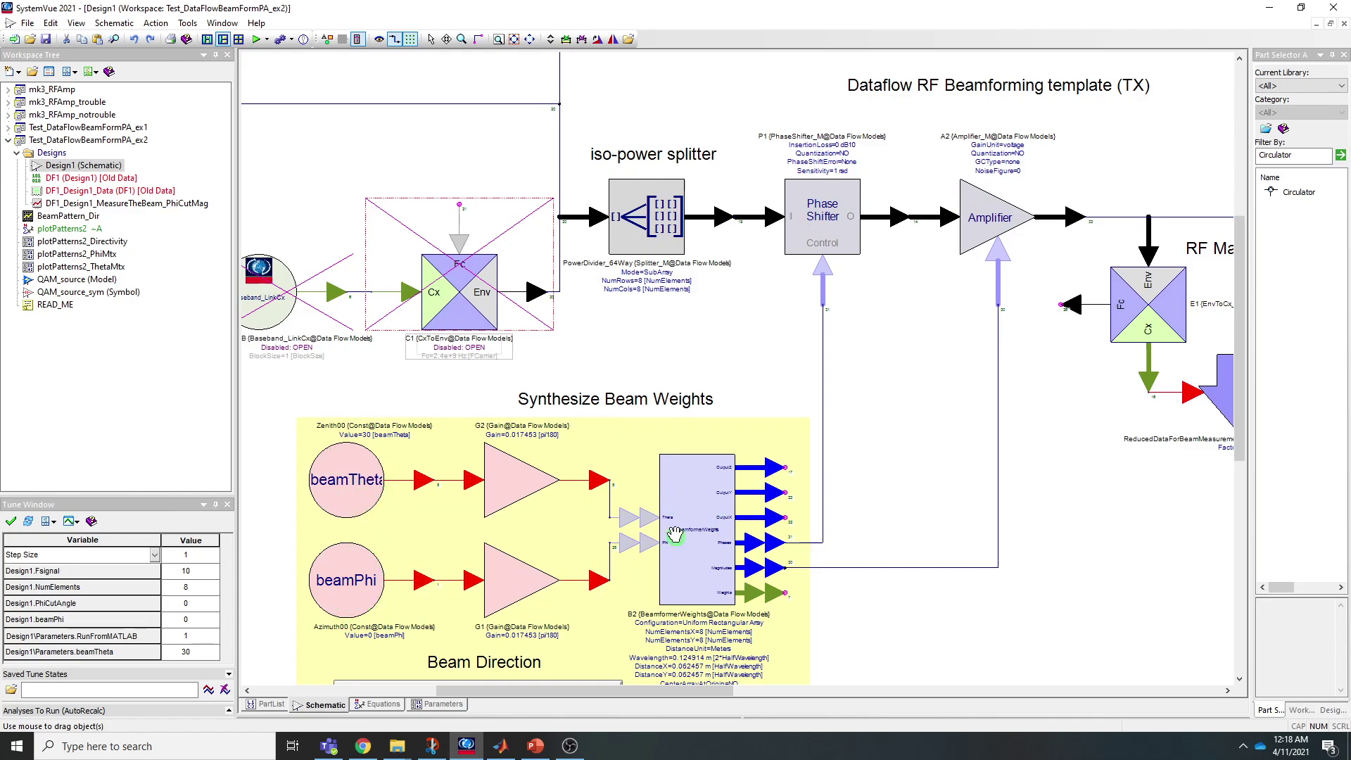
left_click_drag(815, 558, 521, 491)
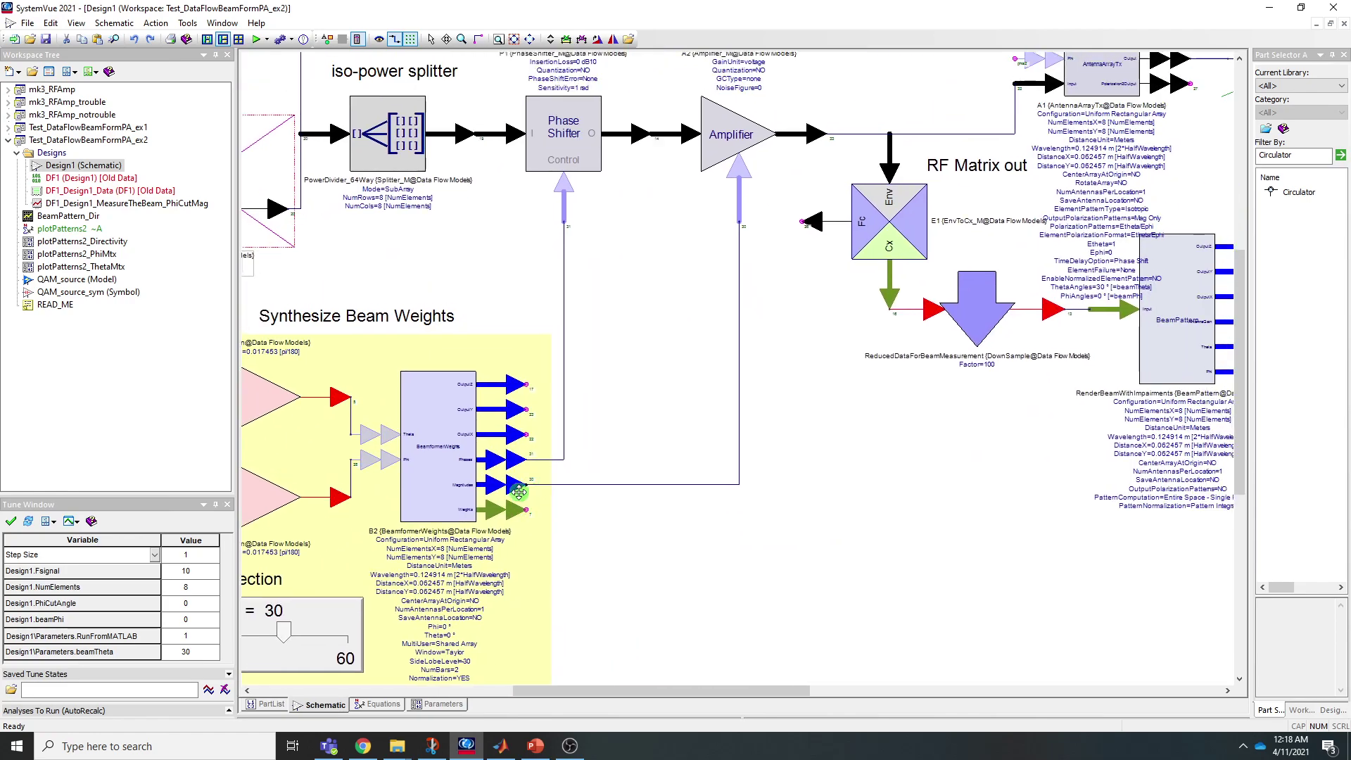
scroll(522, 491, "right", 5)
scroll(522, 492, "up", 2)
scroll(783, 417, "right", 4)
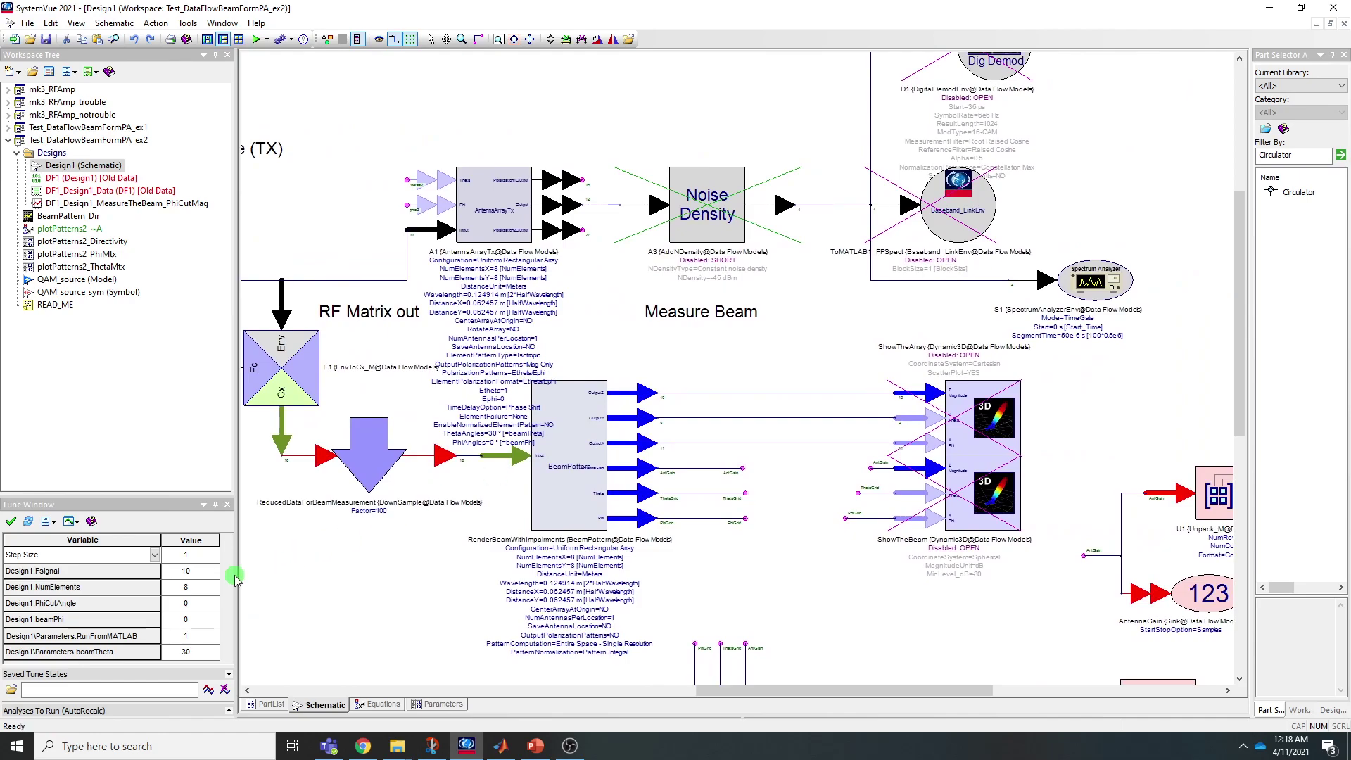
Try deleting the disabled ToMATLAB1_FFSpect Baseband_LinkEnv sink after the Noise Density part and undo the deletion
left_click(968, 216)
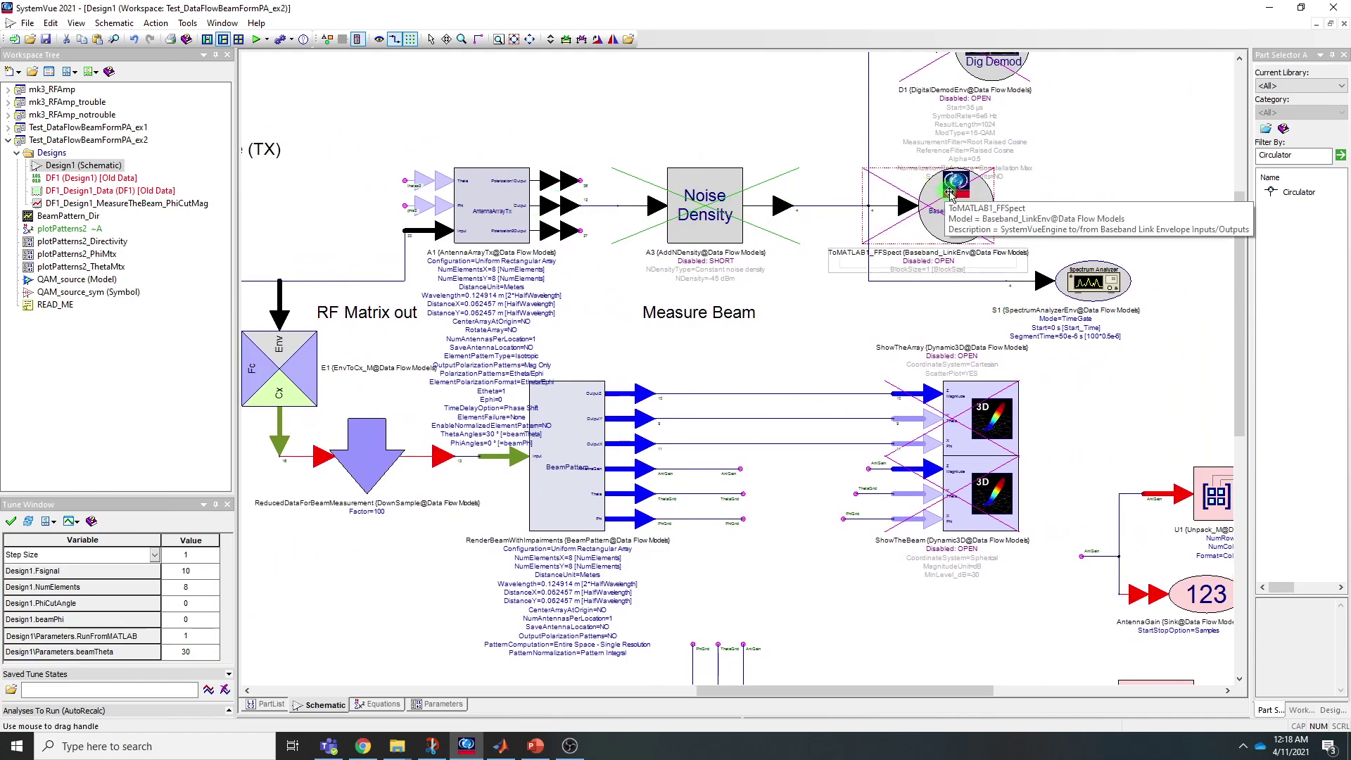
scroll(998, 195, "up", 2)
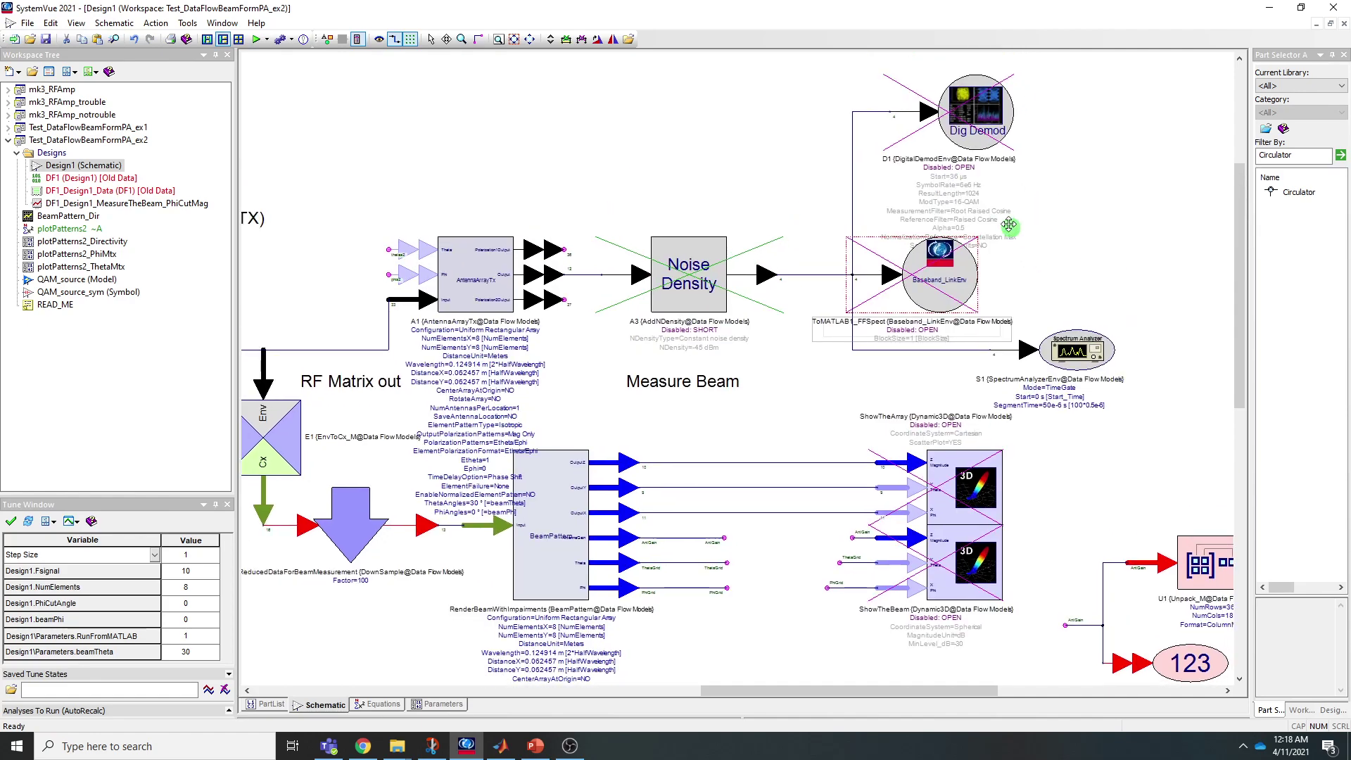
scroll(1001, 206, "down", 3)
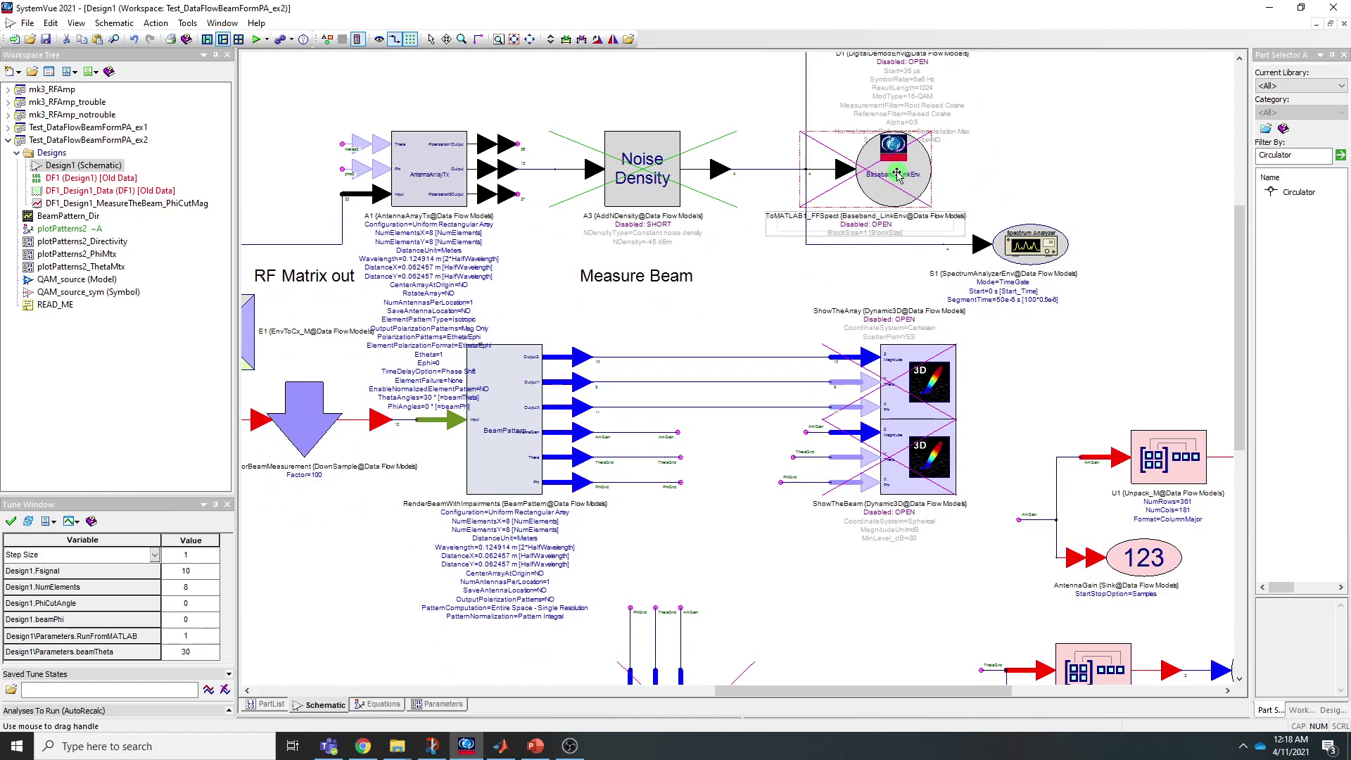
key("Delete")
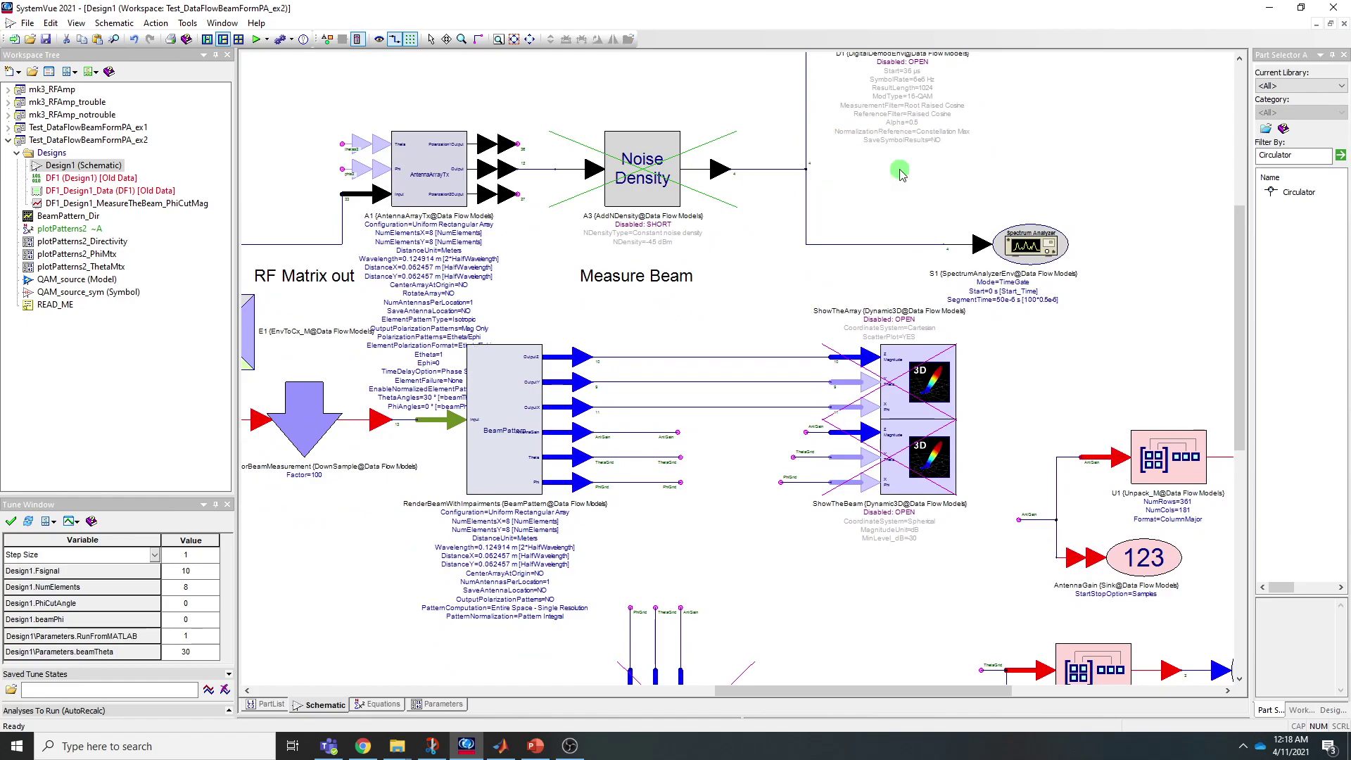
key("ctrl+z")
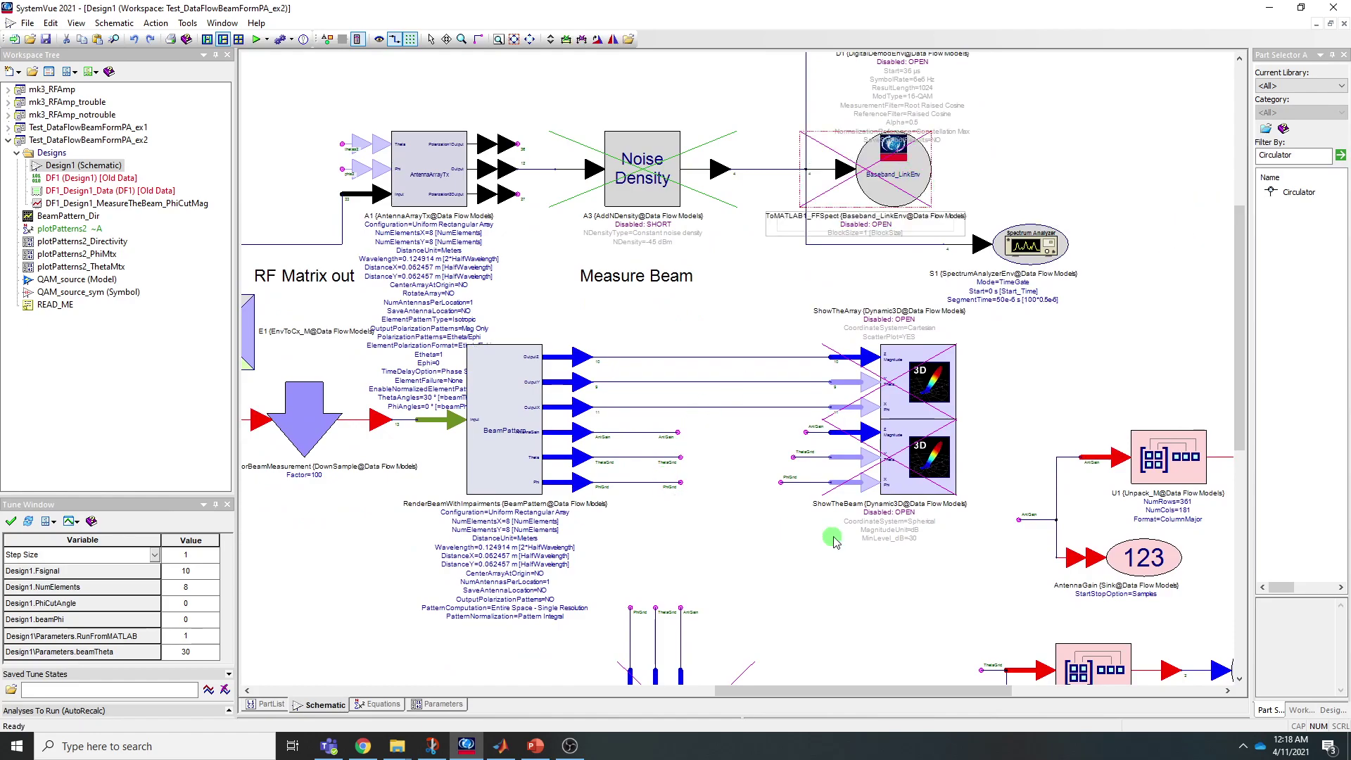
Set the RunFromMATLAB tune variable to 0 with the antenna_bb, theta_bb and phi_bb sink branches in view
scroll(830, 542, "down", 5)
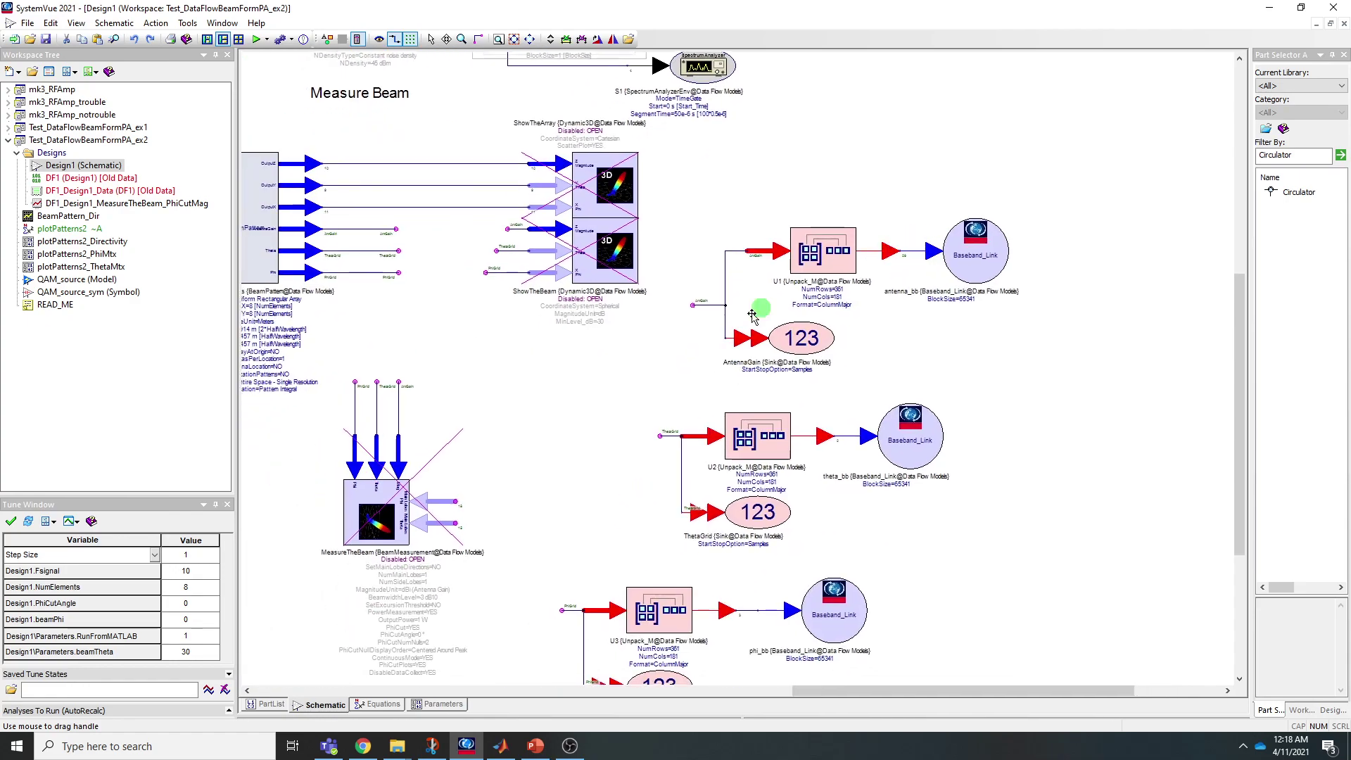
scroll(732, 454, "down", 2)
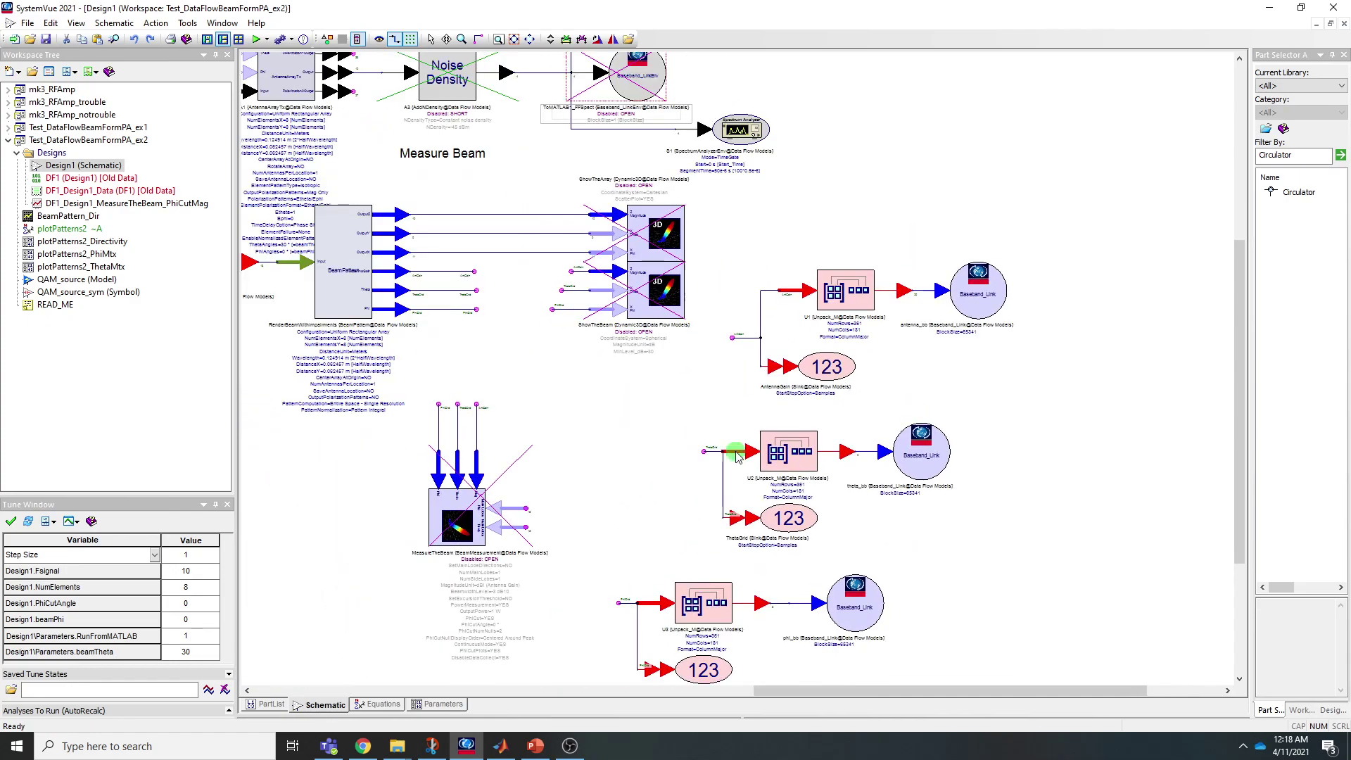
left_click(214, 642)
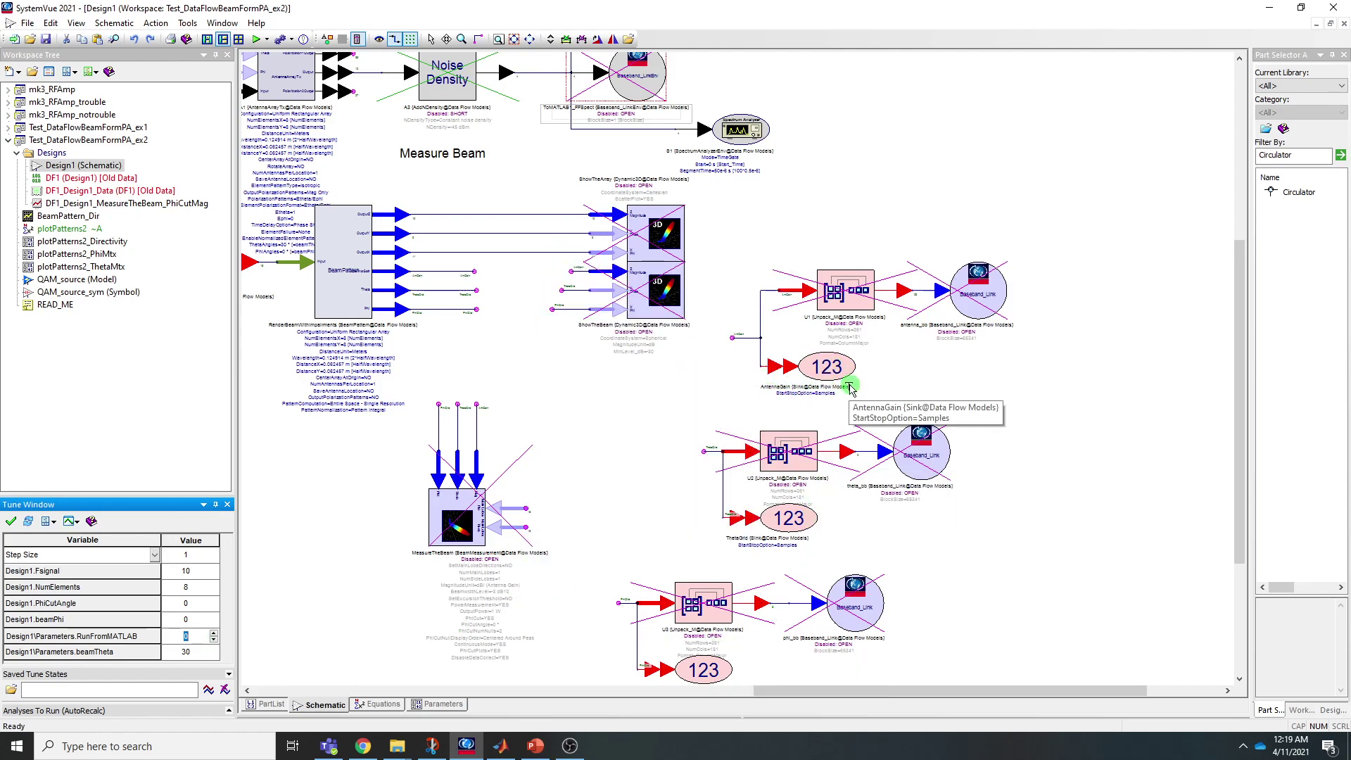
Set the RunFromMATLAB tune variable to 1 with the antenna_bb, theta_bb and phi_bb sink branches in view
left_click_drag(814, 375, 569, 422)
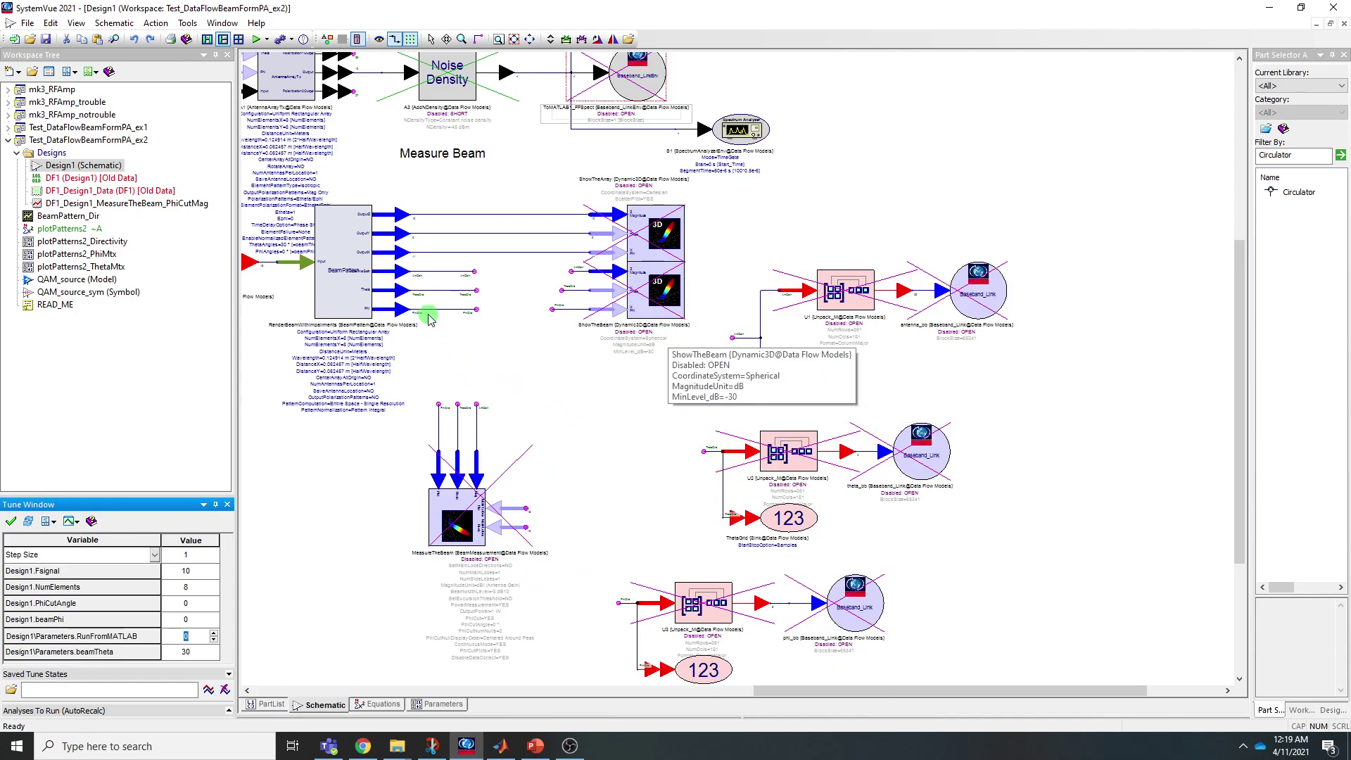
scroll(431, 318, "up", 2)
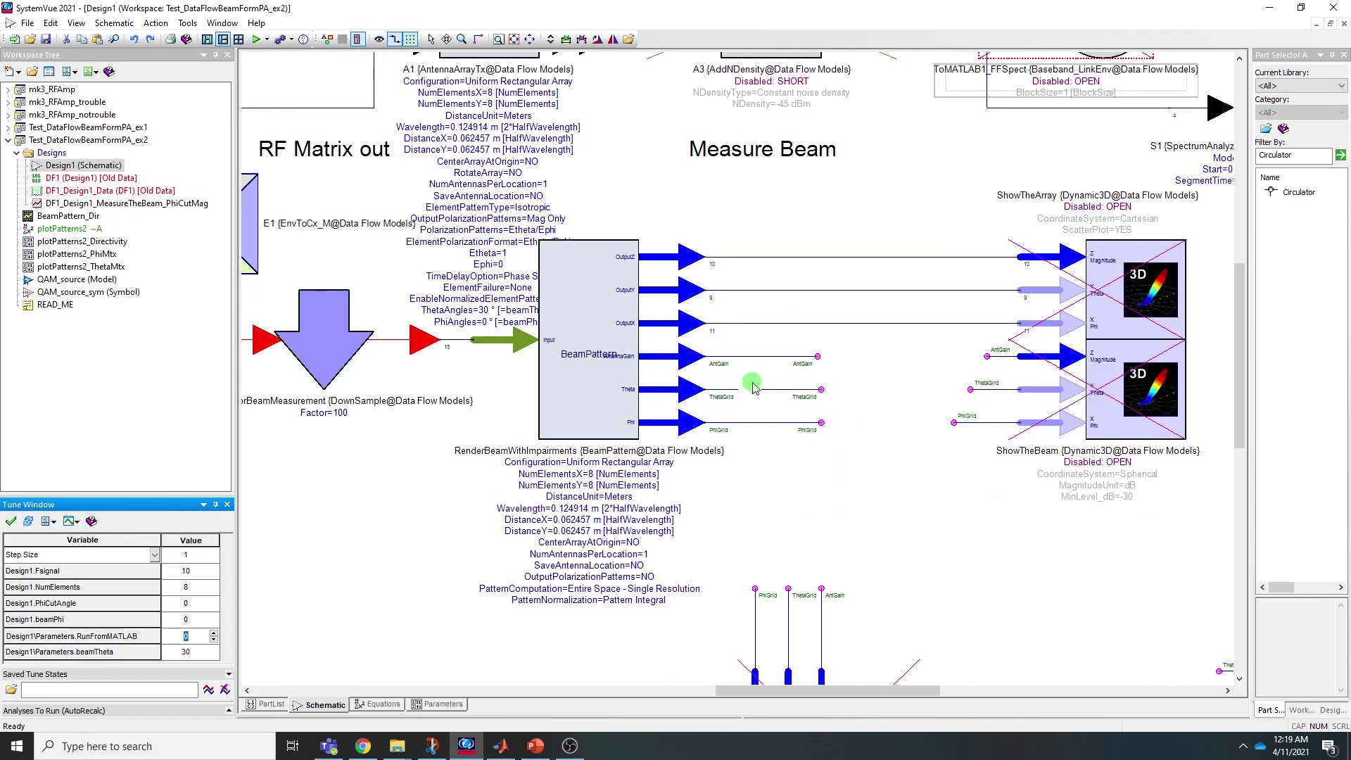
scroll(760, 381, "down", 2)
scroll(966, 433, "down", 2)
scroll(739, 373, "down", 1)
scroll(739, 373, "up", 1)
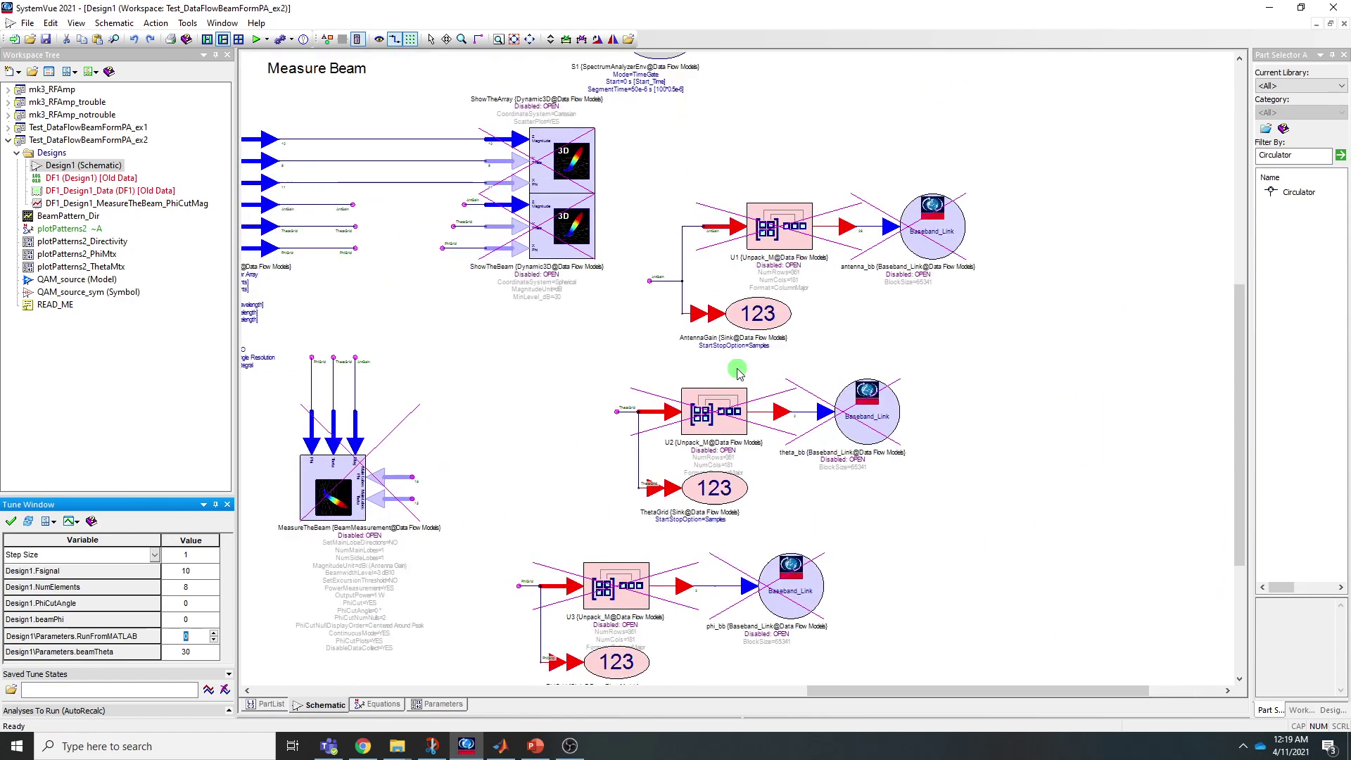
left_click(214, 636)
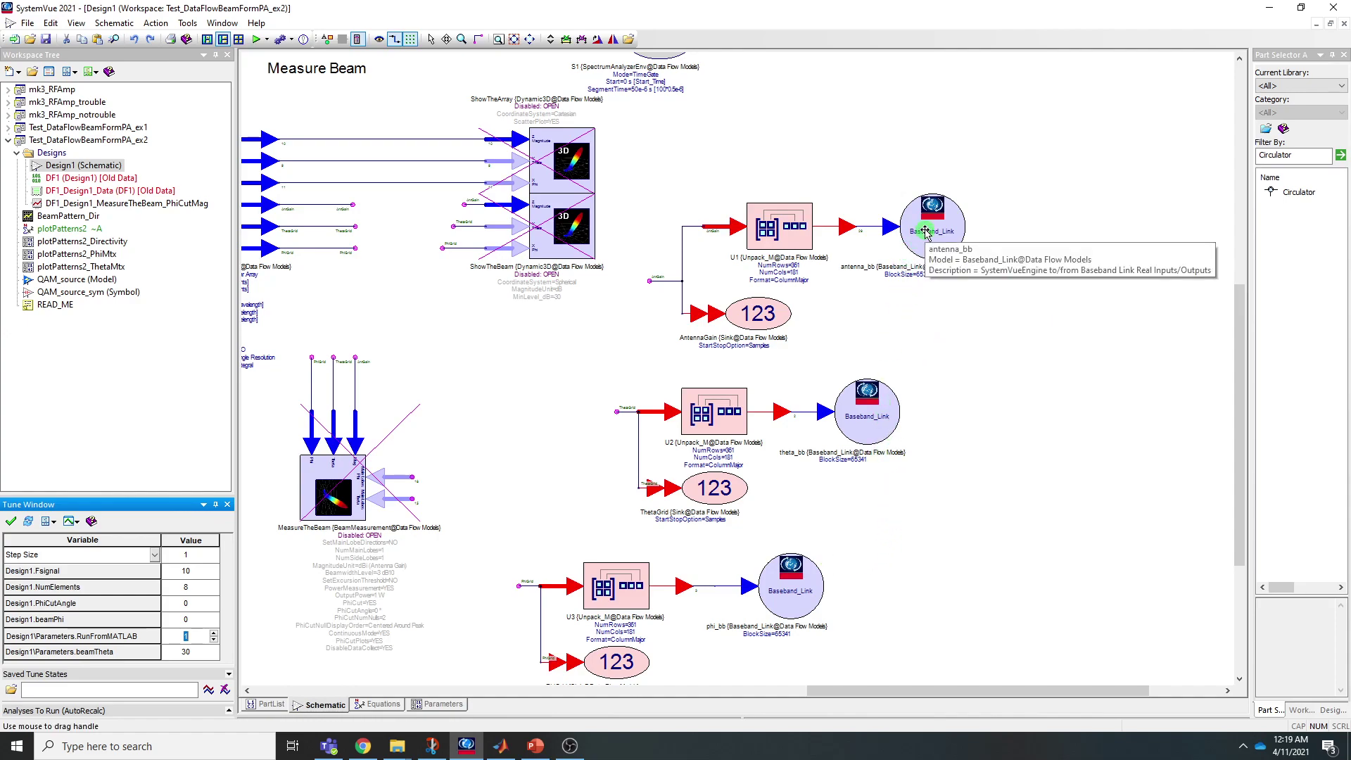
Examine the antenna_bb, theta_bb and phi_bb Baseband_Link branches, their Unpack_M parts and the parallel AntennaGain, ThetaGrid and PhiGrid sinks
left_click_drag(926, 310, 937, 405)
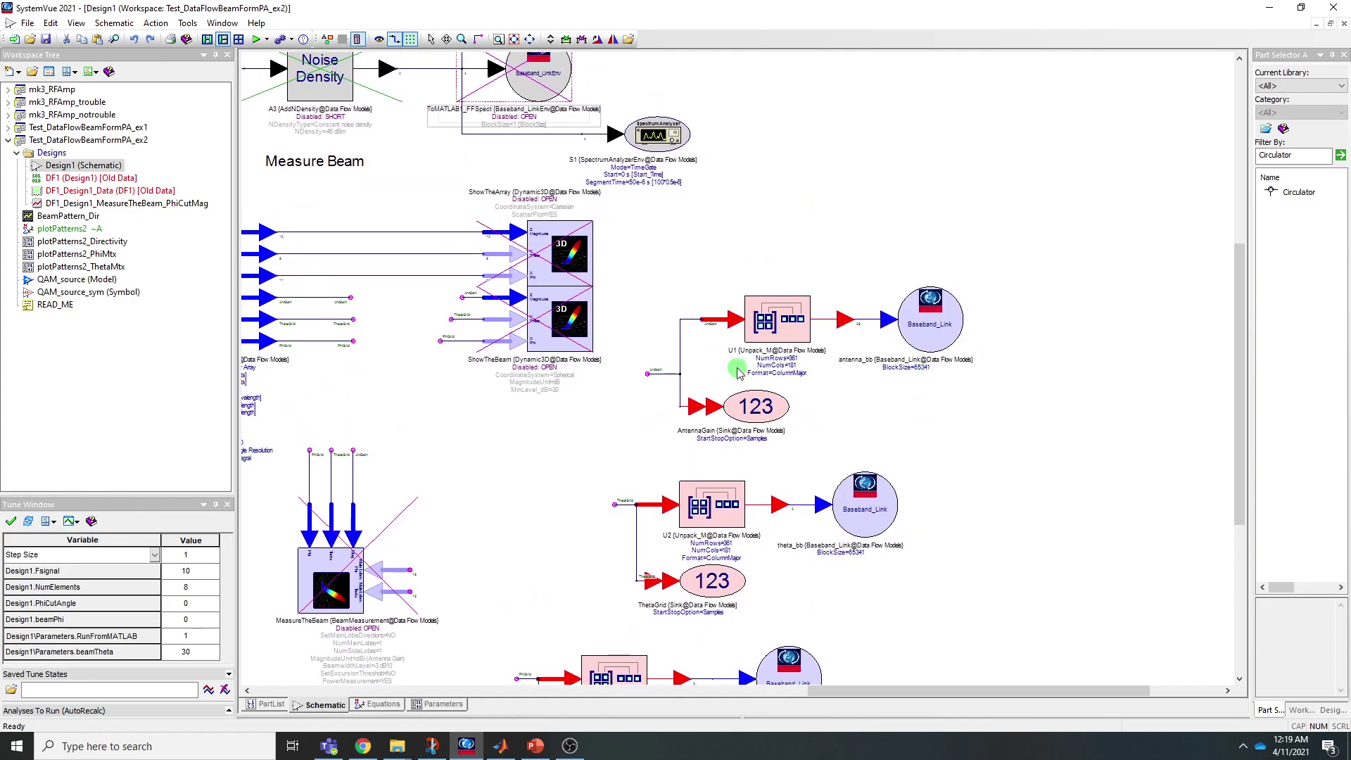
scroll(738, 368, "up", 2)
left_click_drag(516, 350, 628, 357)
scroll(633, 355, "down", 1)
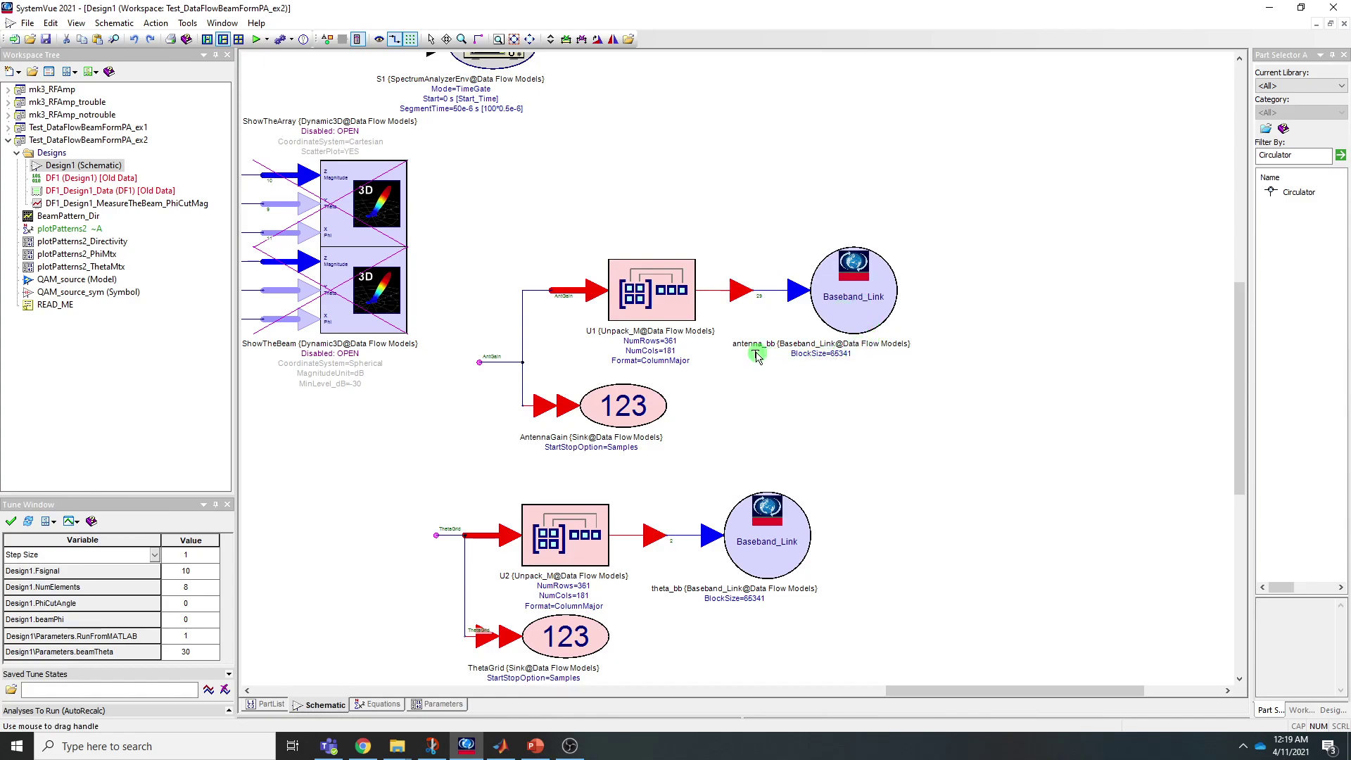
scroll(814, 377, "down", 3)
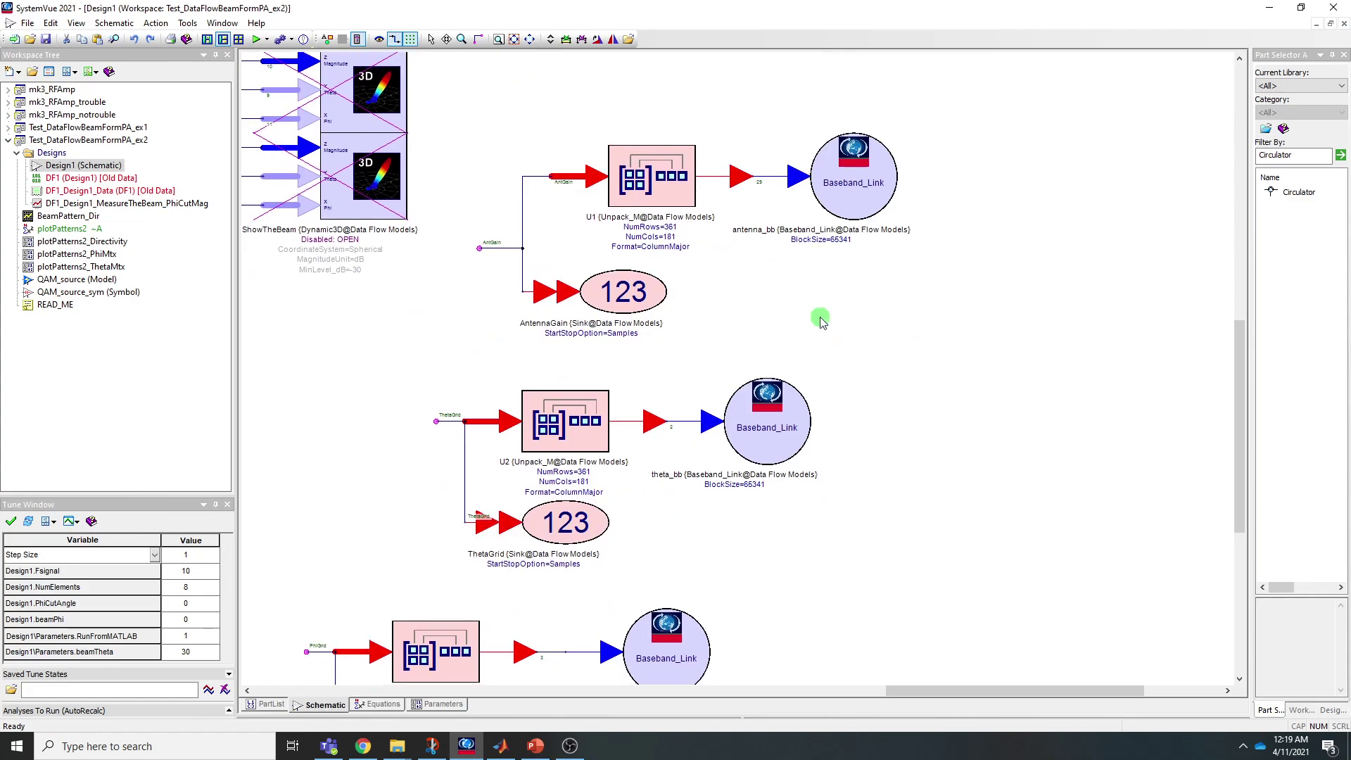
scroll(730, 618, "down", 3)
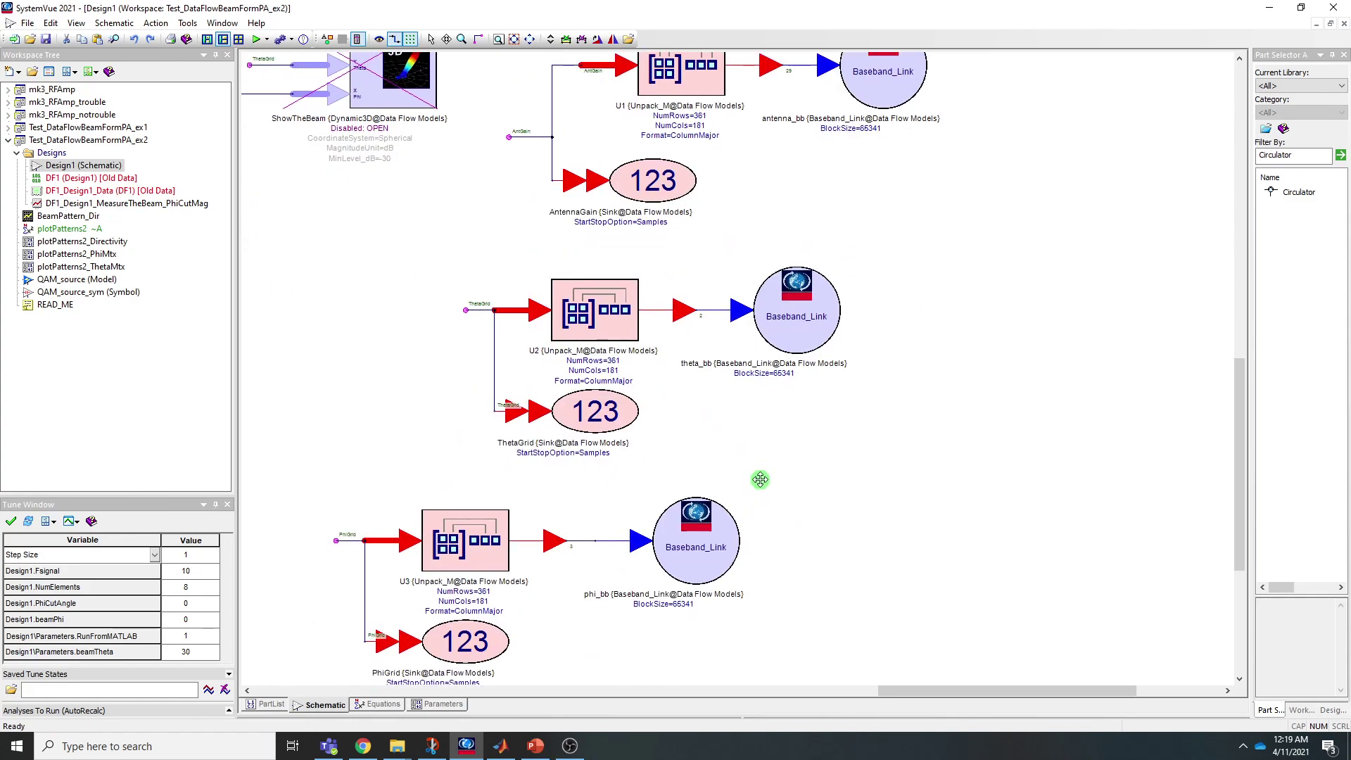
left_click(535, 41)
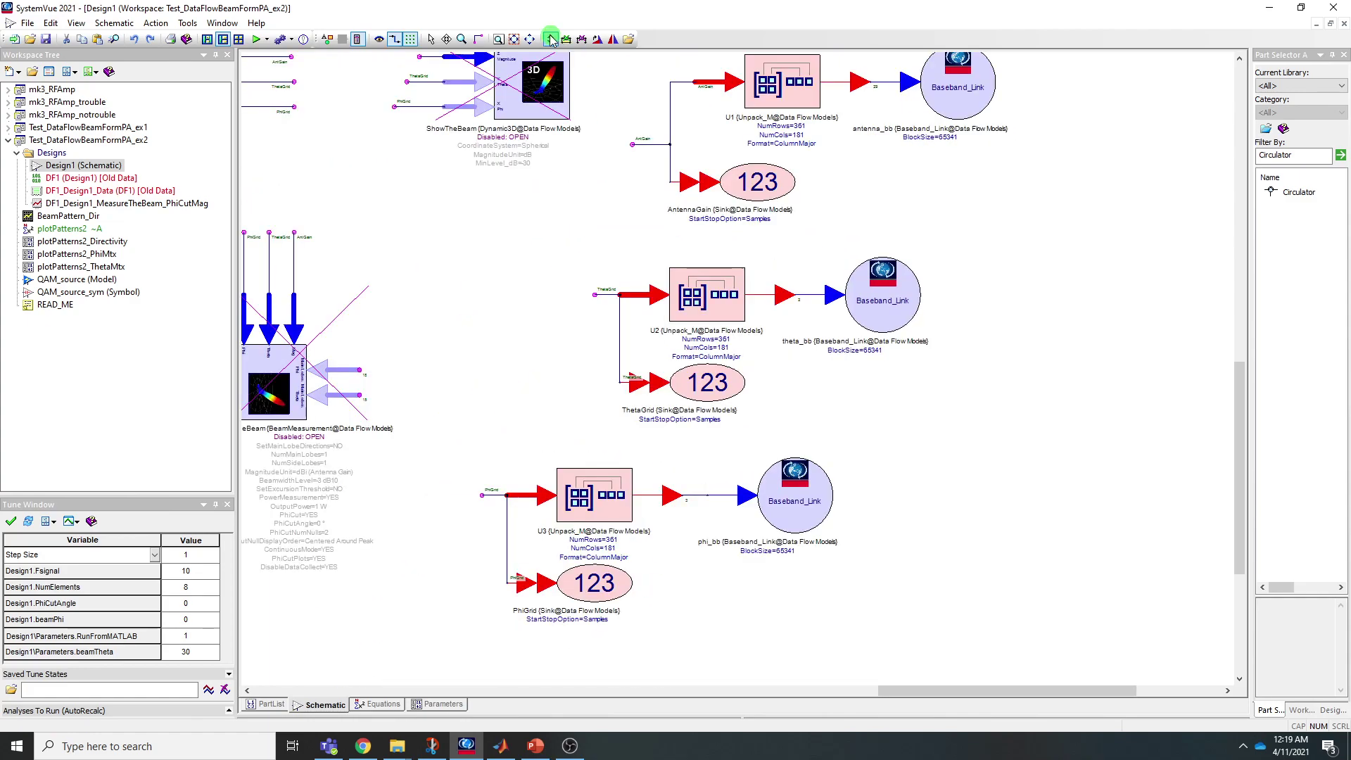
left_click(531, 41)
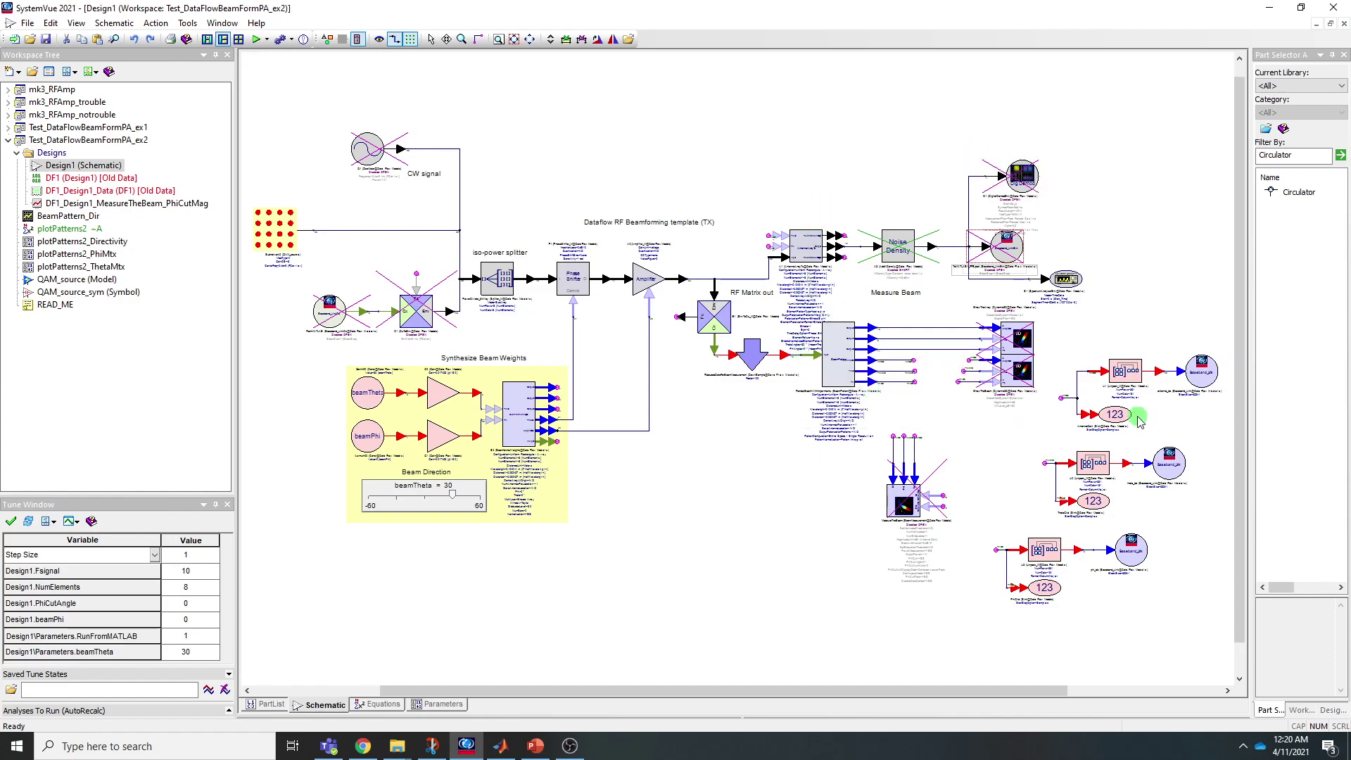
scroll(734, 380, "up", 2)
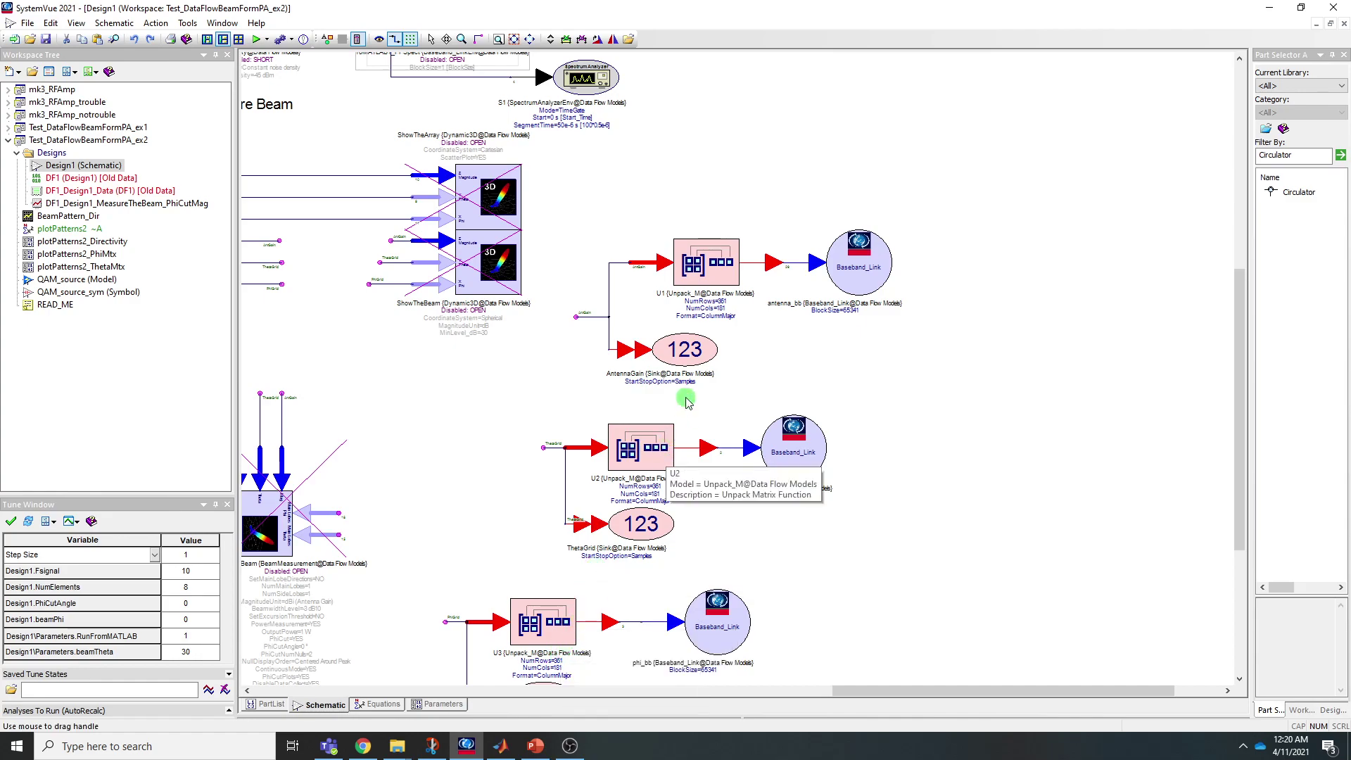
left_click(682, 356)
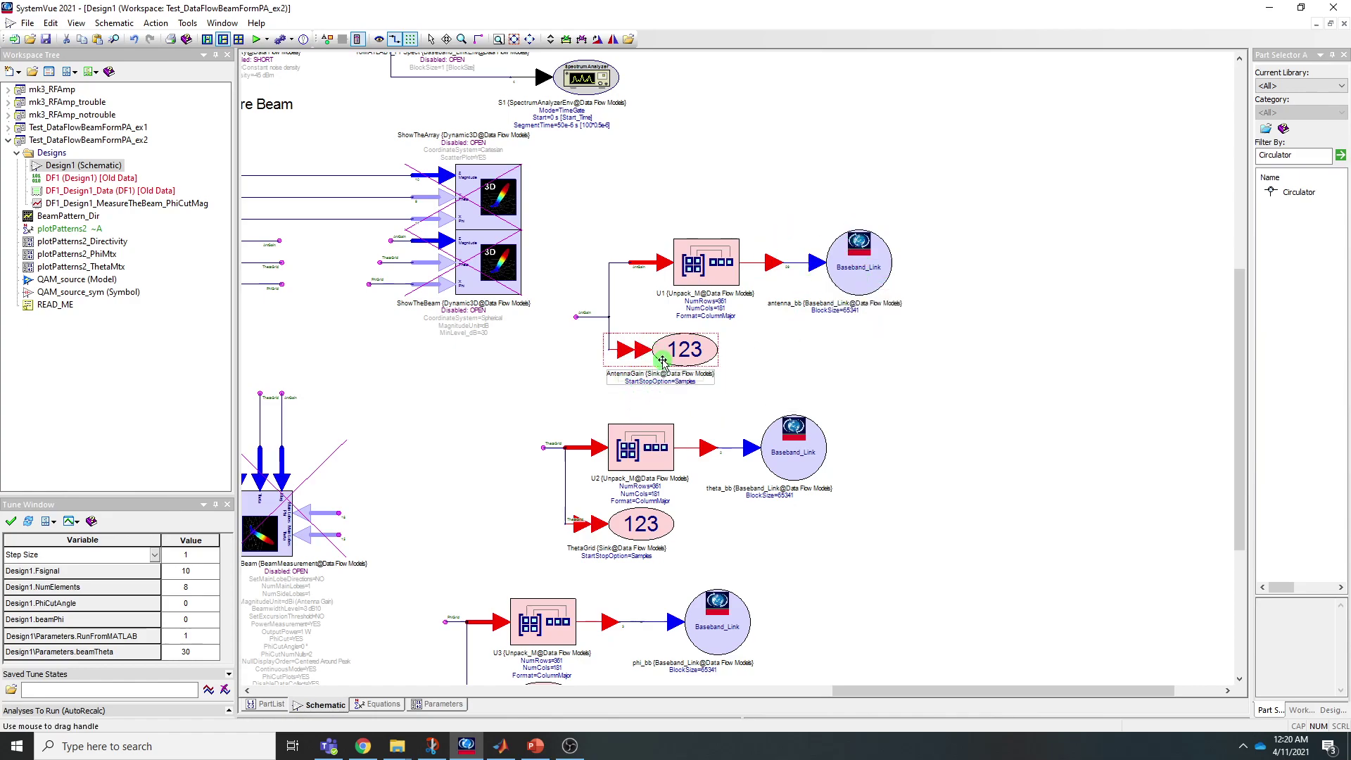
Run the analyses and open the plotPatterns2_Directivity and plotPatterns2_PhiMtx tables
left_click(531, 40)
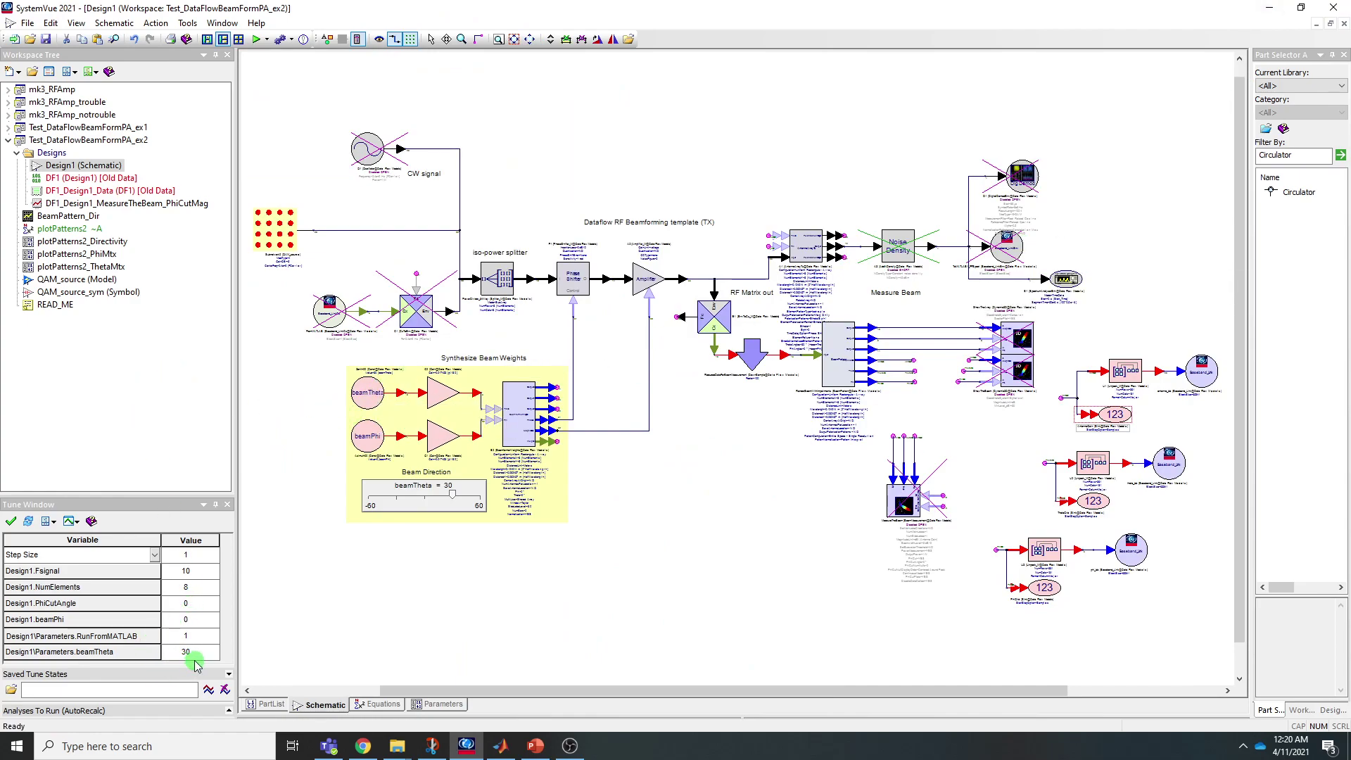
left_click(257, 40)
double_click(103, 243)
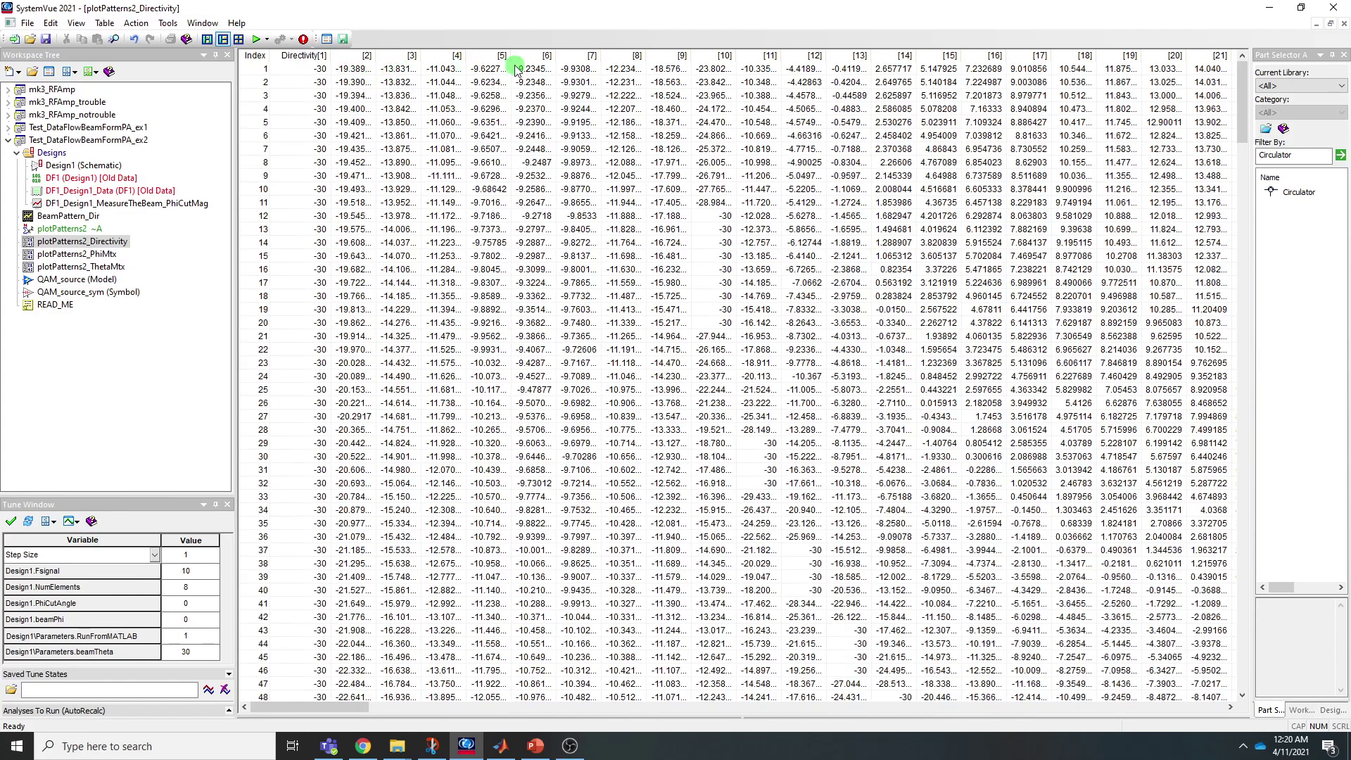
left_click(104, 255)
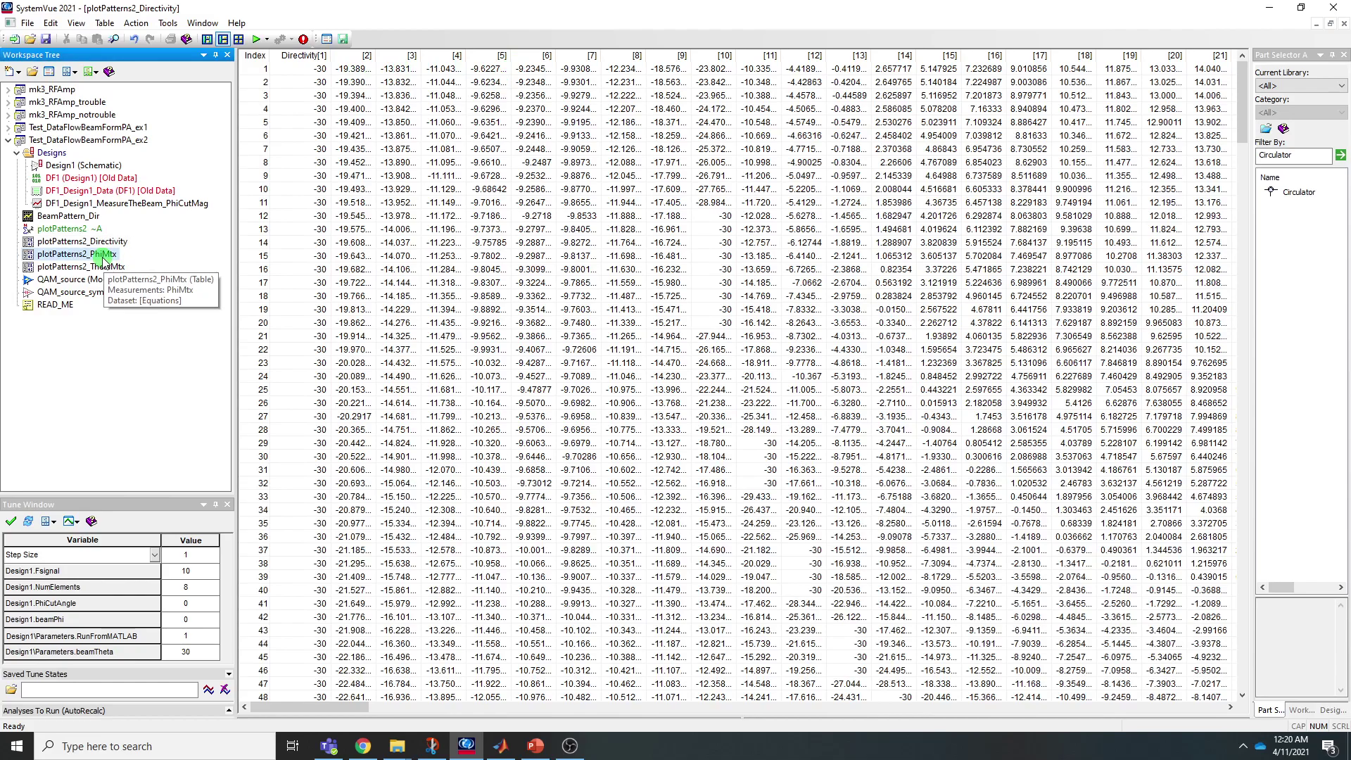
double_click(104, 258)
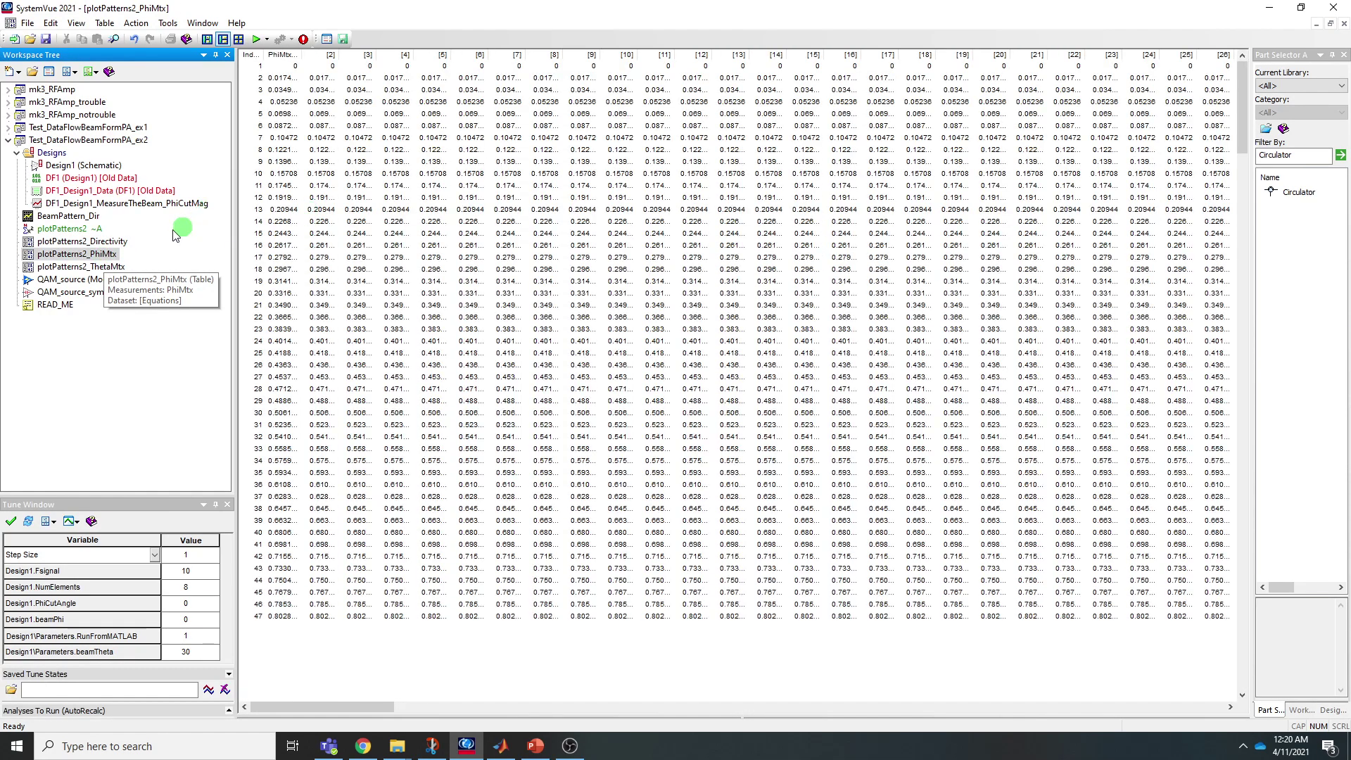
Reopen the Design1 schematic and inspect the AntennaGain sink beside the antenna_bb Baseband_Link branch
double_click(68, 166)
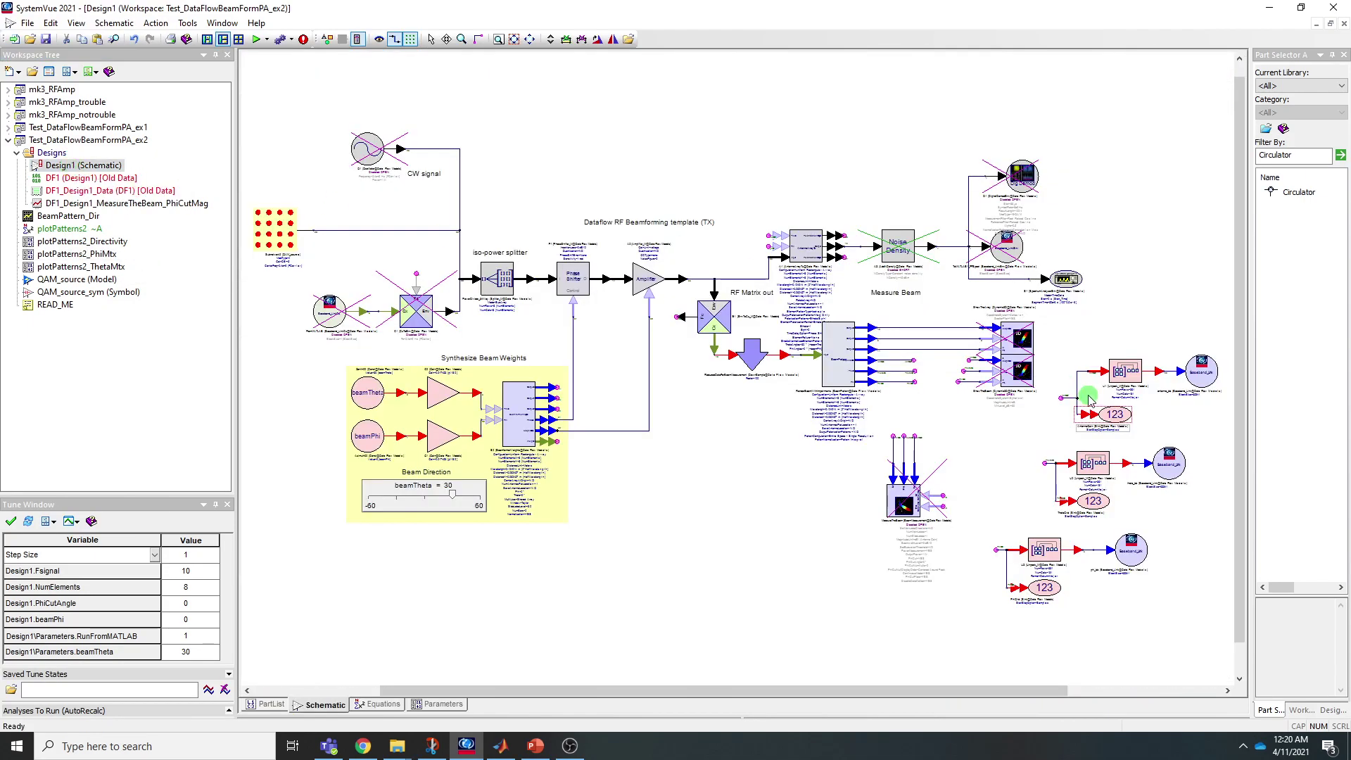
scroll(1082, 354, "down", 1)
scroll(739, 370, "up", 4)
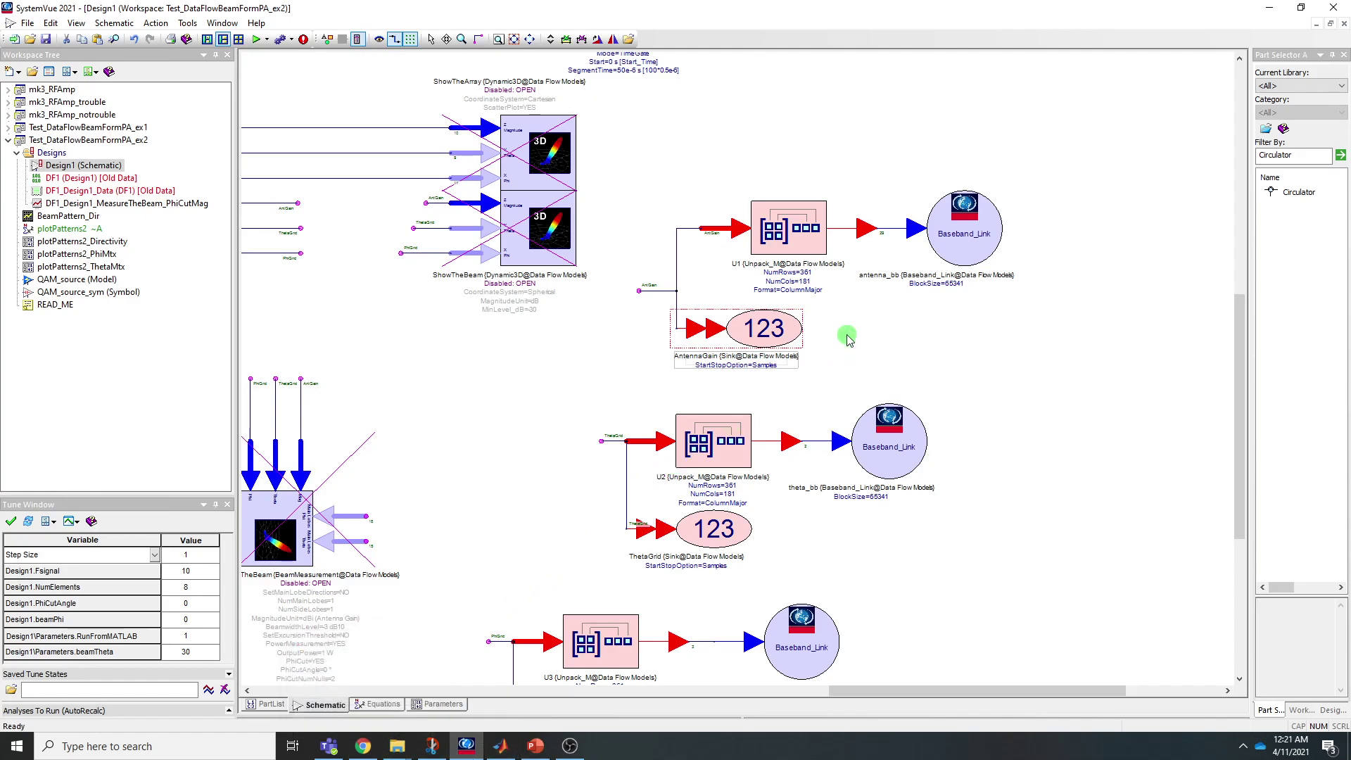
Switch to MATLAB and review Test_DataFlowBeamFormPA_ex2.m from the signal setup through the analysis parameters to the sink links and getData calls
left_click(499, 748)
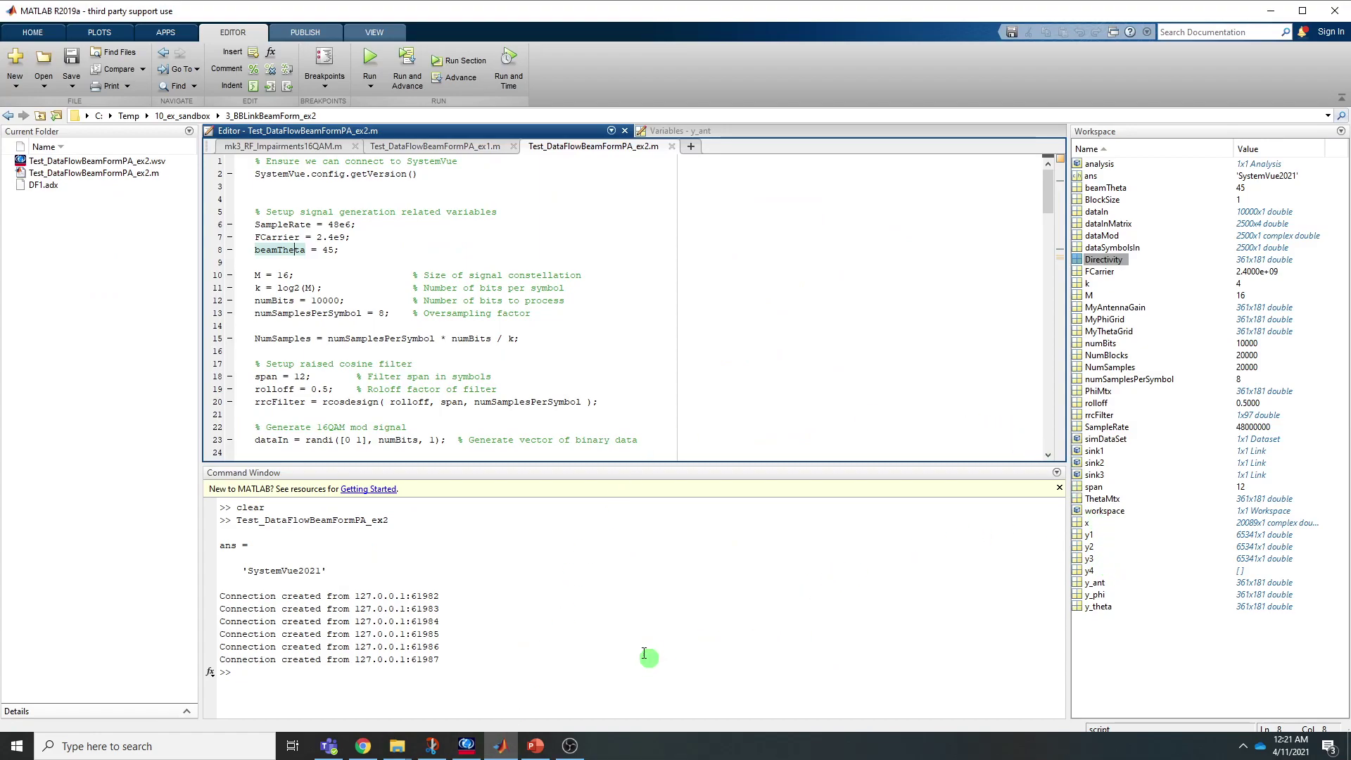
scroll(391, 321, "down", 11)
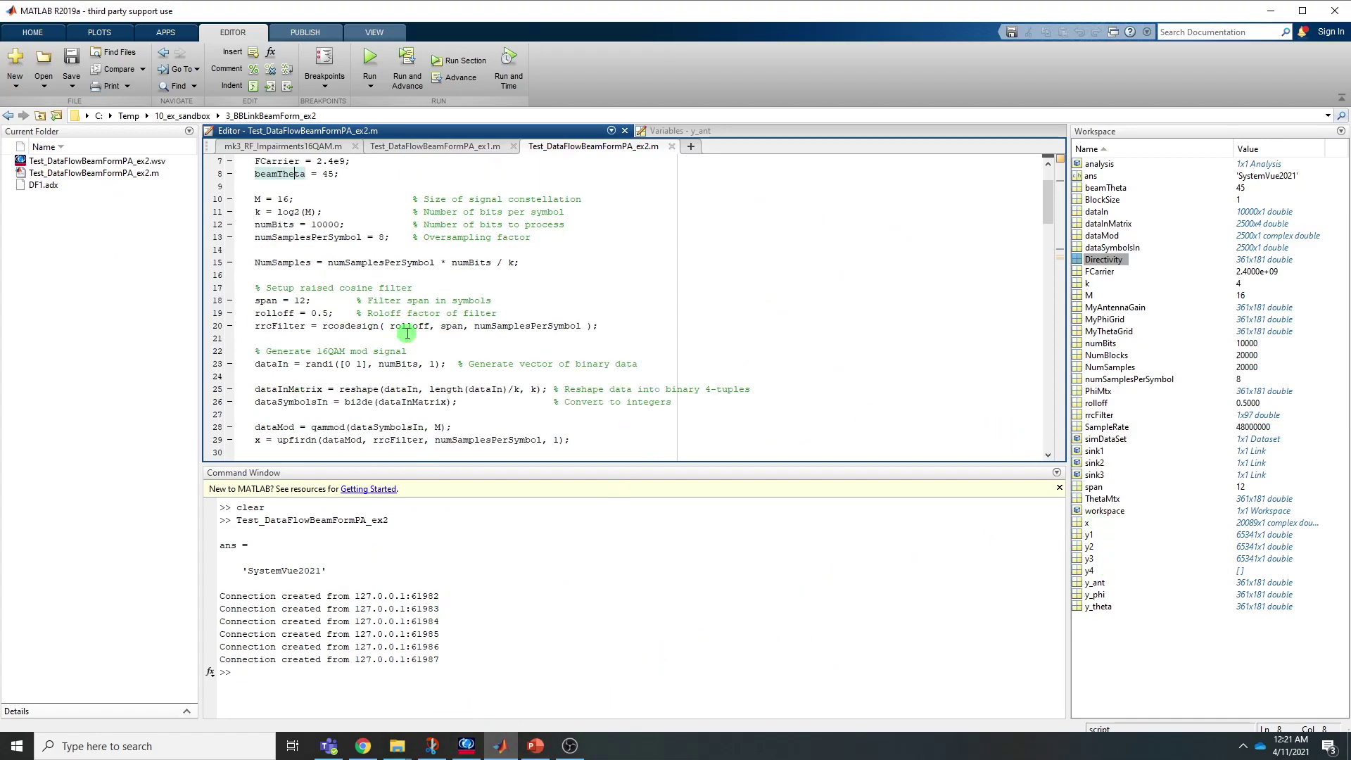
scroll(391, 322, "down", 2)
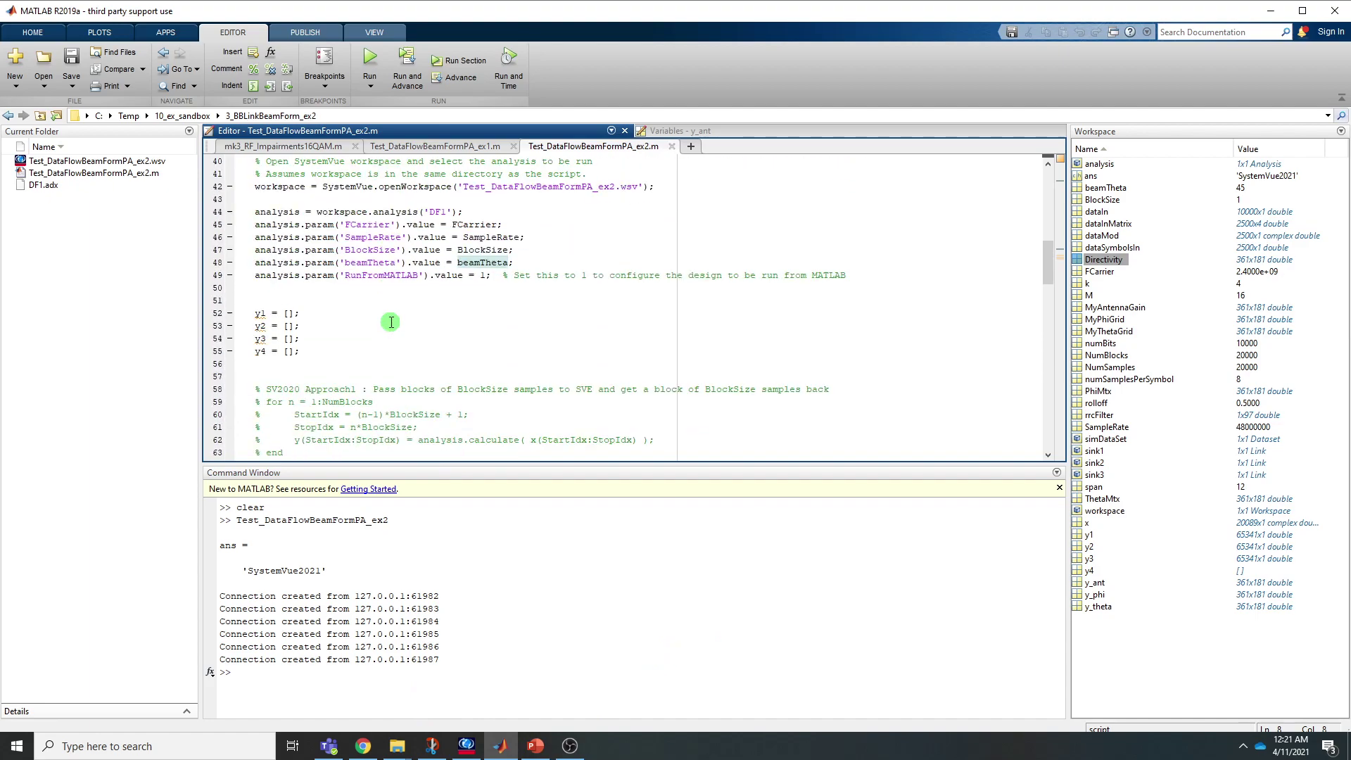
scroll(391, 322, "up", 7)
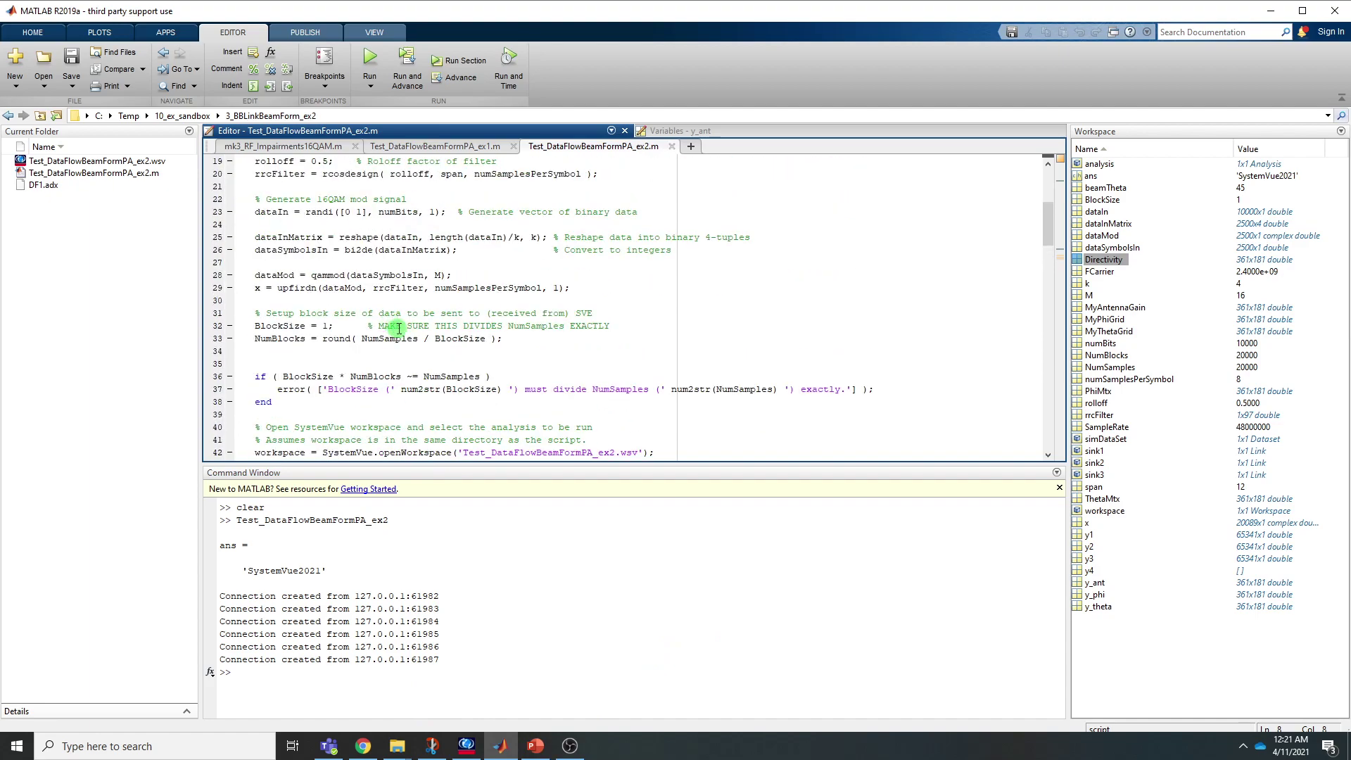
scroll(450, 331, "down", 5)
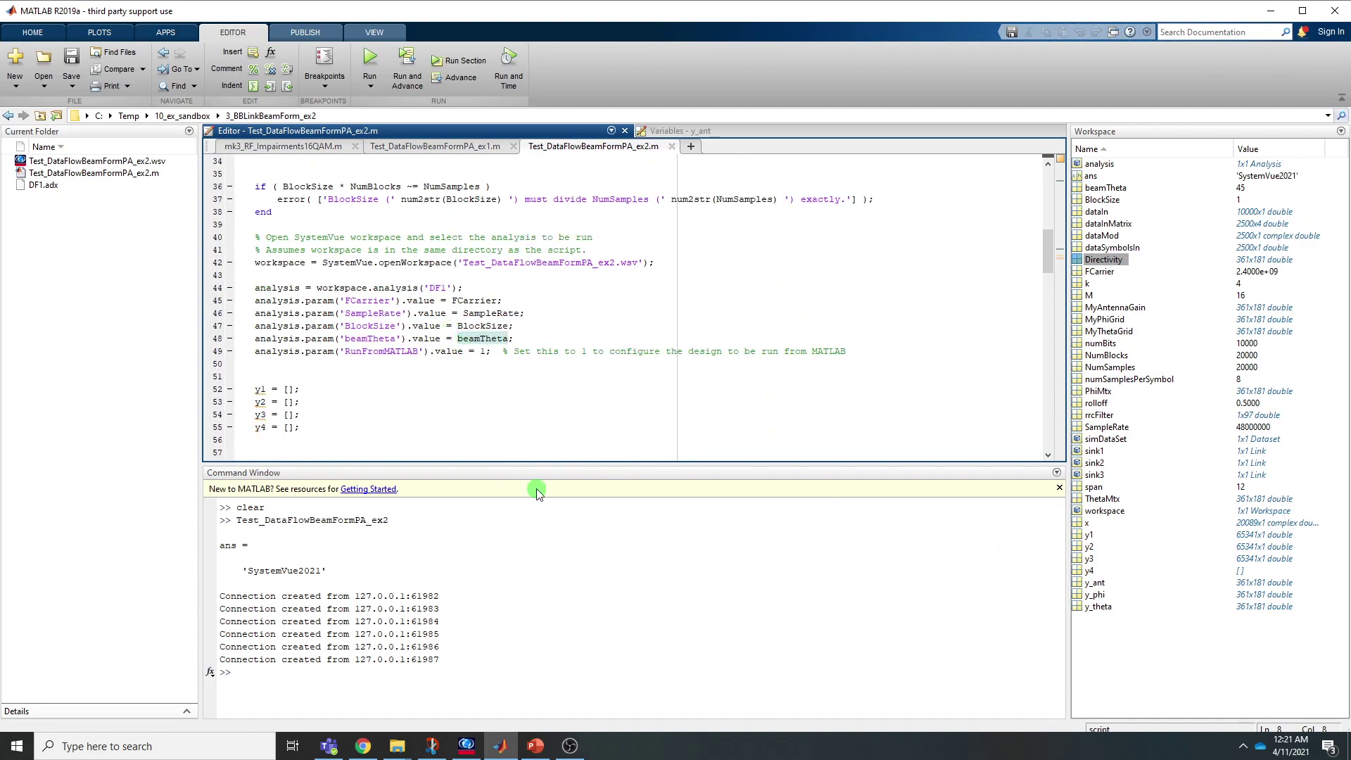
scroll(285, 363, "down", 9)
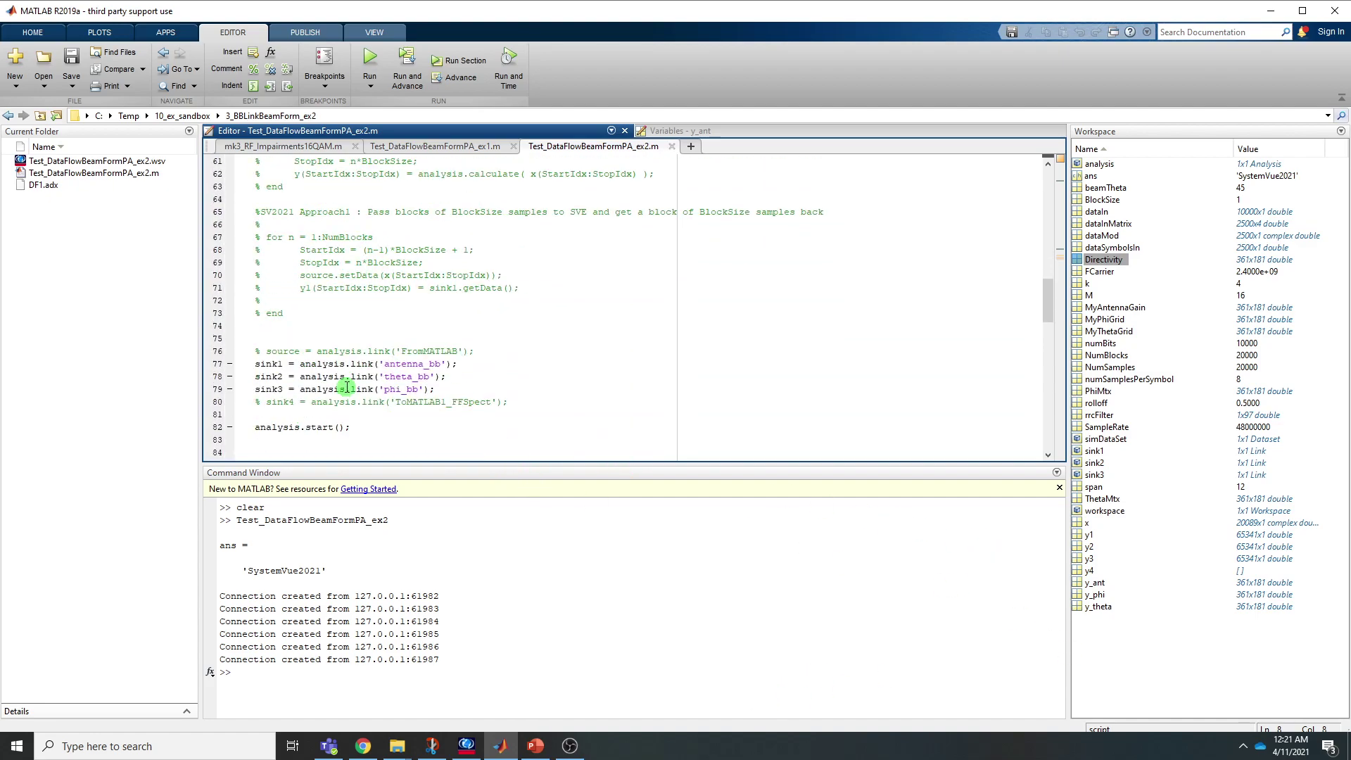
scroll(314, 367, "down", 3)
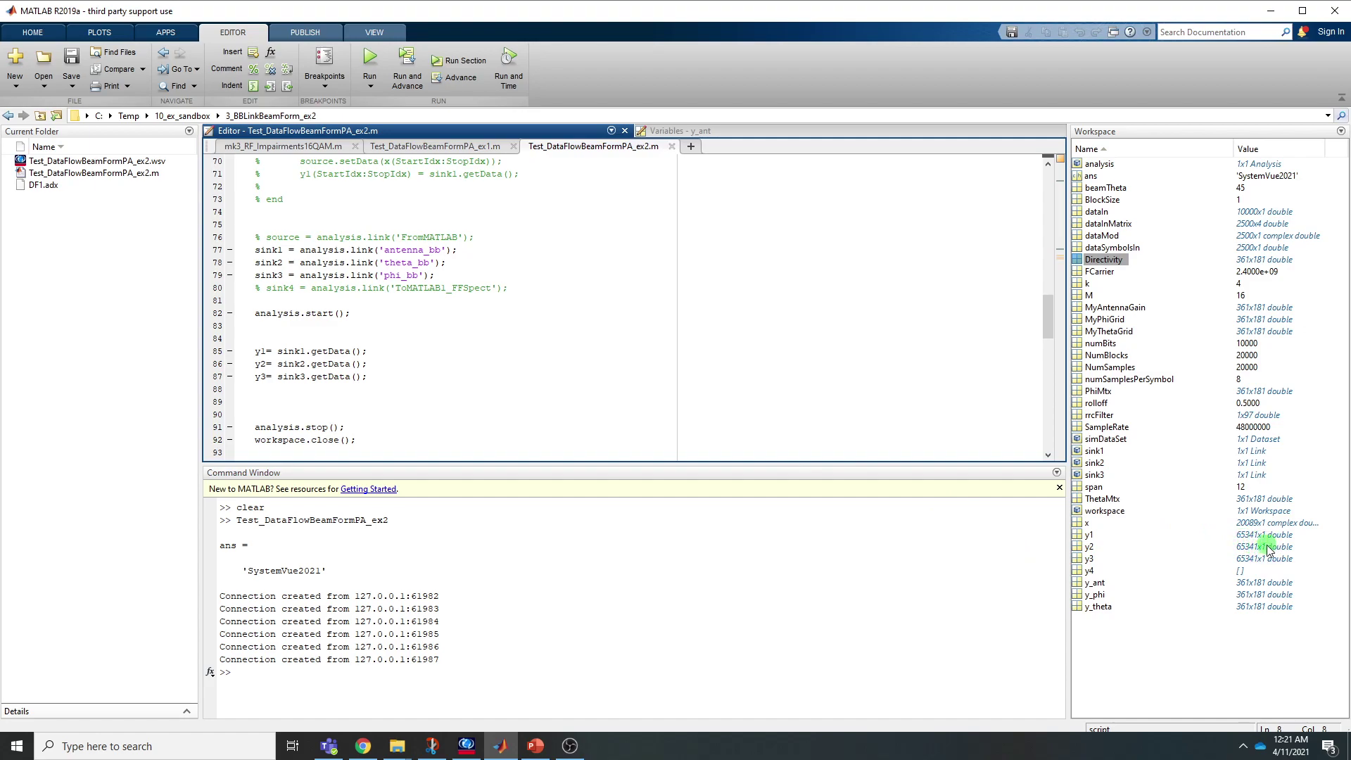
Return to SystemVue and compare the U1 Unpack_M matrix dimensions with the antenna_bb block size
left_click(1271, 10)
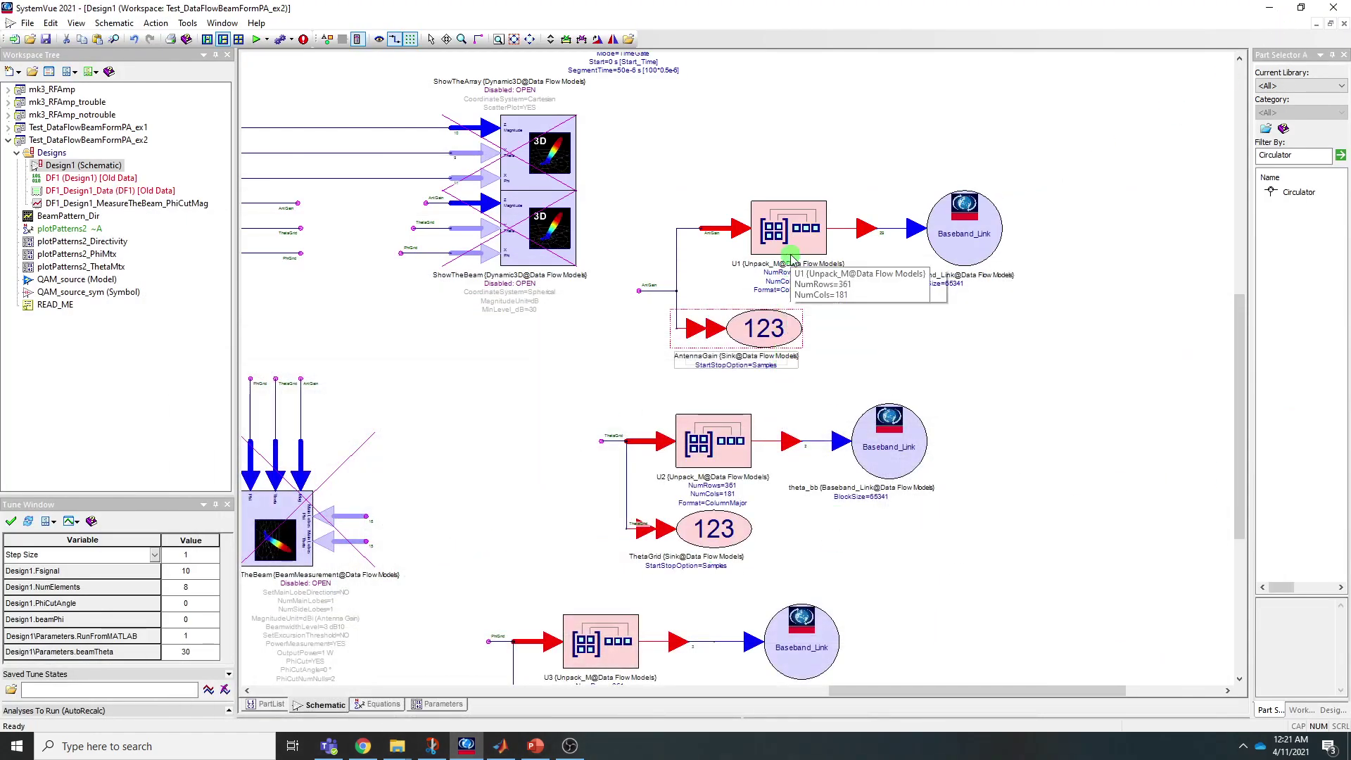
scroll(851, 260, "up", 1)
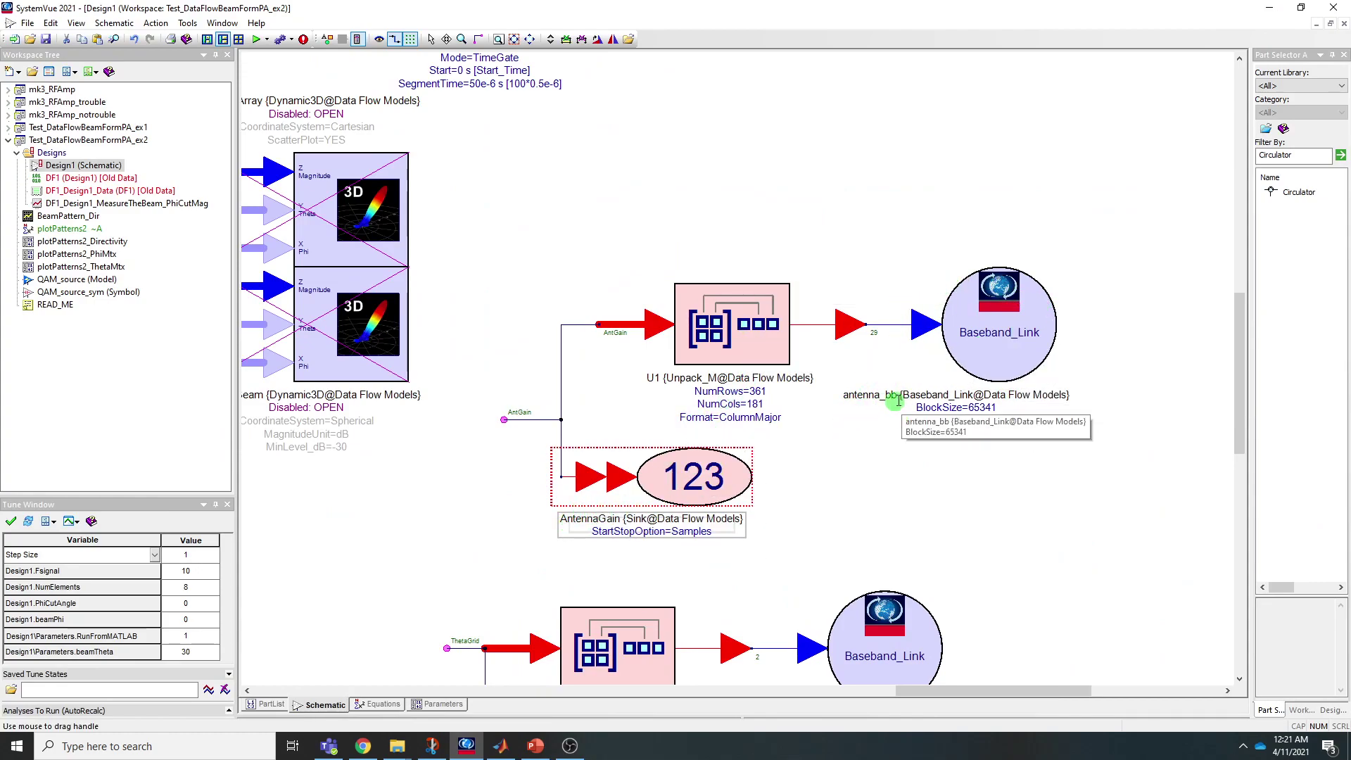
Open the DF1_Design1_Data dataset of Test_DataFlowBeamFormPA_ex2 and run the DF1 analysis on Design1
double_click(61, 193)
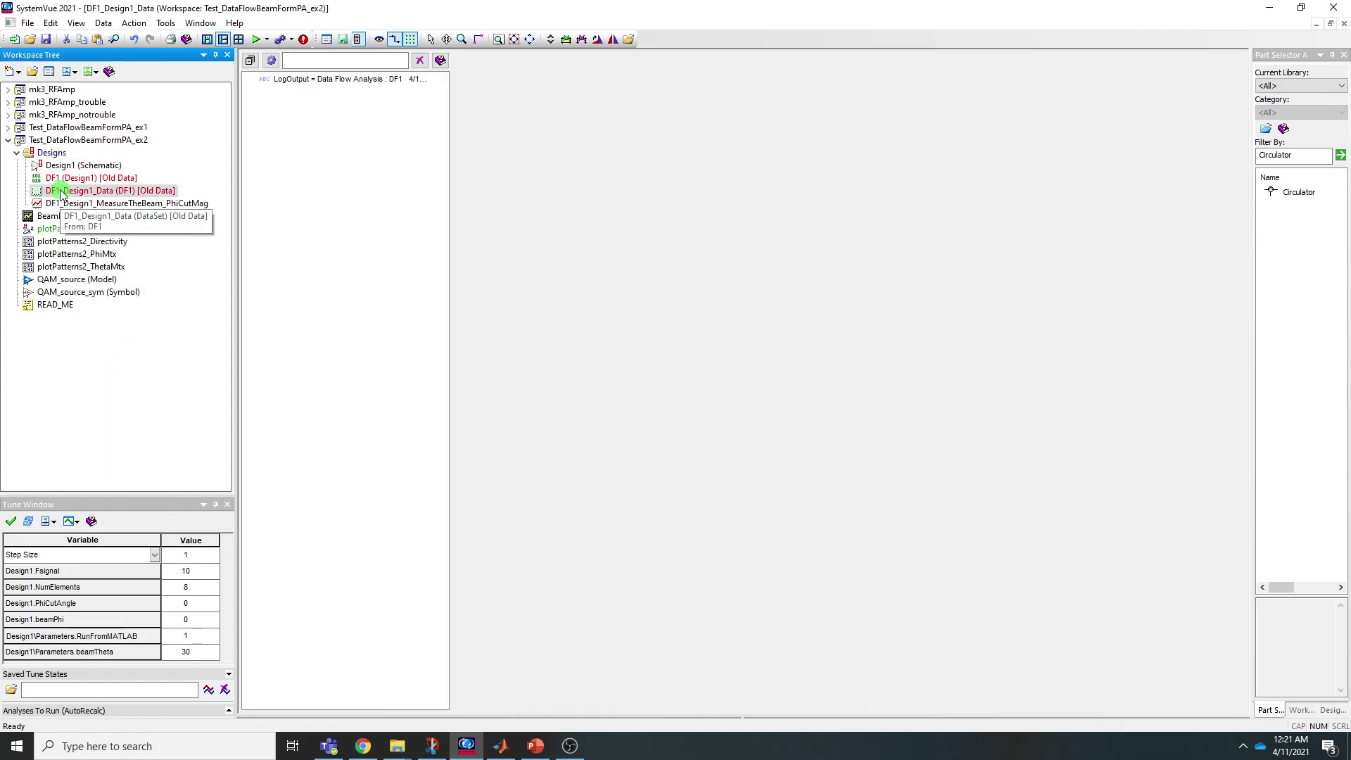
right_click(48, 183)
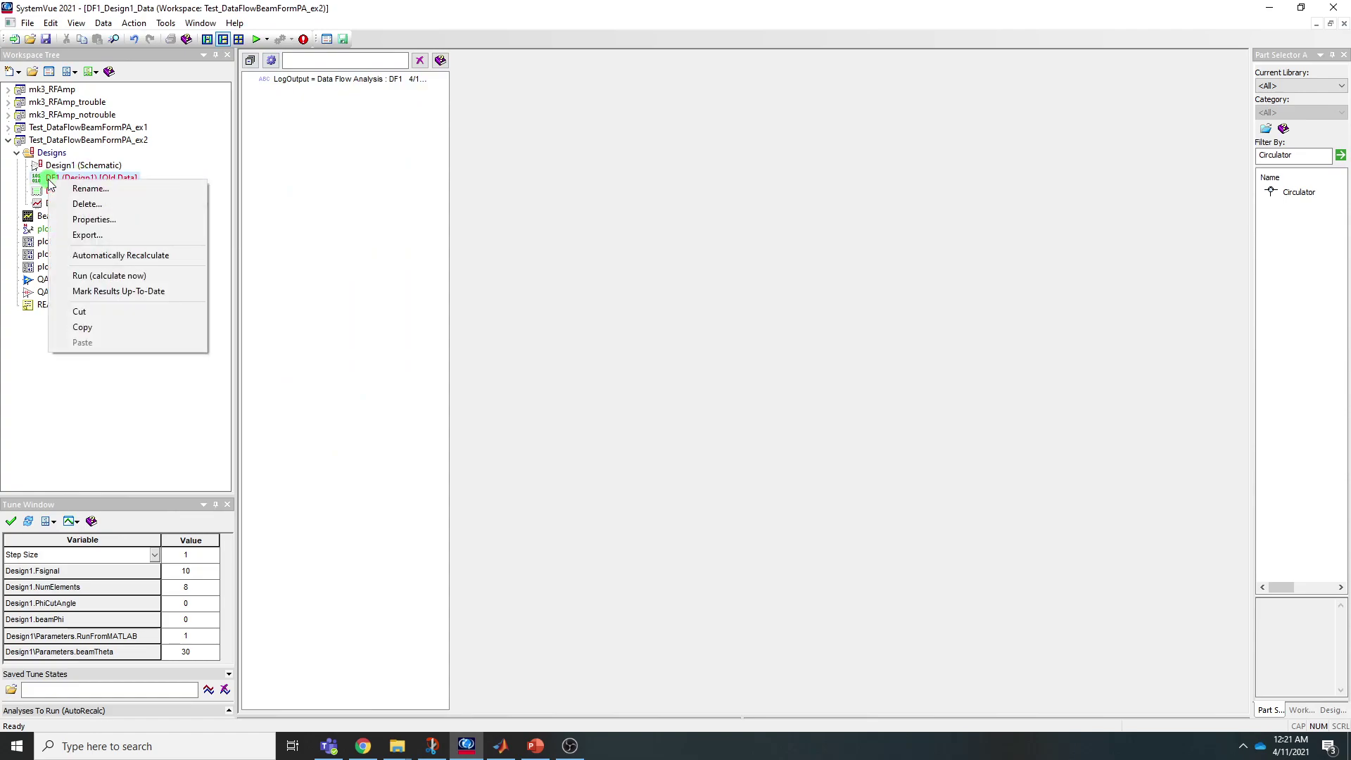
left_click(82, 276)
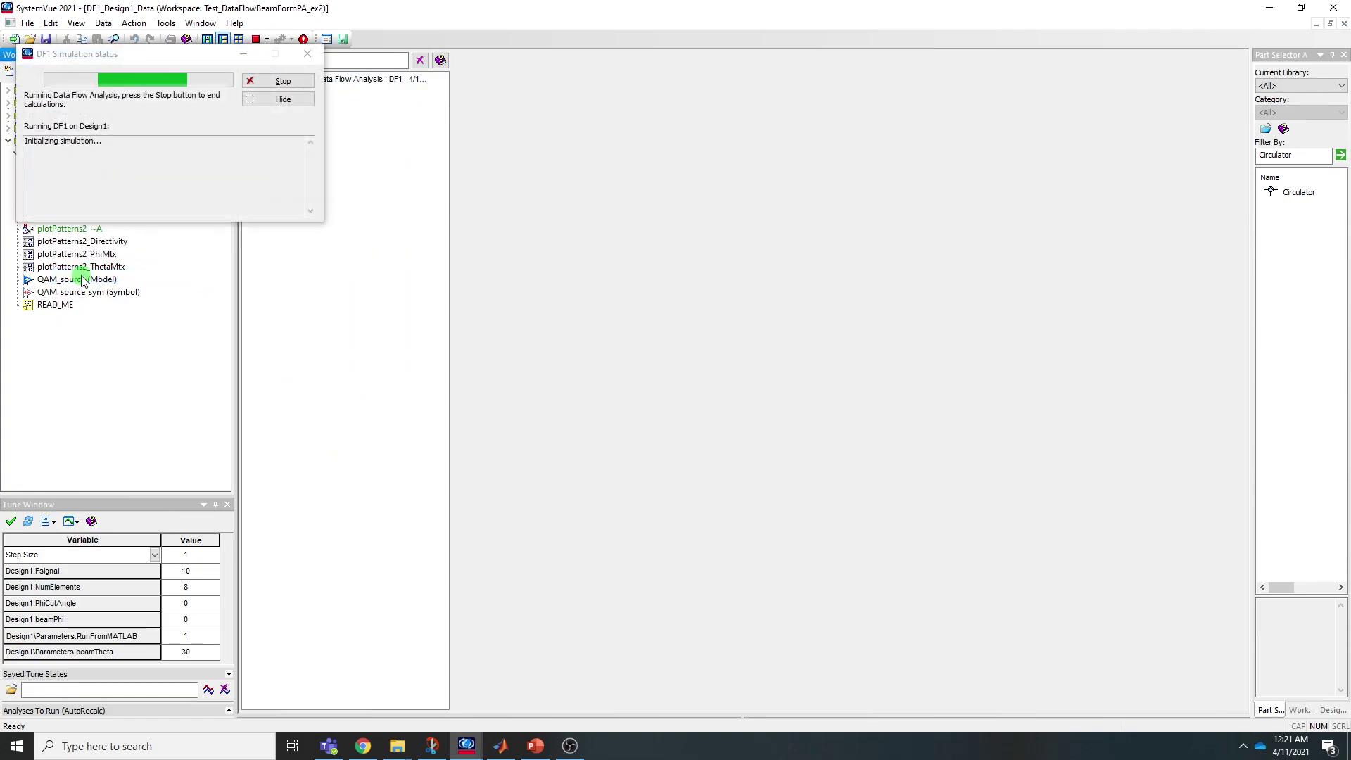
scroll(78, 197, "up", 6)
double_click(78, 195)
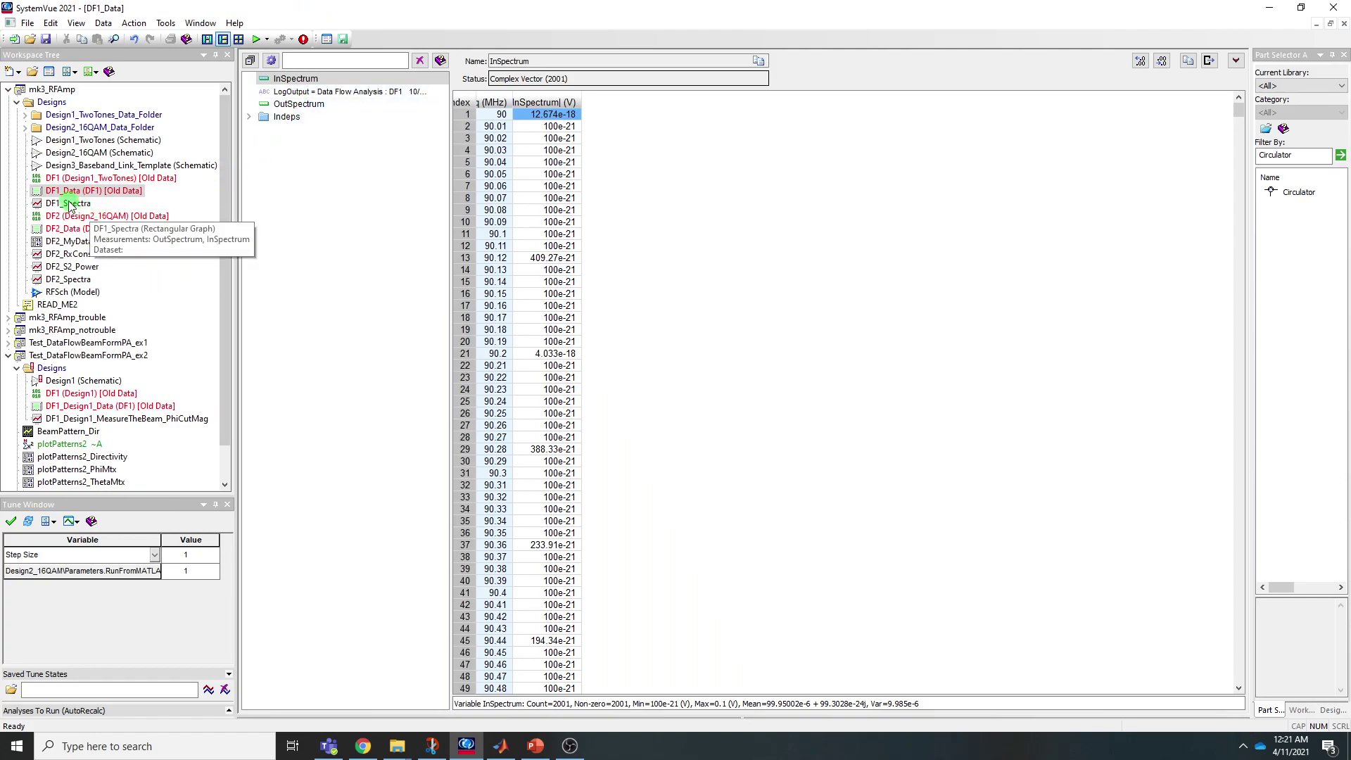
left_click(8, 89)
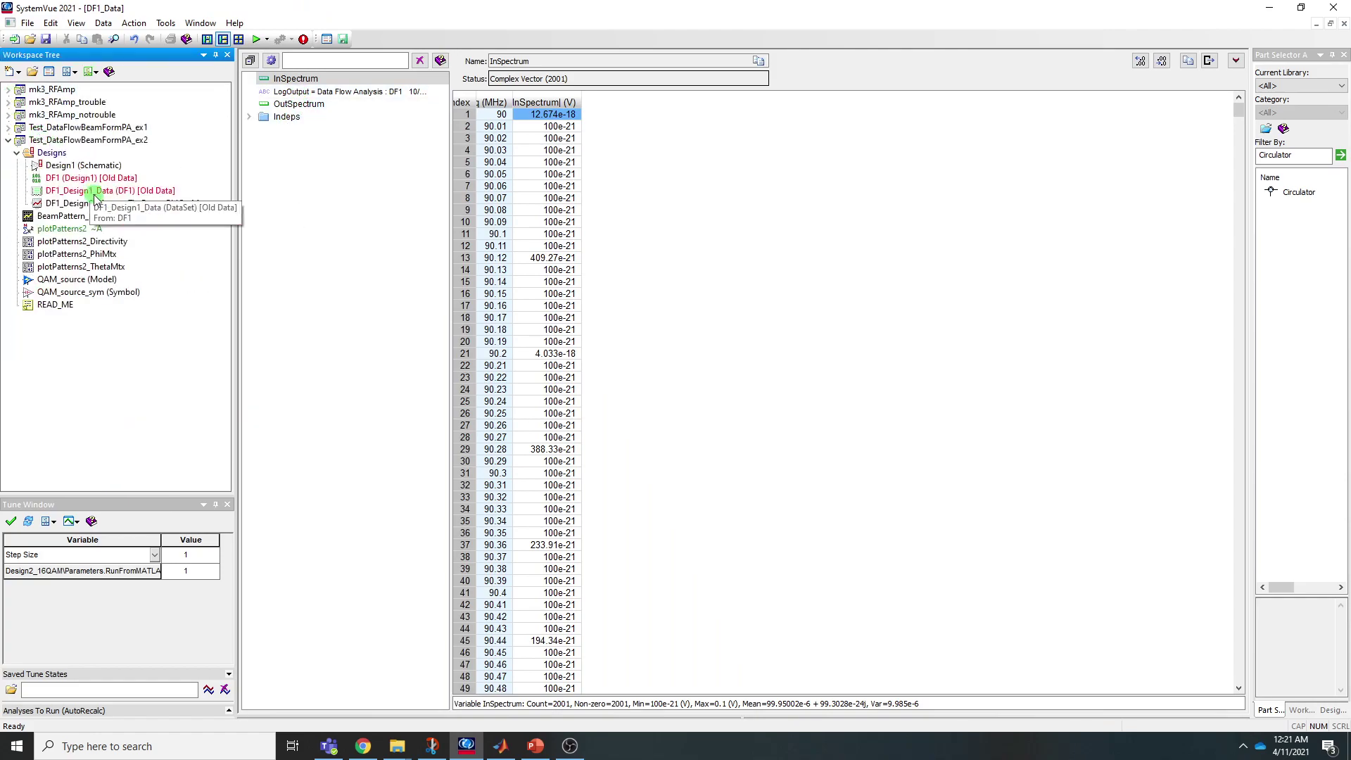
Reopen the DF1_Design1_Data dataset and rerun the DF1 analysis of Design1
double_click(53, 192)
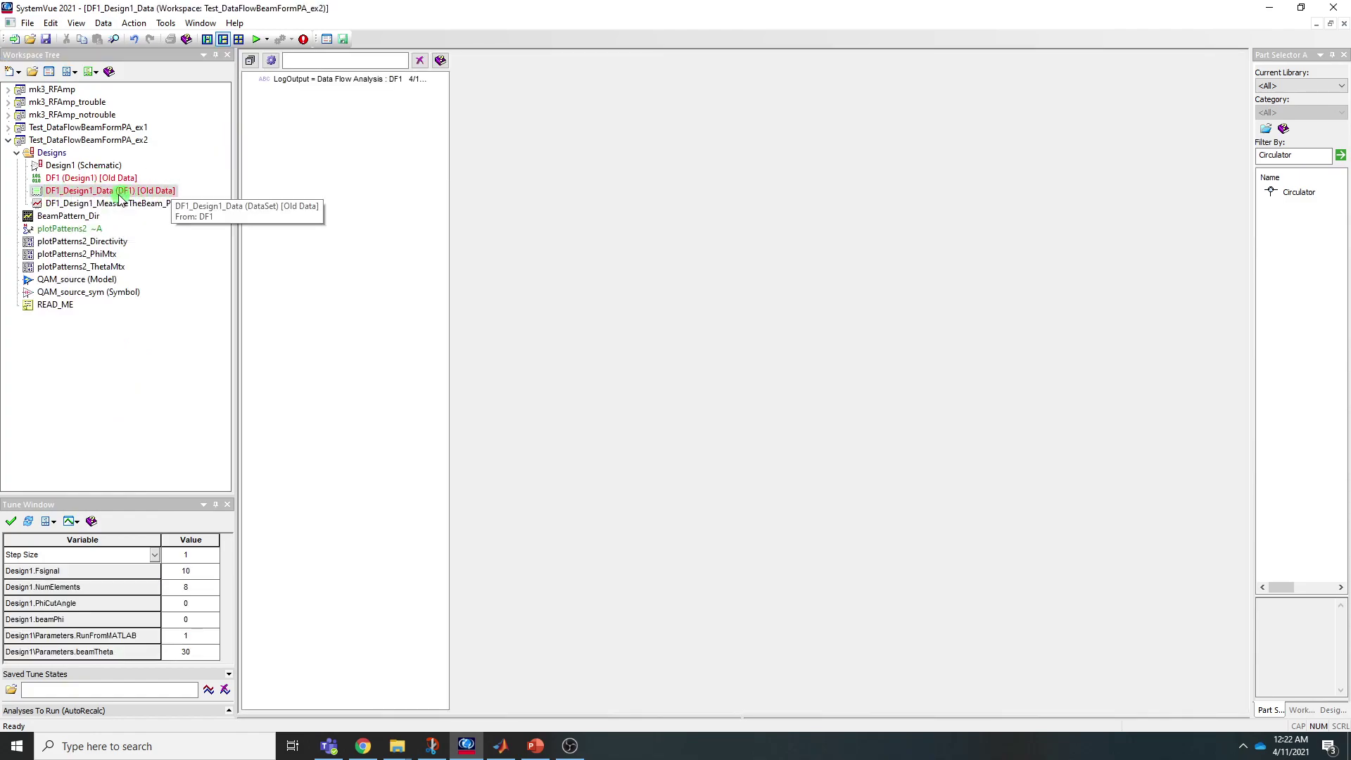
right_click(64, 182)
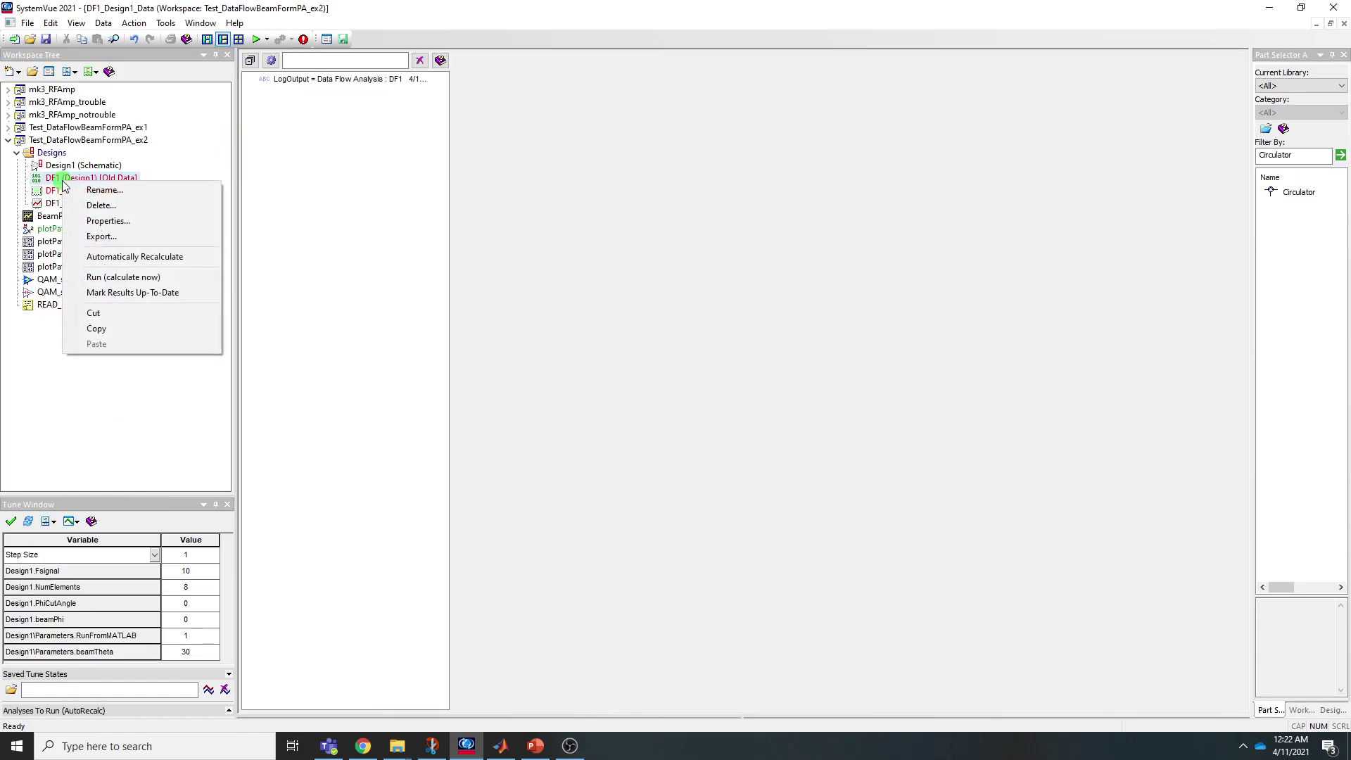
left_click(116, 276)
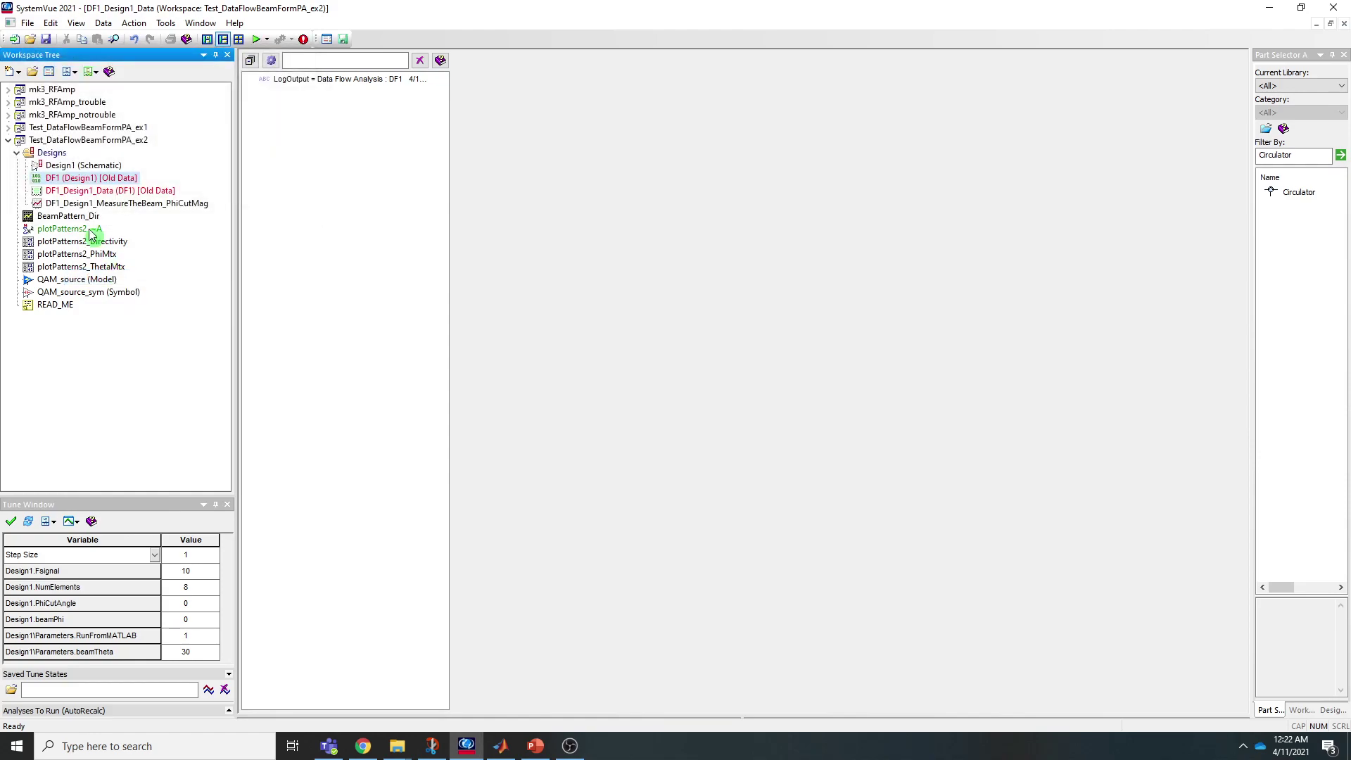
Open the Design1 schematic, set its RunFromMATLAB parameter to 0, and show the whole schematic
double_click(67, 178)
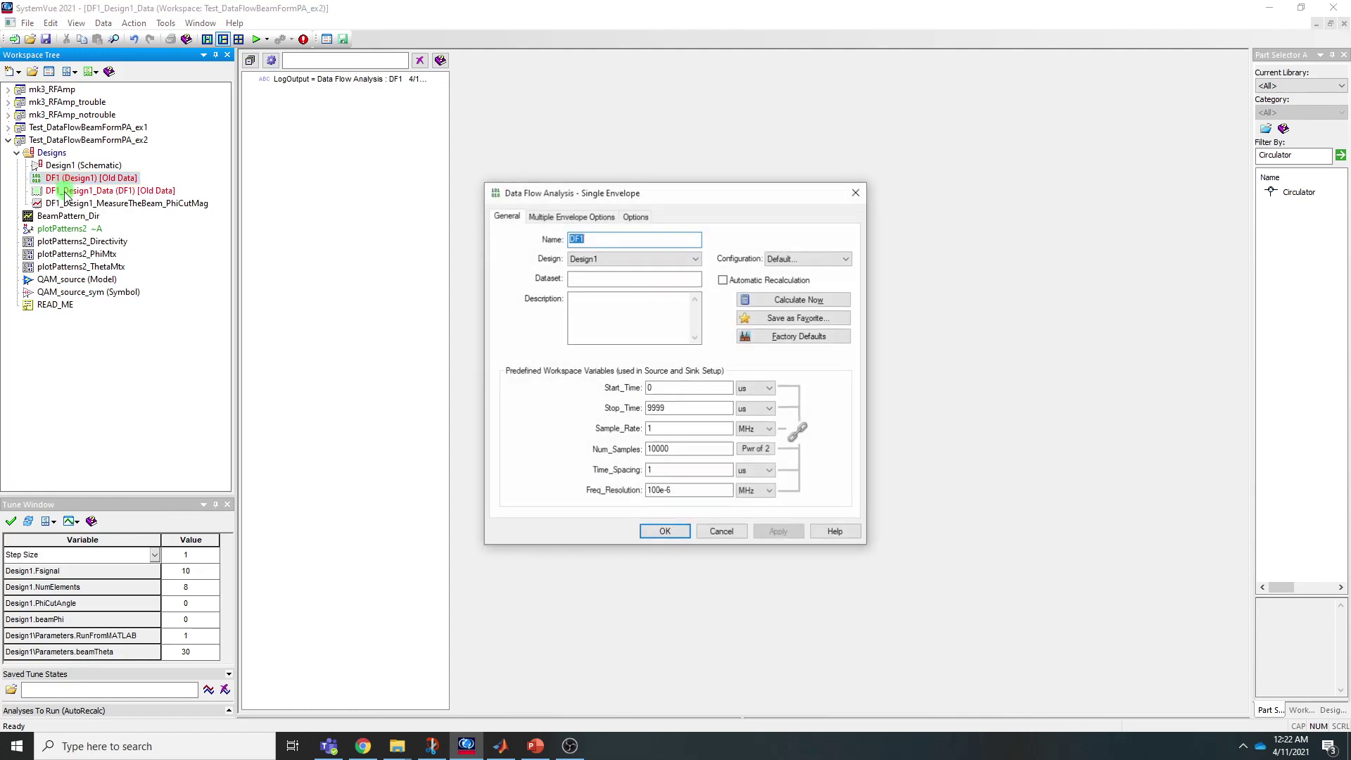
left_click(857, 193)
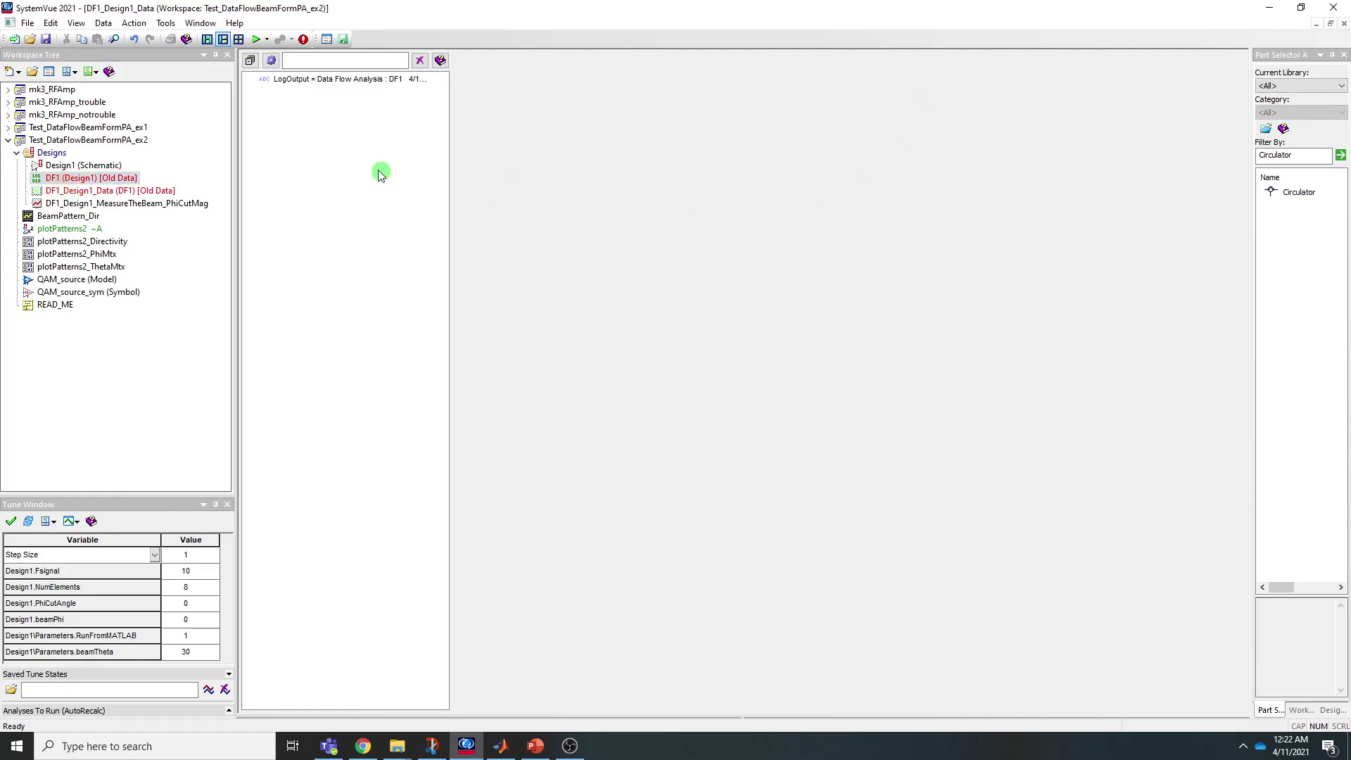
double_click(71, 168)
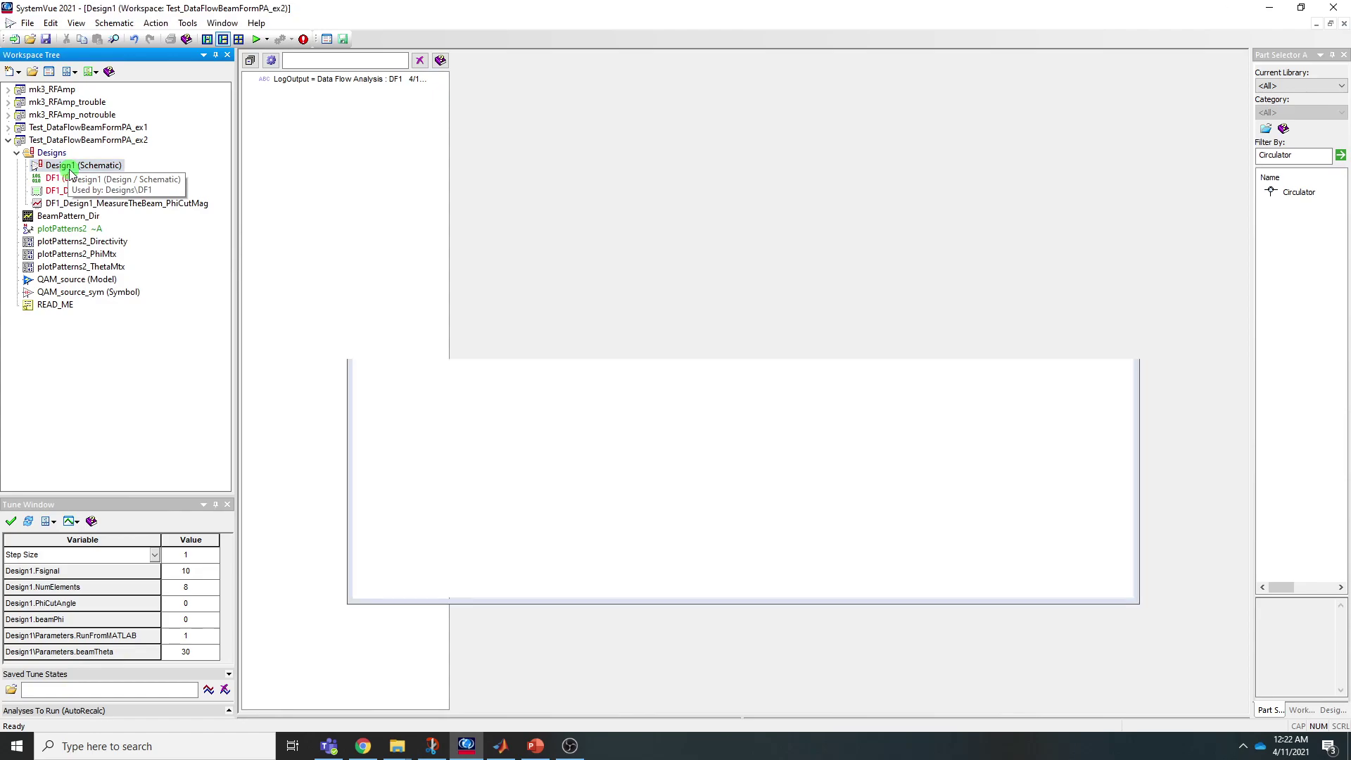
left_click(212, 637)
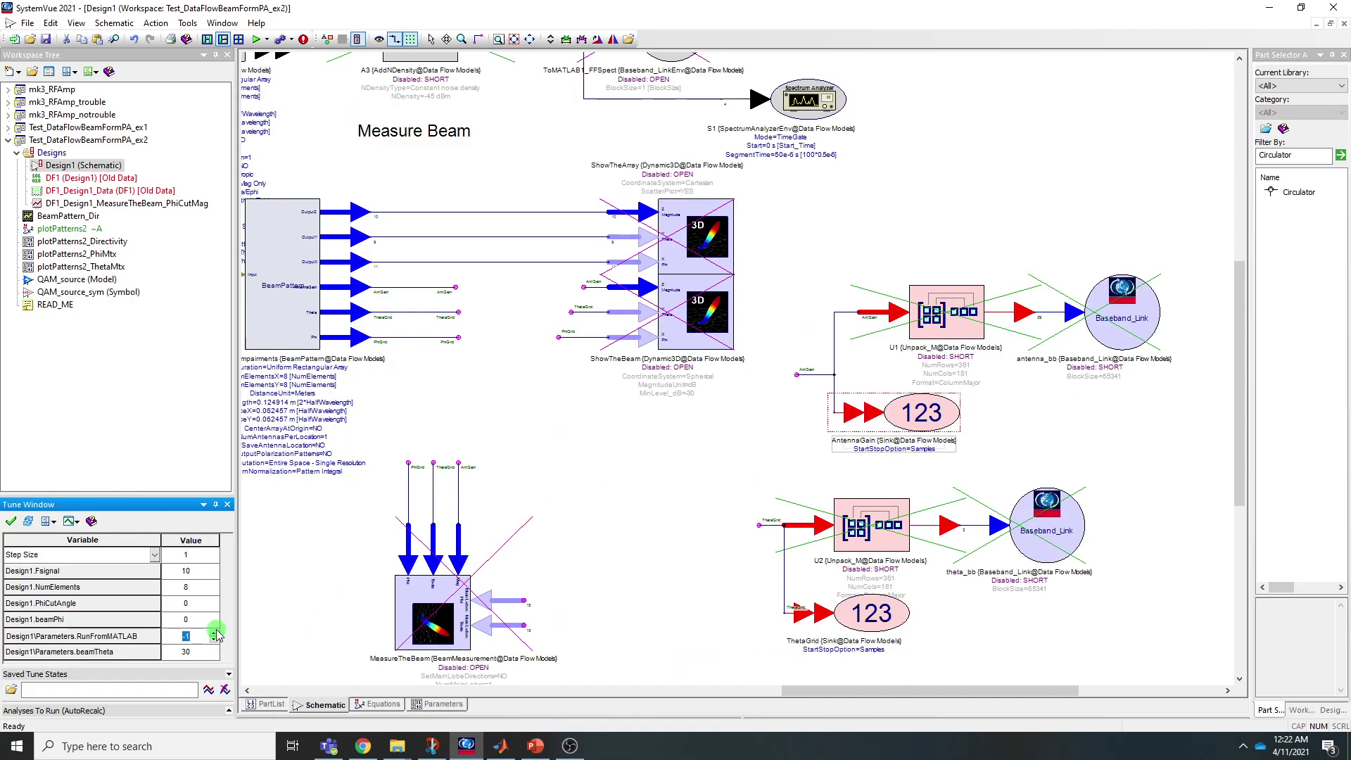
left_click(213, 639)
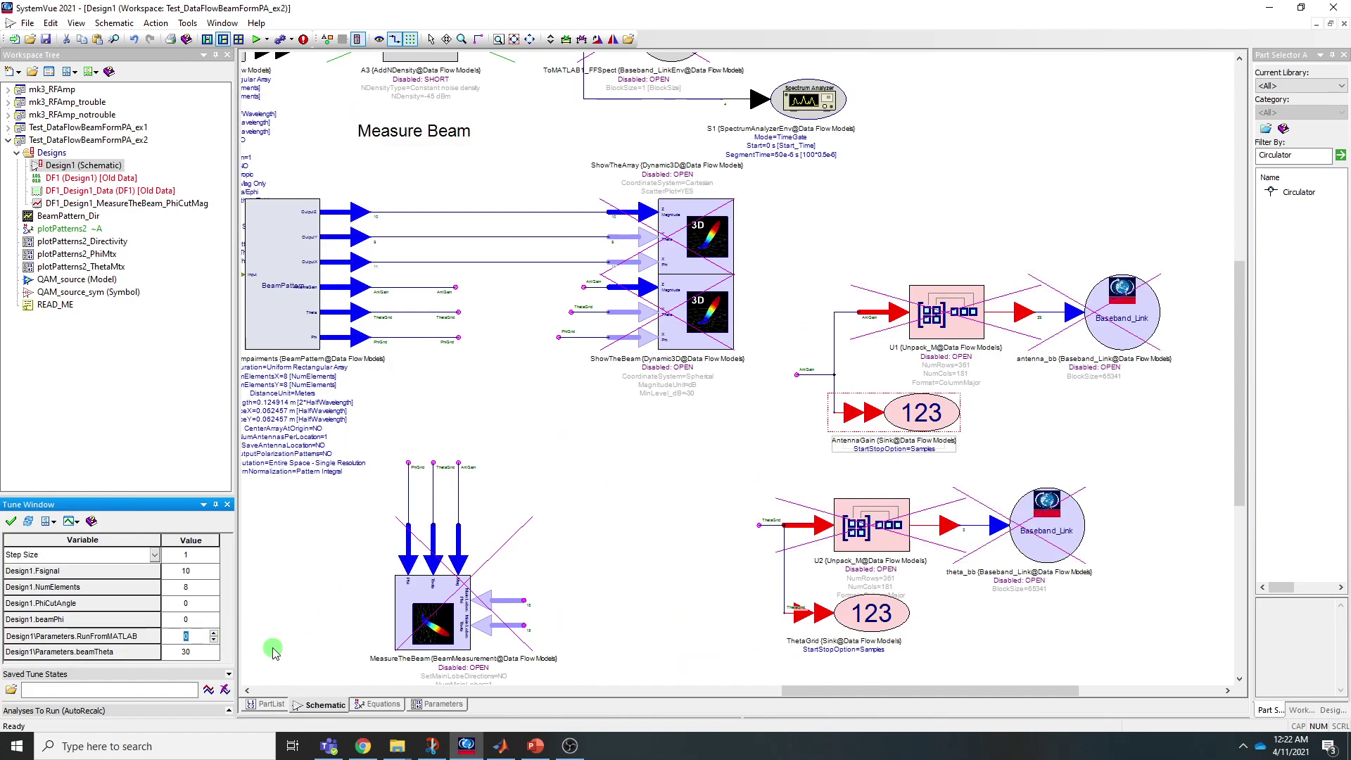
left_click(525, 61)
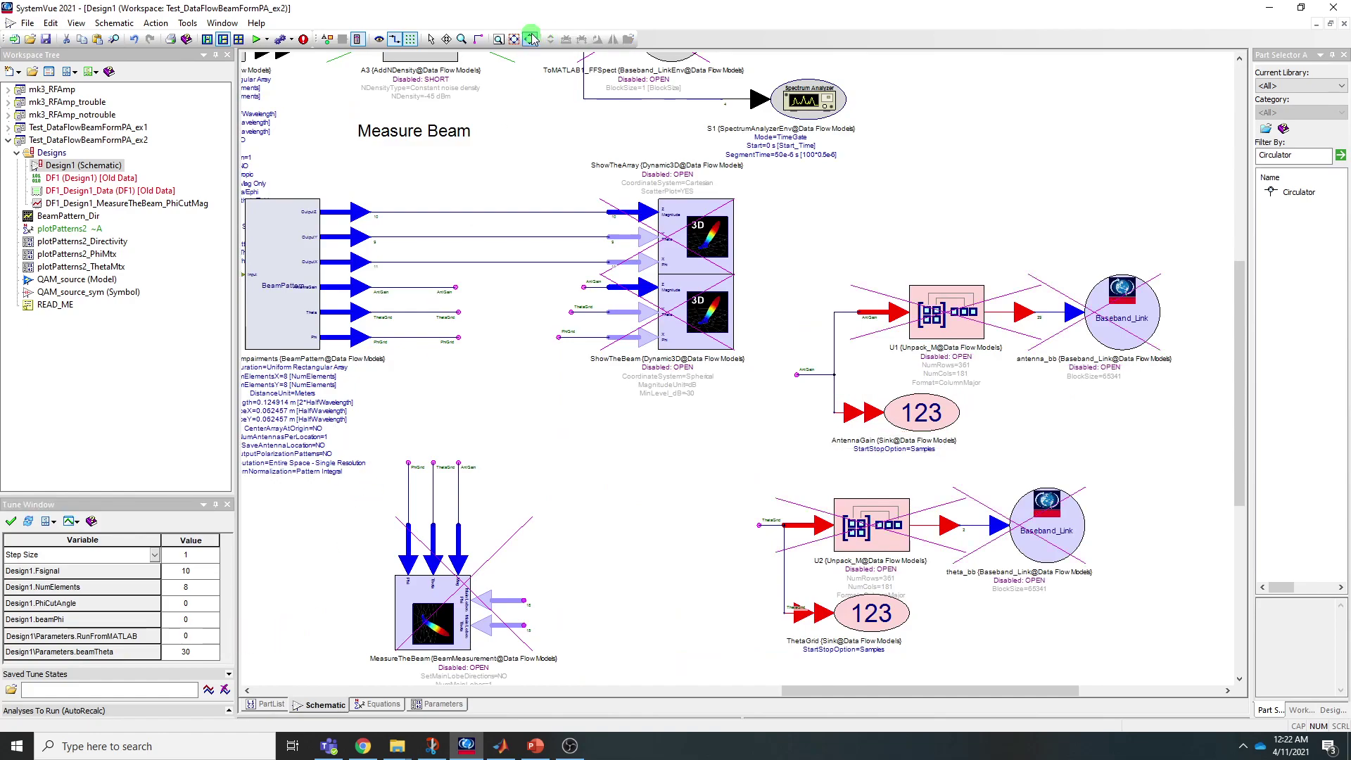
left_click(532, 39)
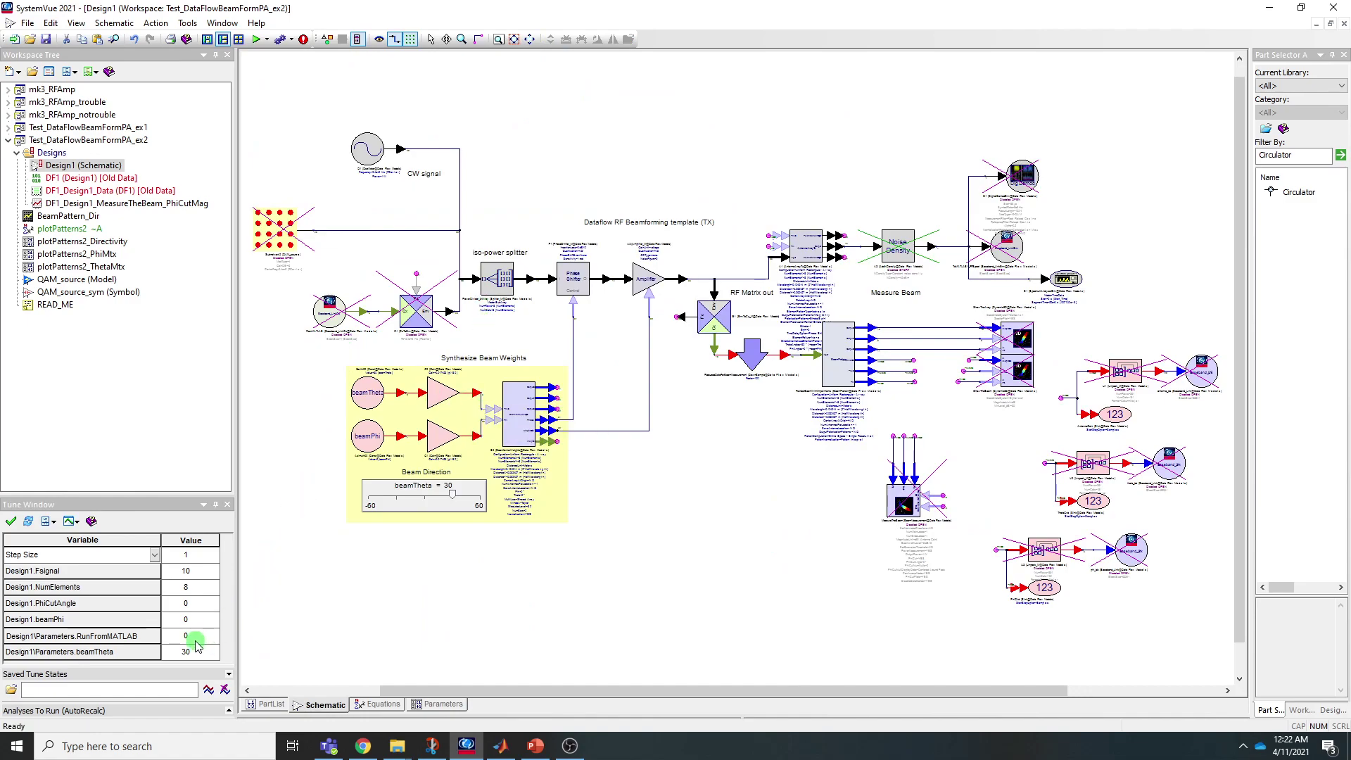
Run the DF1 analysis on Design1 and stop the simulation once the spectrum and sink data are collected
right_click(55, 179)
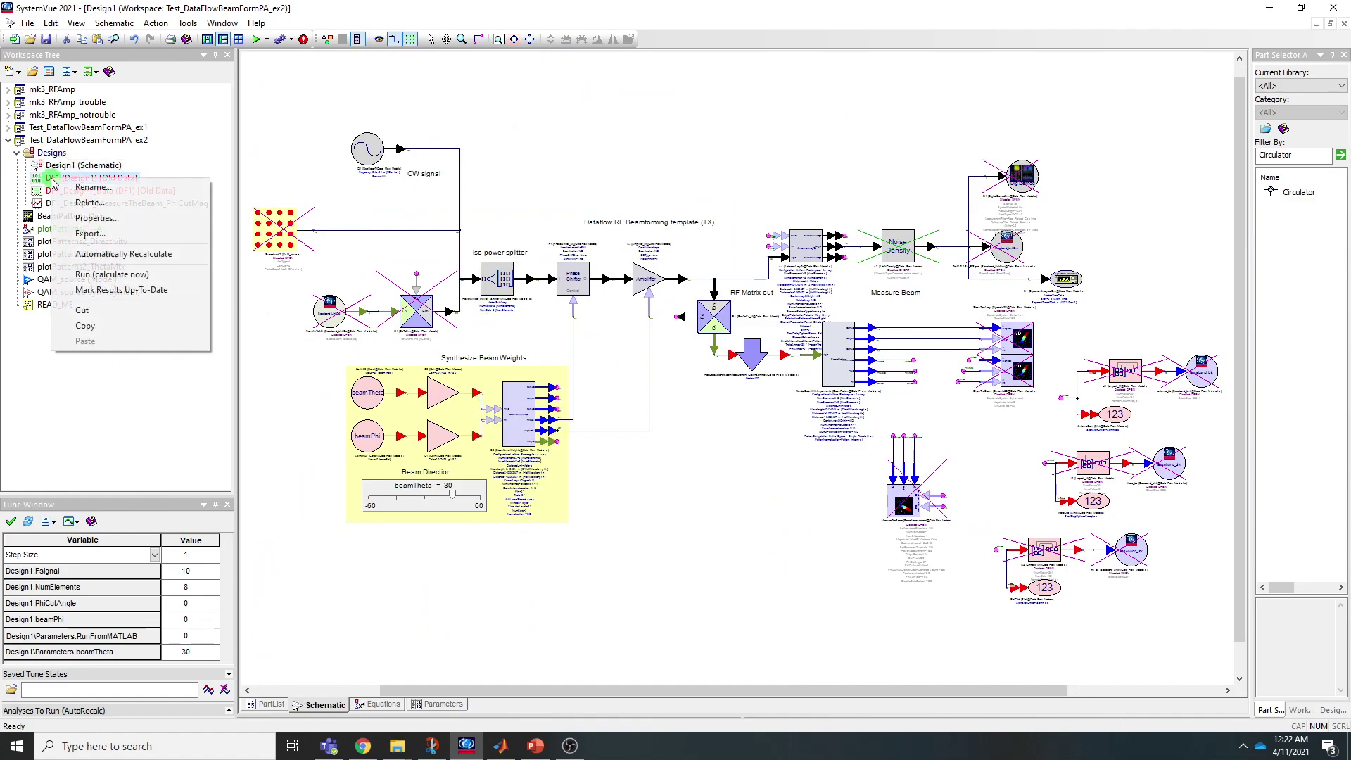
left_click(95, 275)
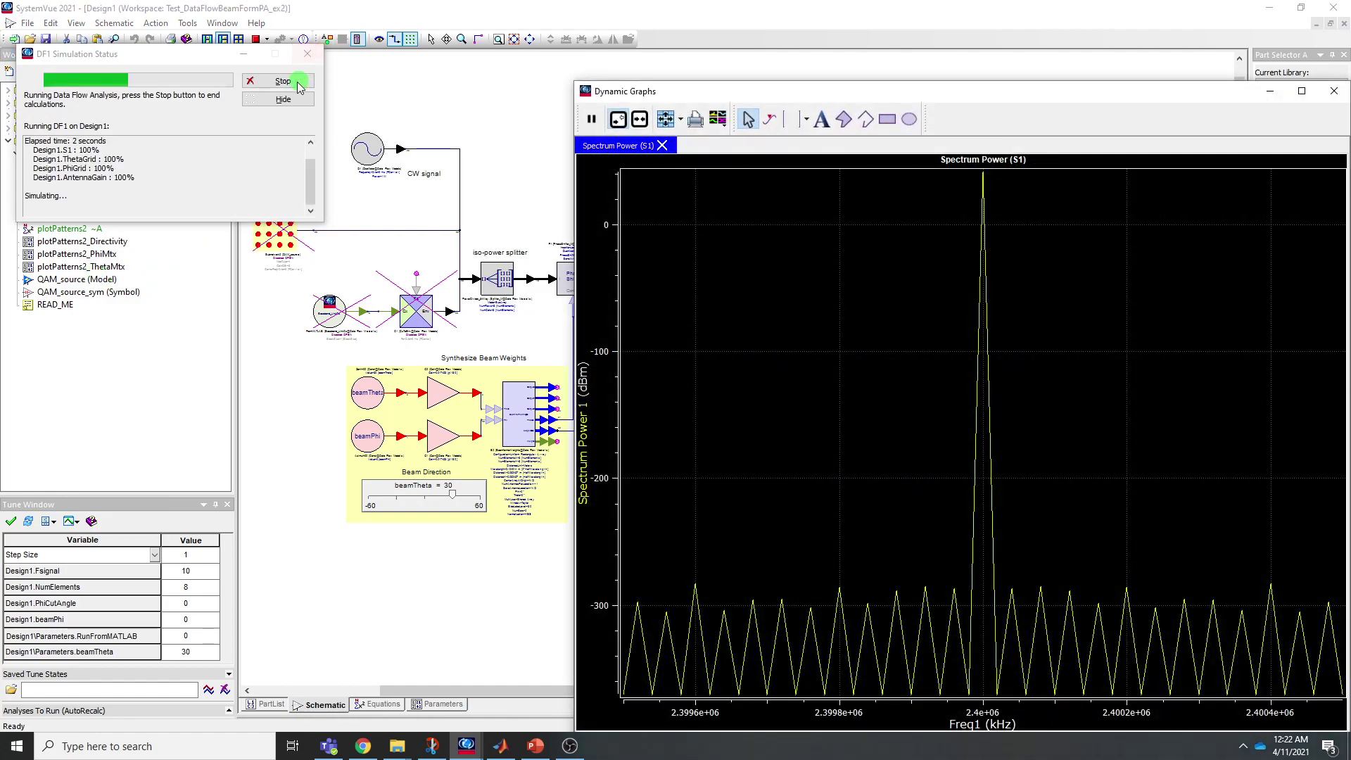
left_click(297, 87)
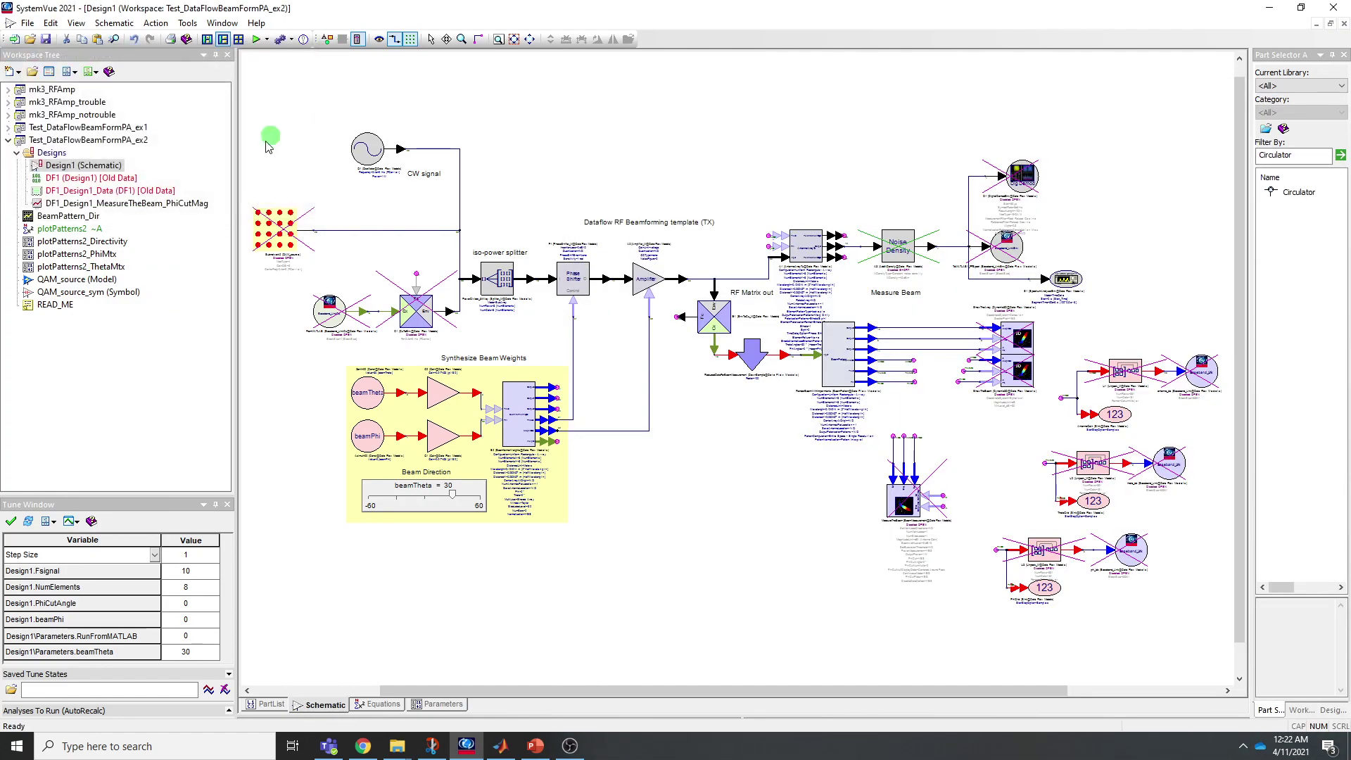
Inspect the AntennaGain matrix in DF1_Design1_Data and examine the AntennaGain sink beside the antenna_bb link in the Design1 schematic
double_click(114, 193)
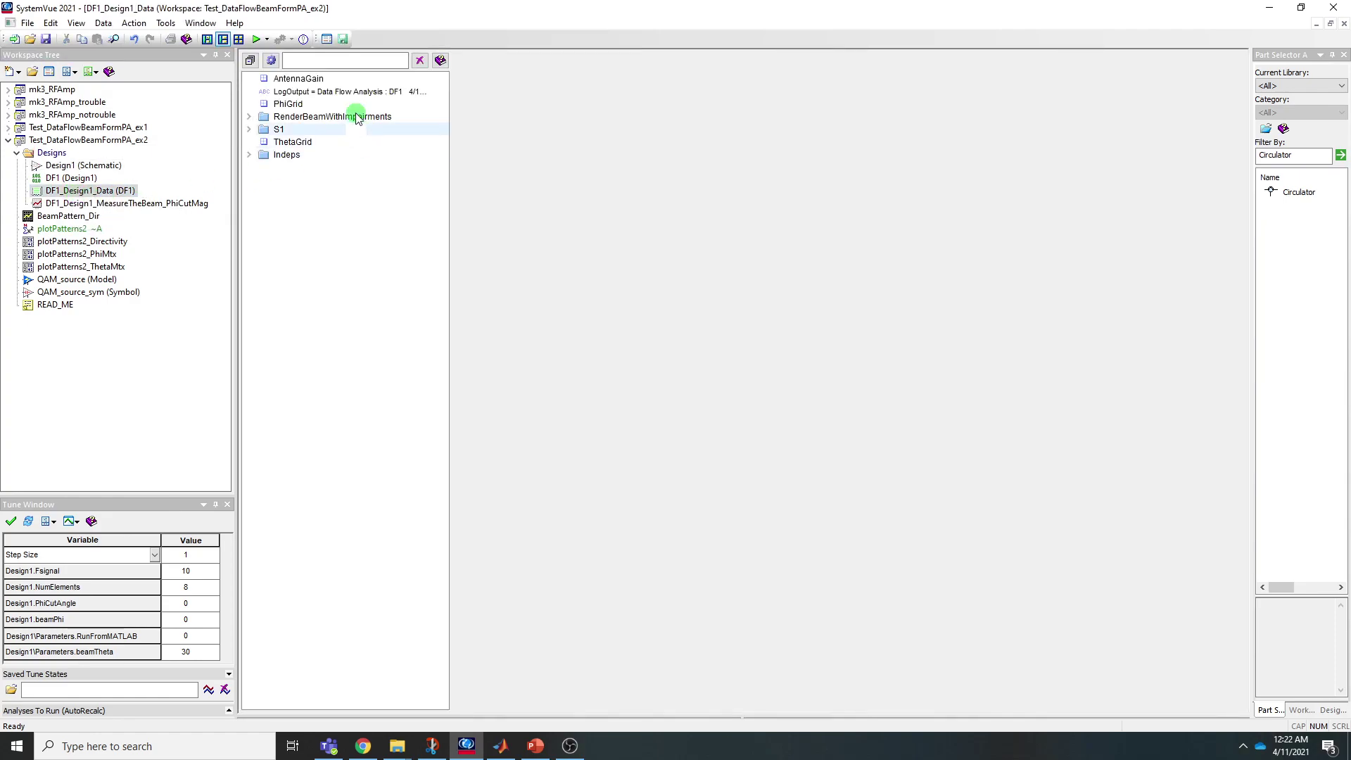
left_click(303, 80)
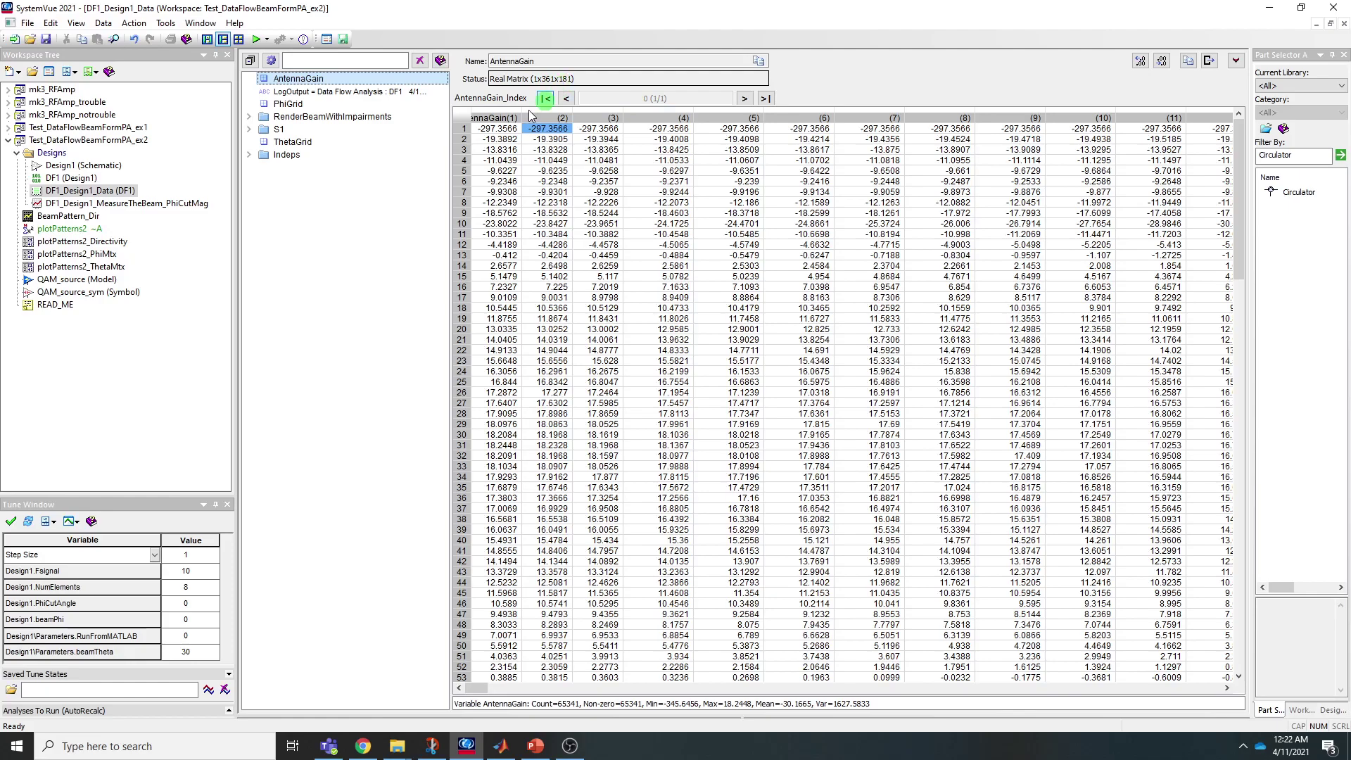
double_click(74, 167)
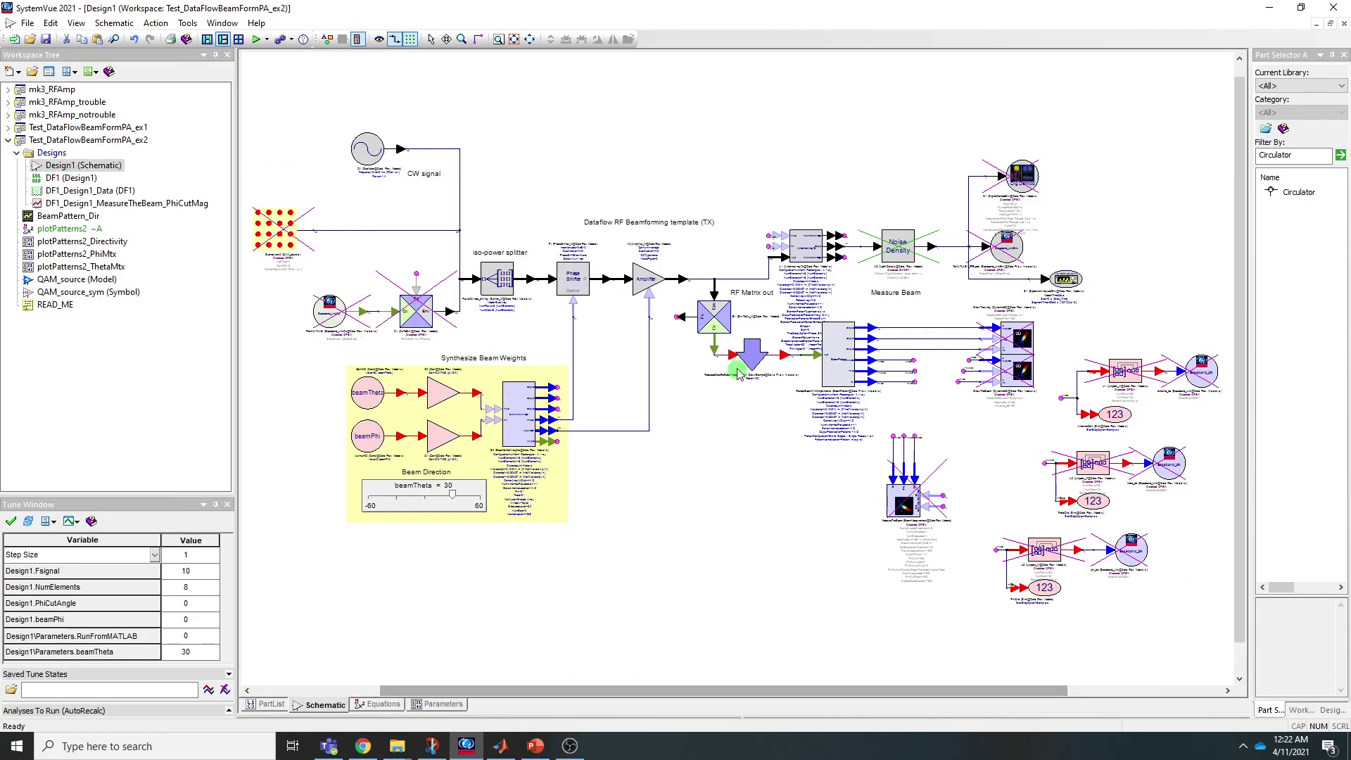
scroll(739, 373, "up", 5)
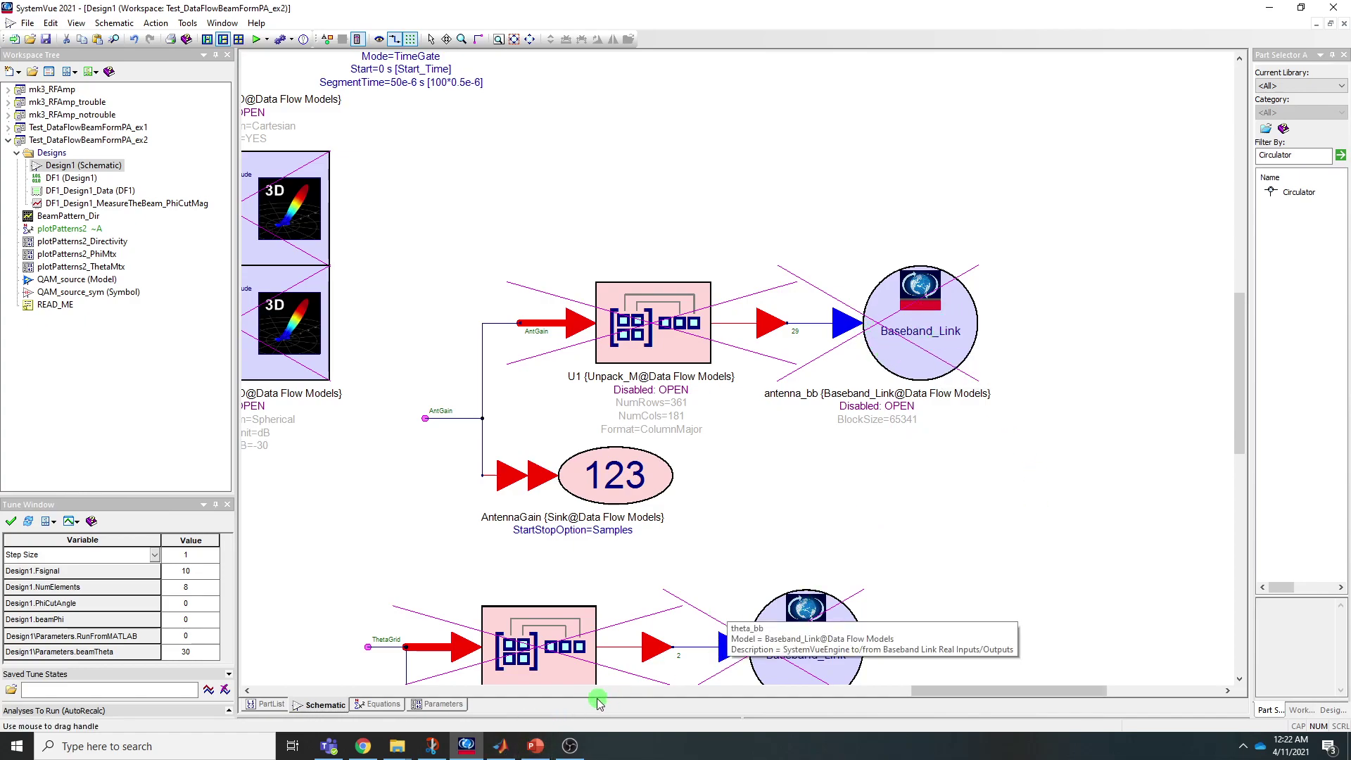
Switch to MATLAB and review the getData calls and the reshape lines that form y_ant, y_theta and y_phi
left_click(502, 748)
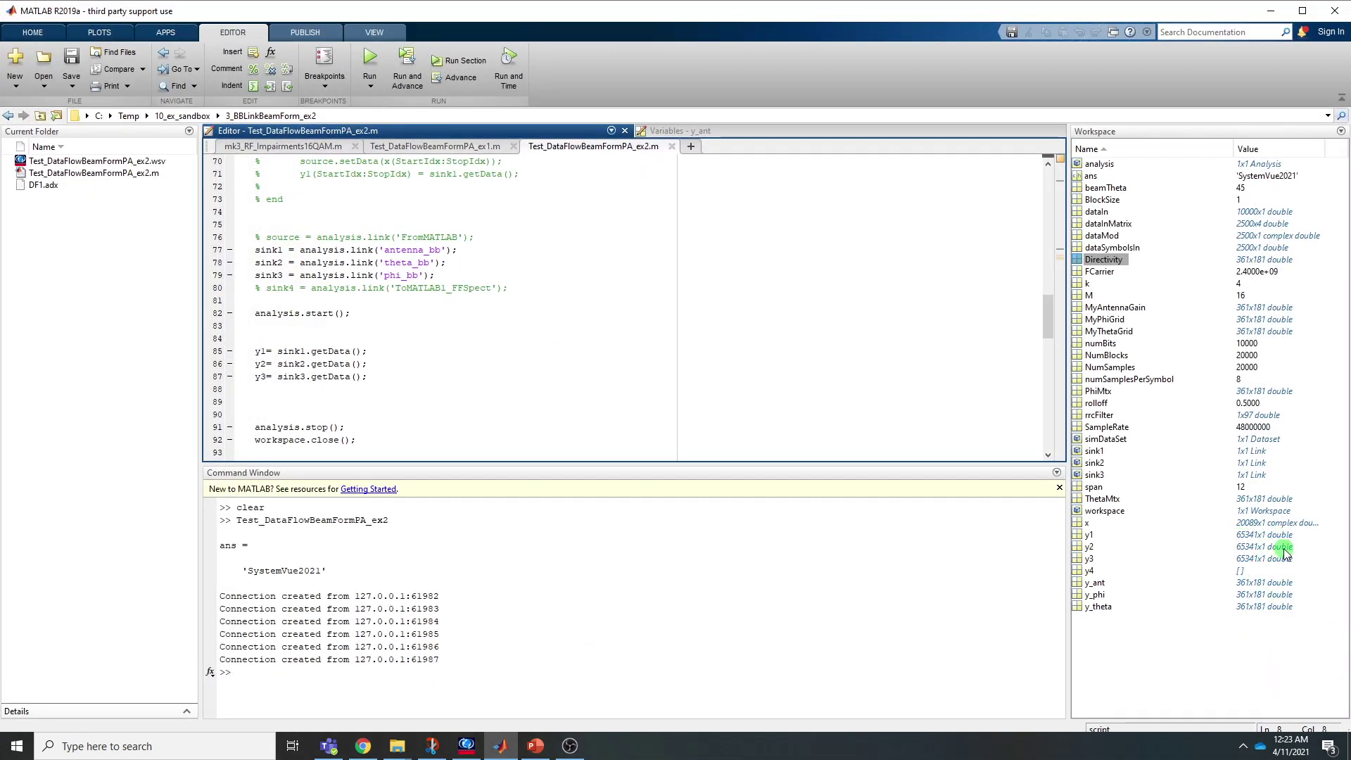
scroll(392, 323, "down", 8)
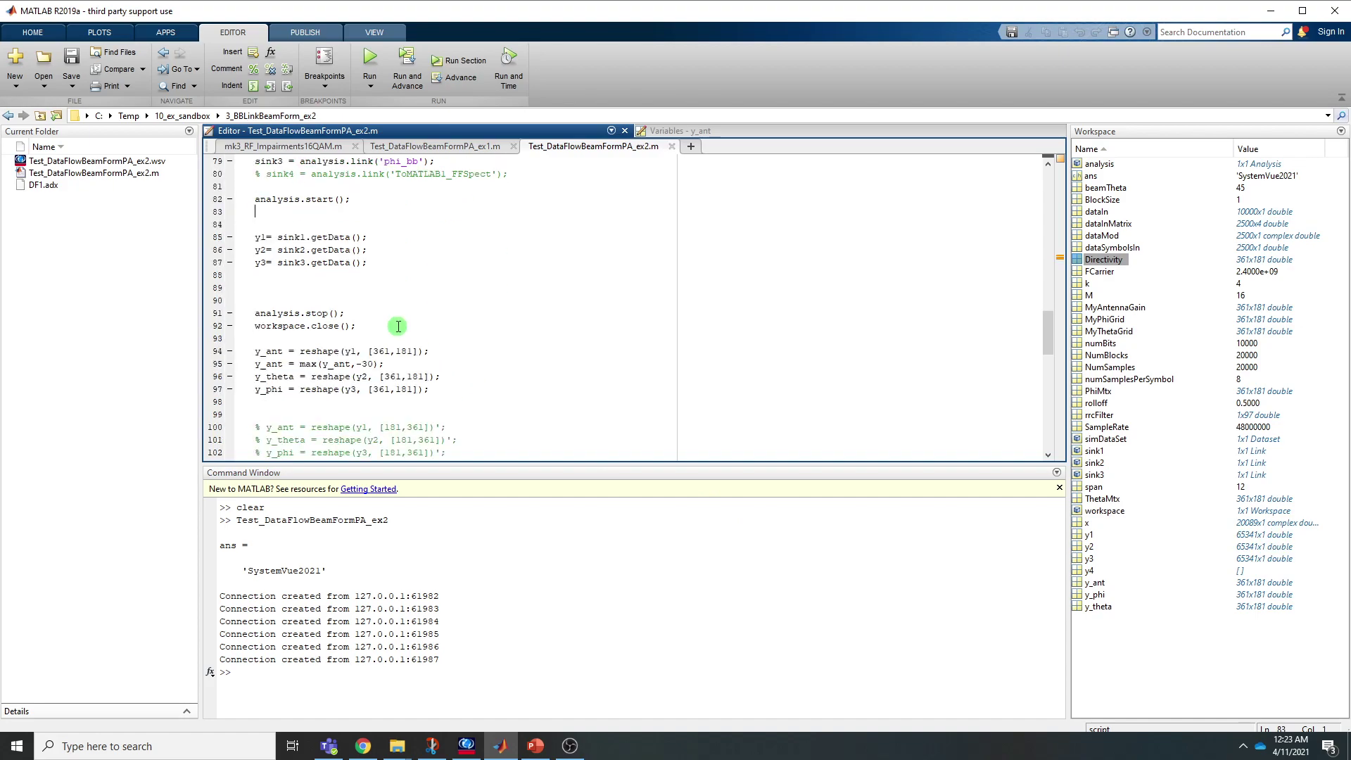
scroll(401, 329, "up", 4)
scroll(402, 329, "down", 1)
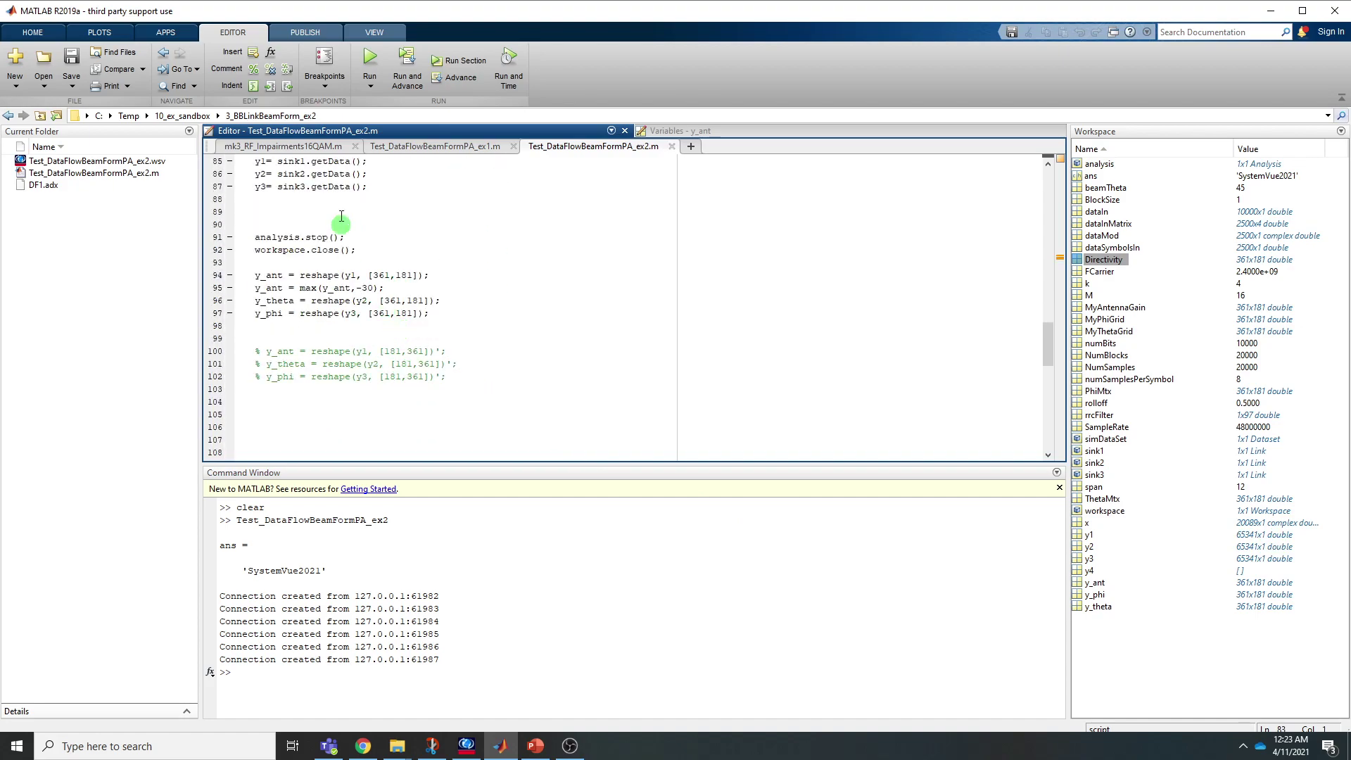
scroll(336, 301, "down", 1)
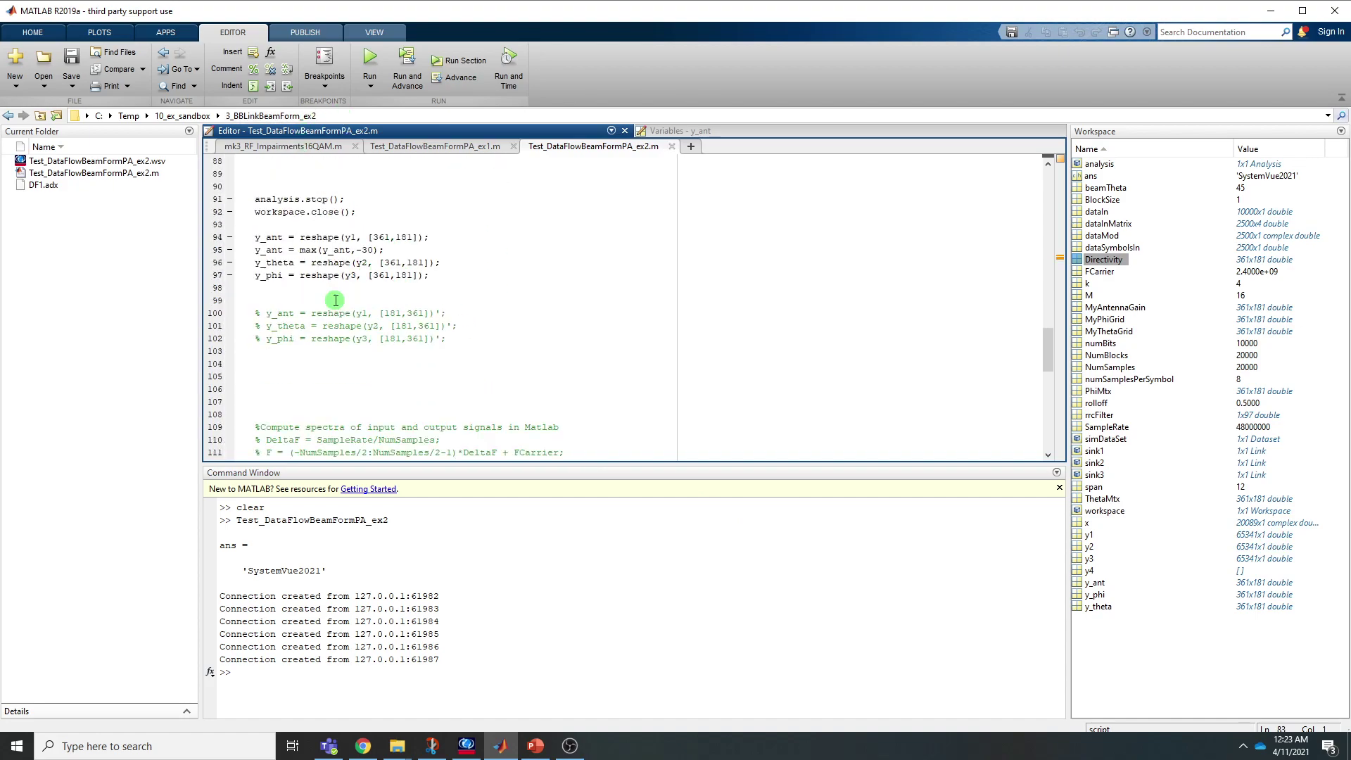
scroll(330, 289, "down", 14)
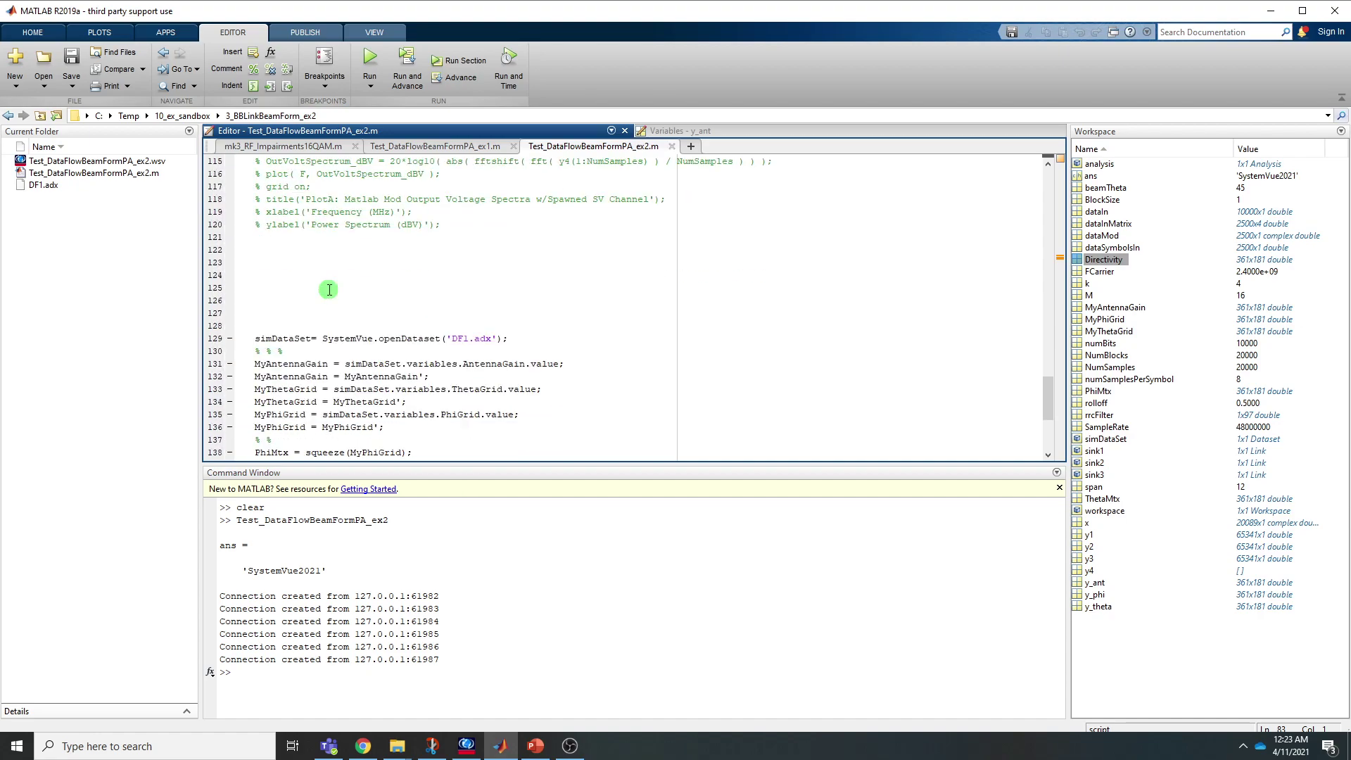
scroll(330, 290, "up", 14)
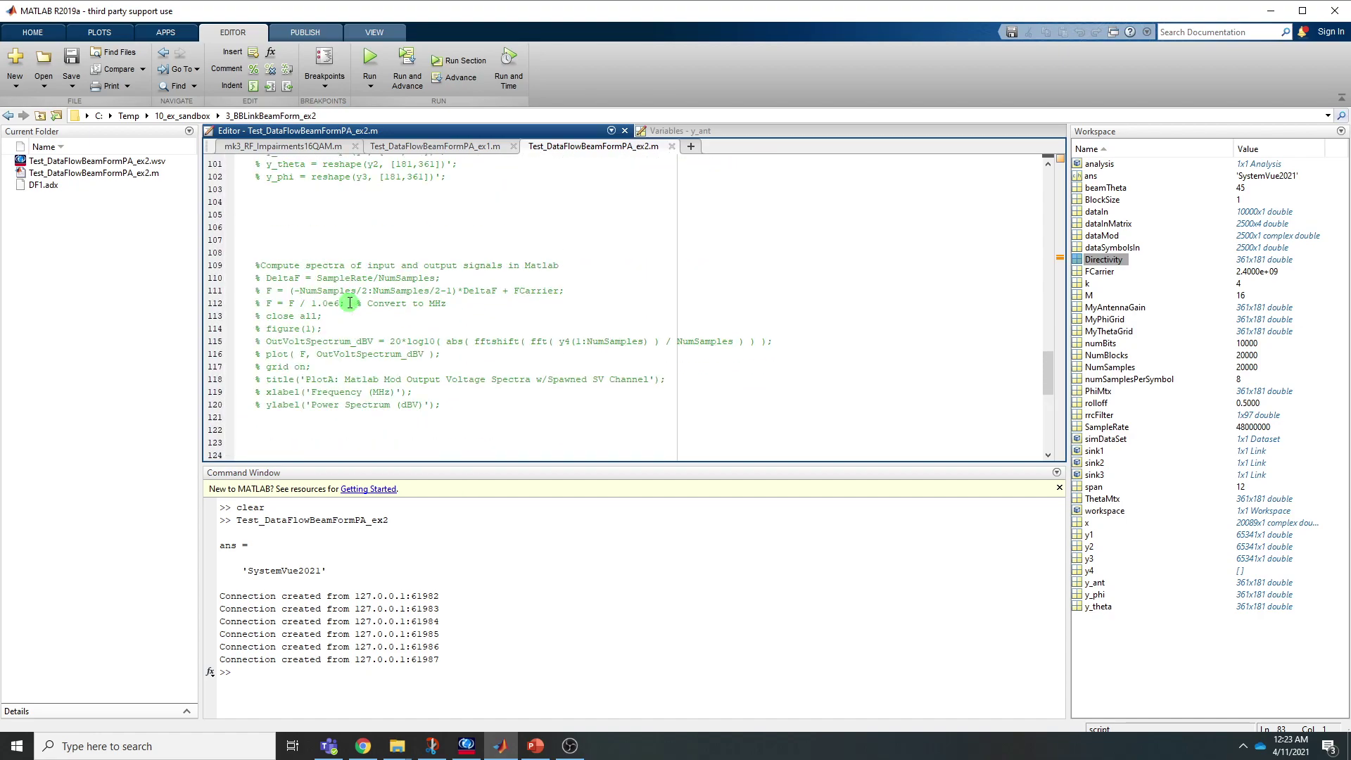
scroll(351, 304, "up", 2)
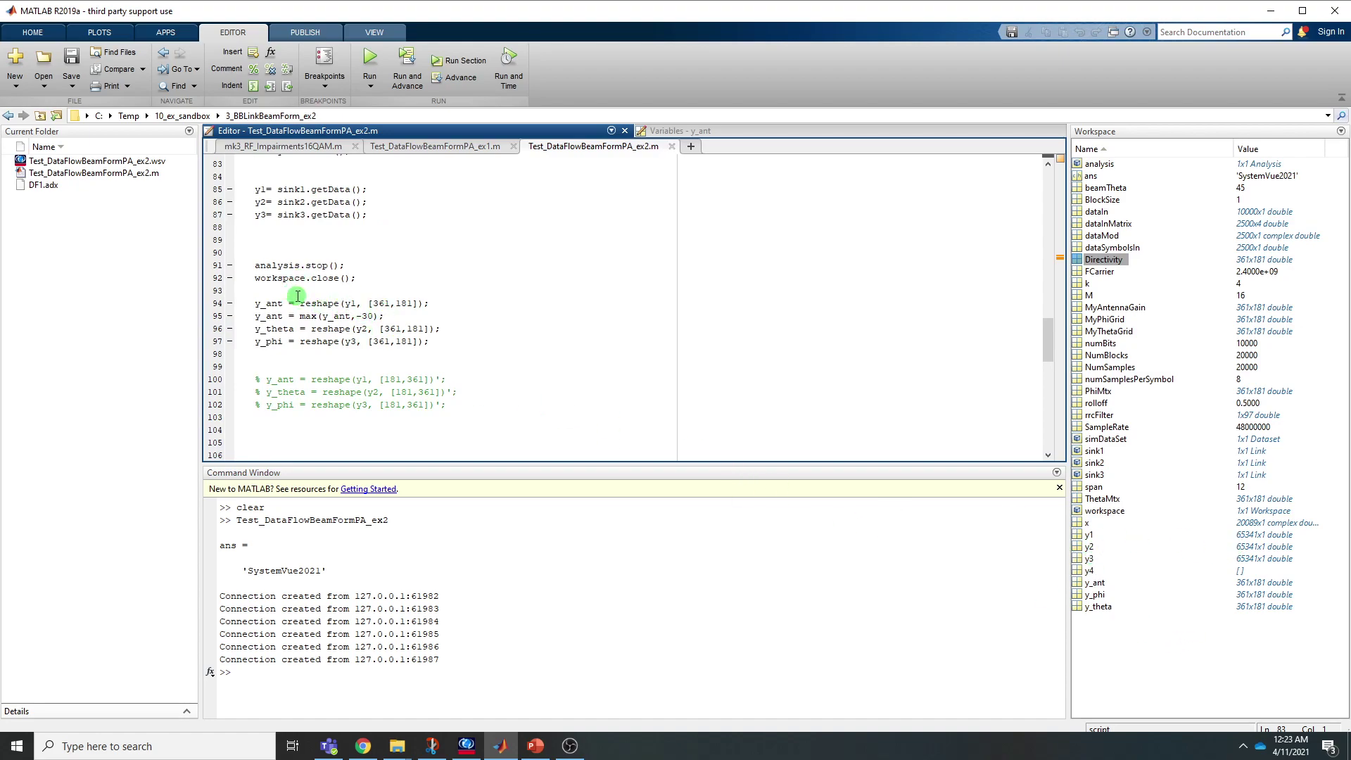
left_click_drag(298, 296, 354, 301)
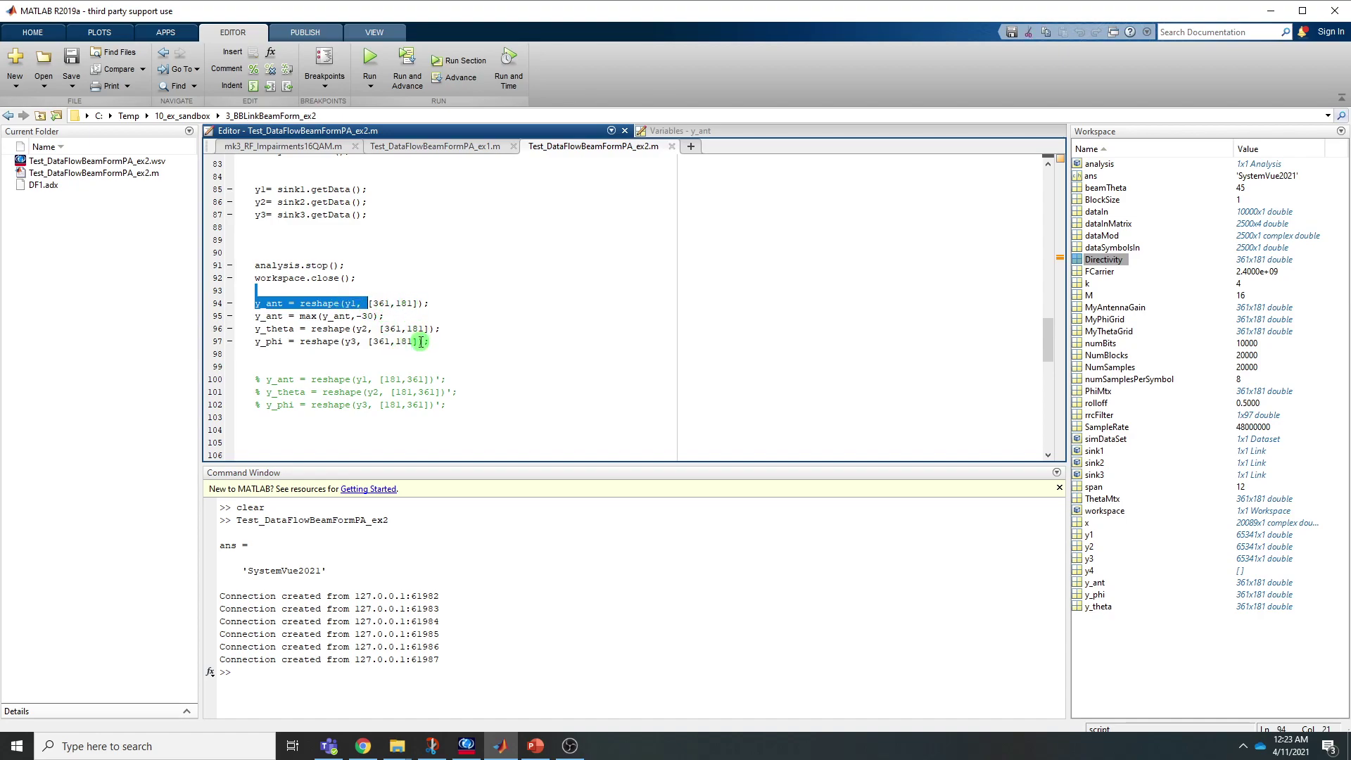
Examine the DF1.adx import code down to the Directivity line and check the antenna_bb link in SystemVue
scroll(417, 346, "down", 11)
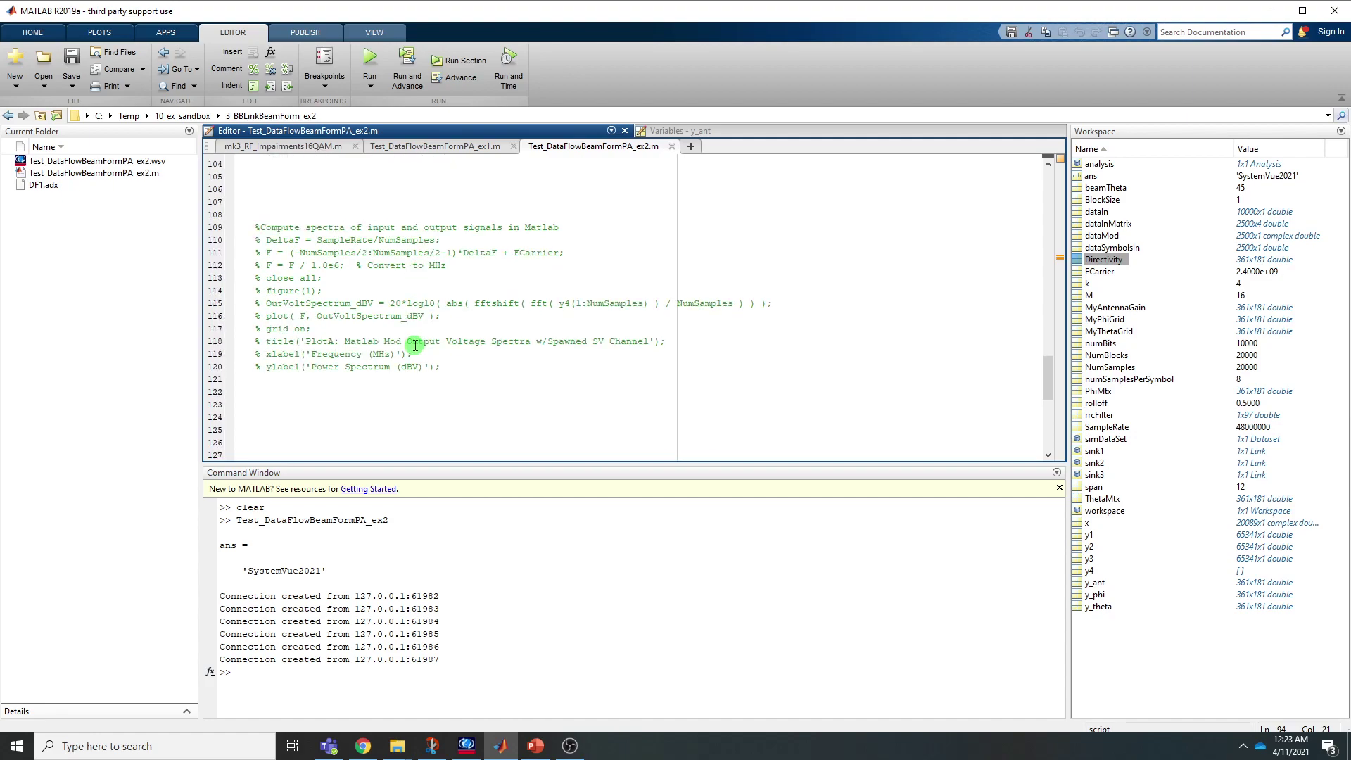
scroll(415, 345, "down", 2)
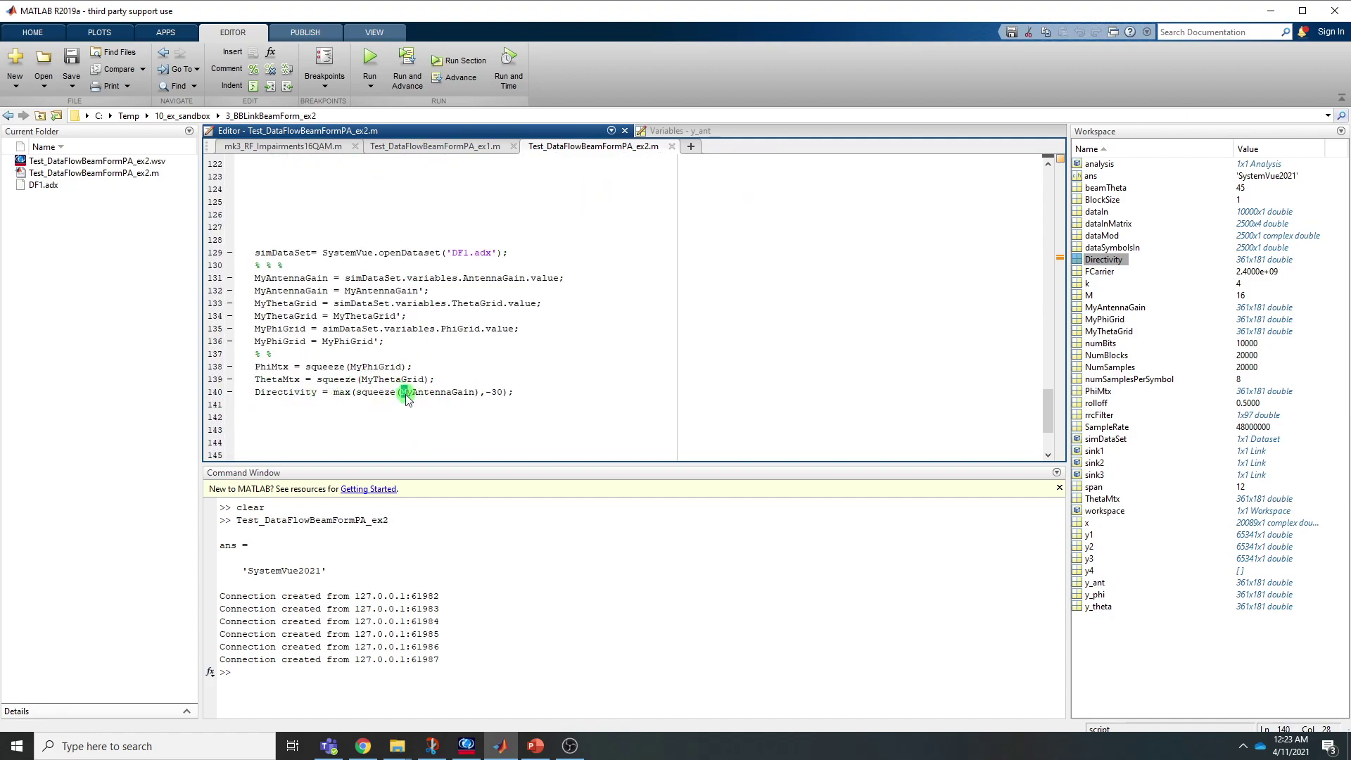
left_click(467, 732)
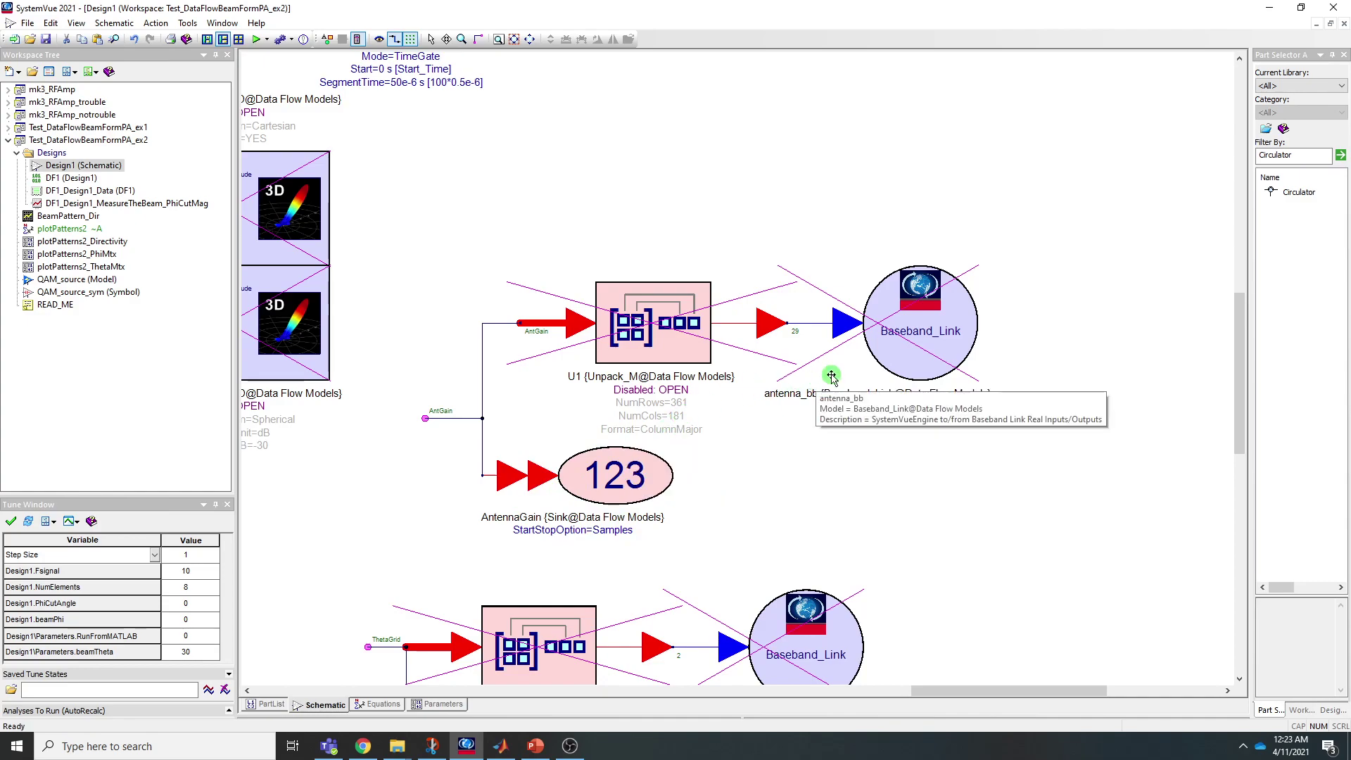
left_click(1269, 9)
Return to MATLAB and compare the y_ant reshape and max lines with the Directivity line that uses MyAntennaGain
scroll(343, 309, "up", 8)
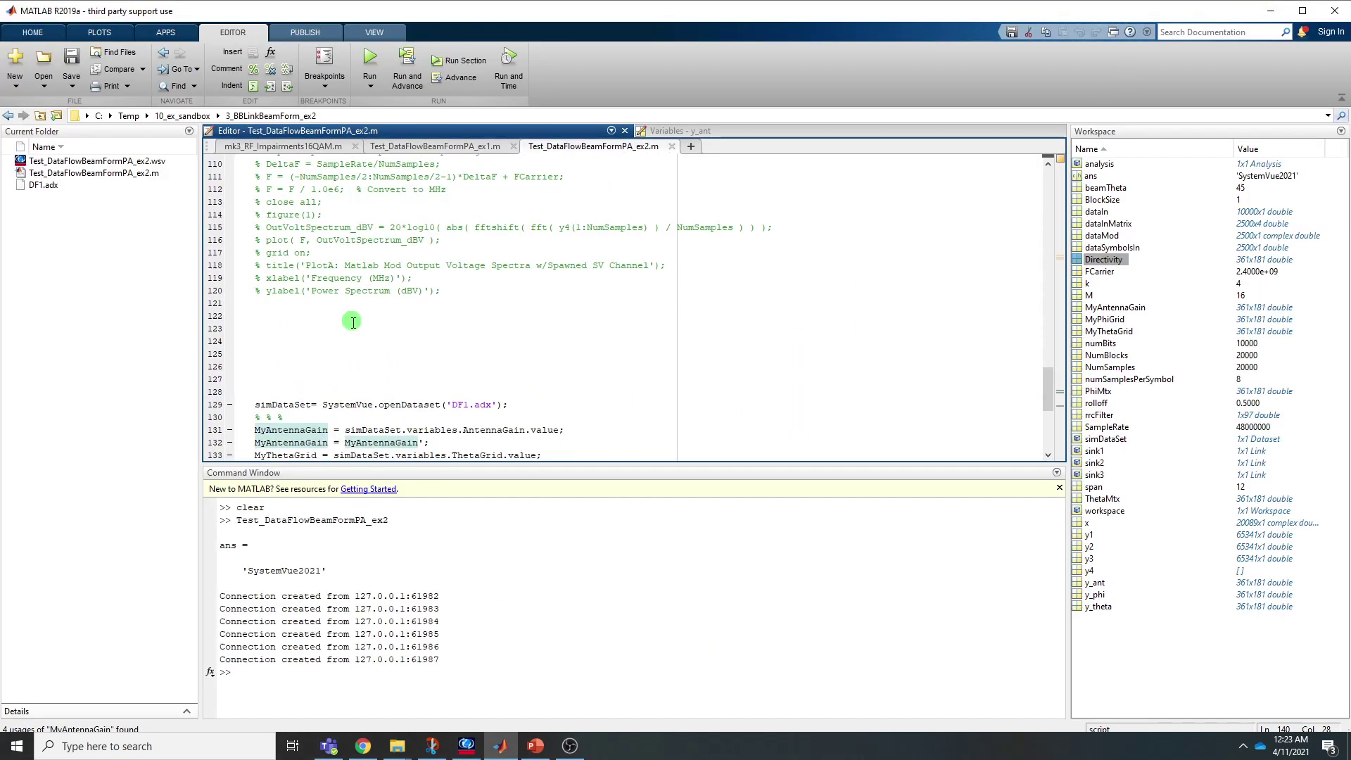
scroll(343, 309, "up", 3)
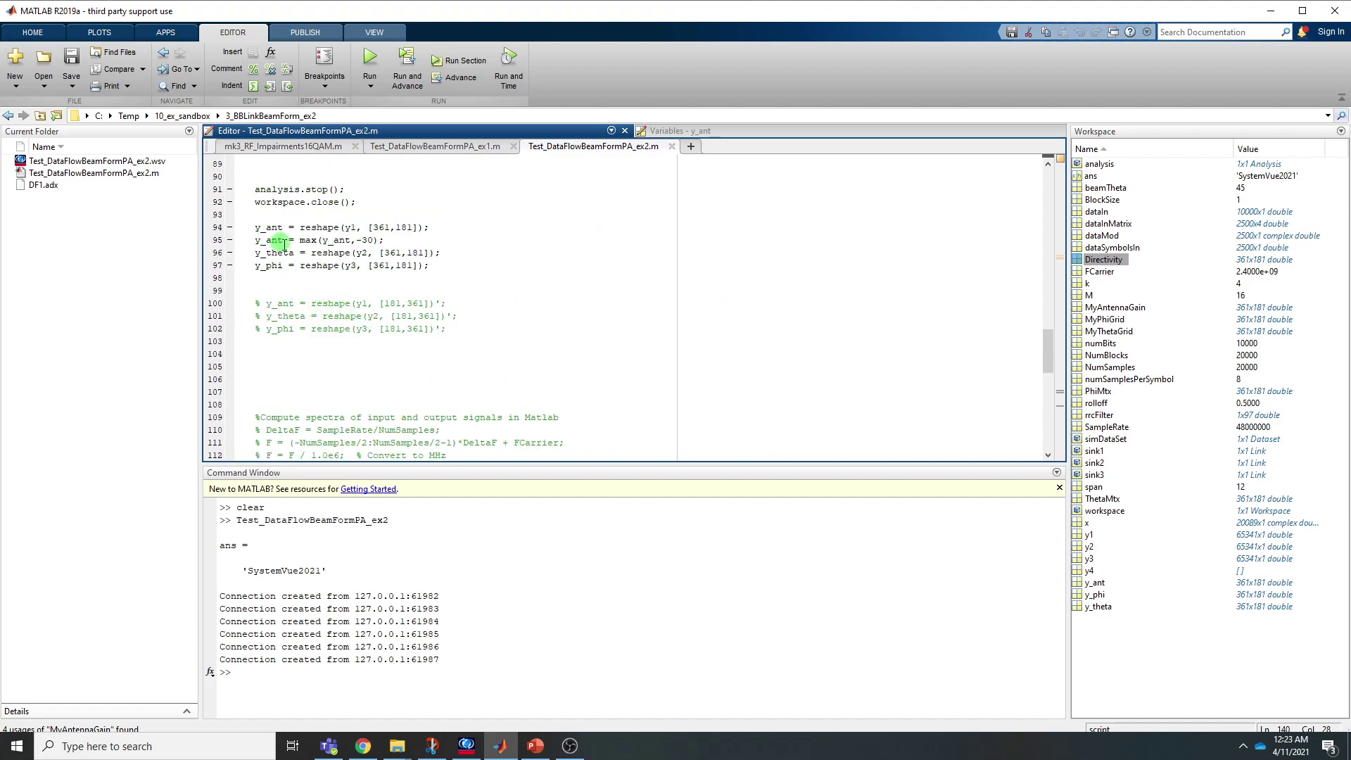
scroll(310, 274, "up", 3)
scroll(319, 343, "down", 2)
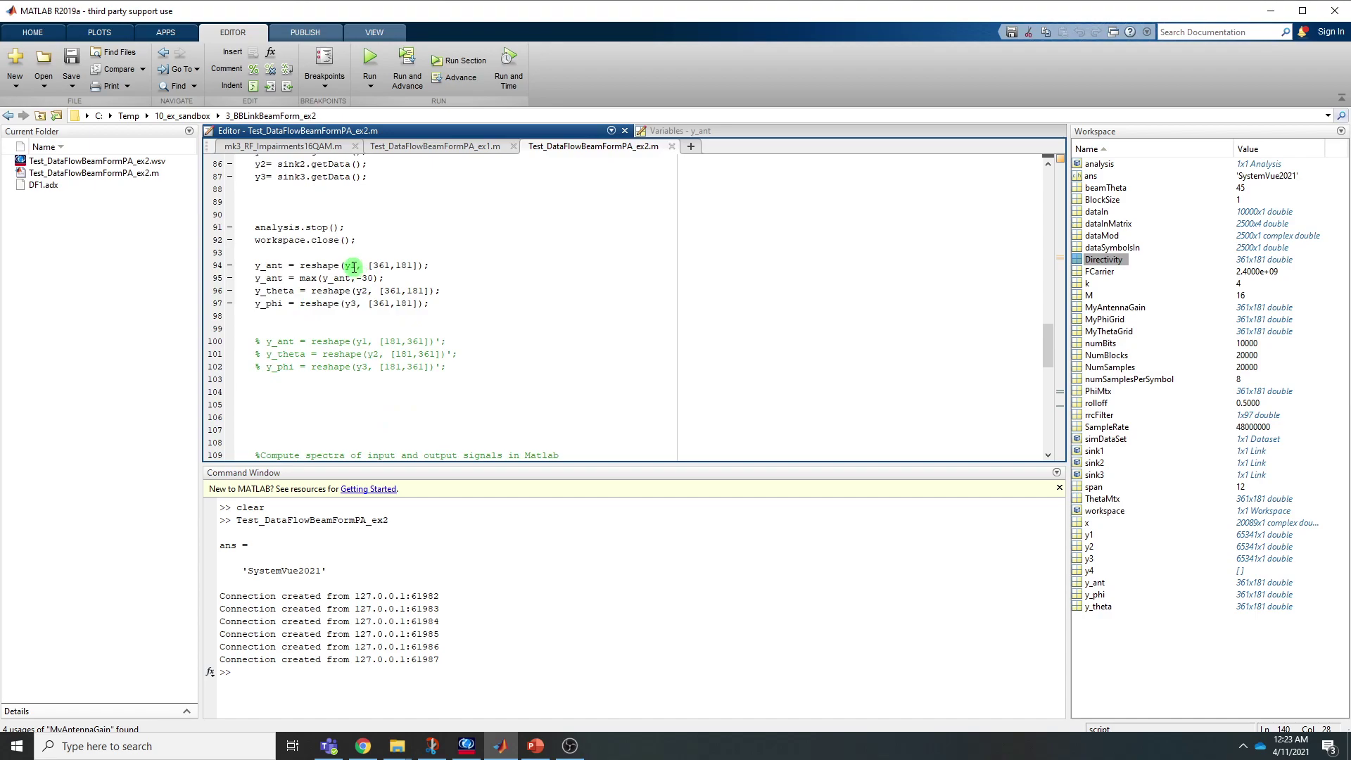
left_click(280, 265)
scroll(331, 356, "down", 8)
scroll(346, 364, "down", 4)
left_click_drag(413, 393, 476, 392)
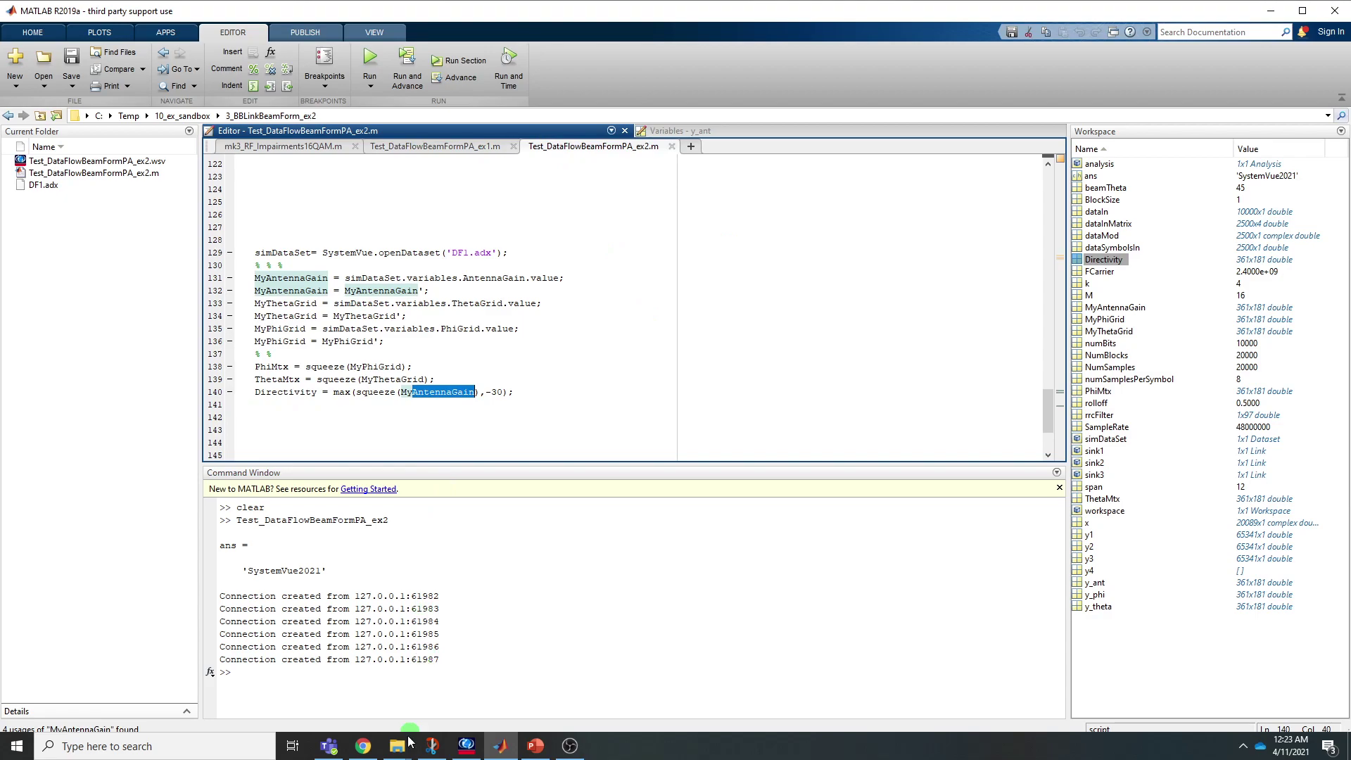
Switch to the Keysight Knowledge Center article in Chrome and review the abstract's DF1.adx import code and the example file downloads
left_click(363, 746)
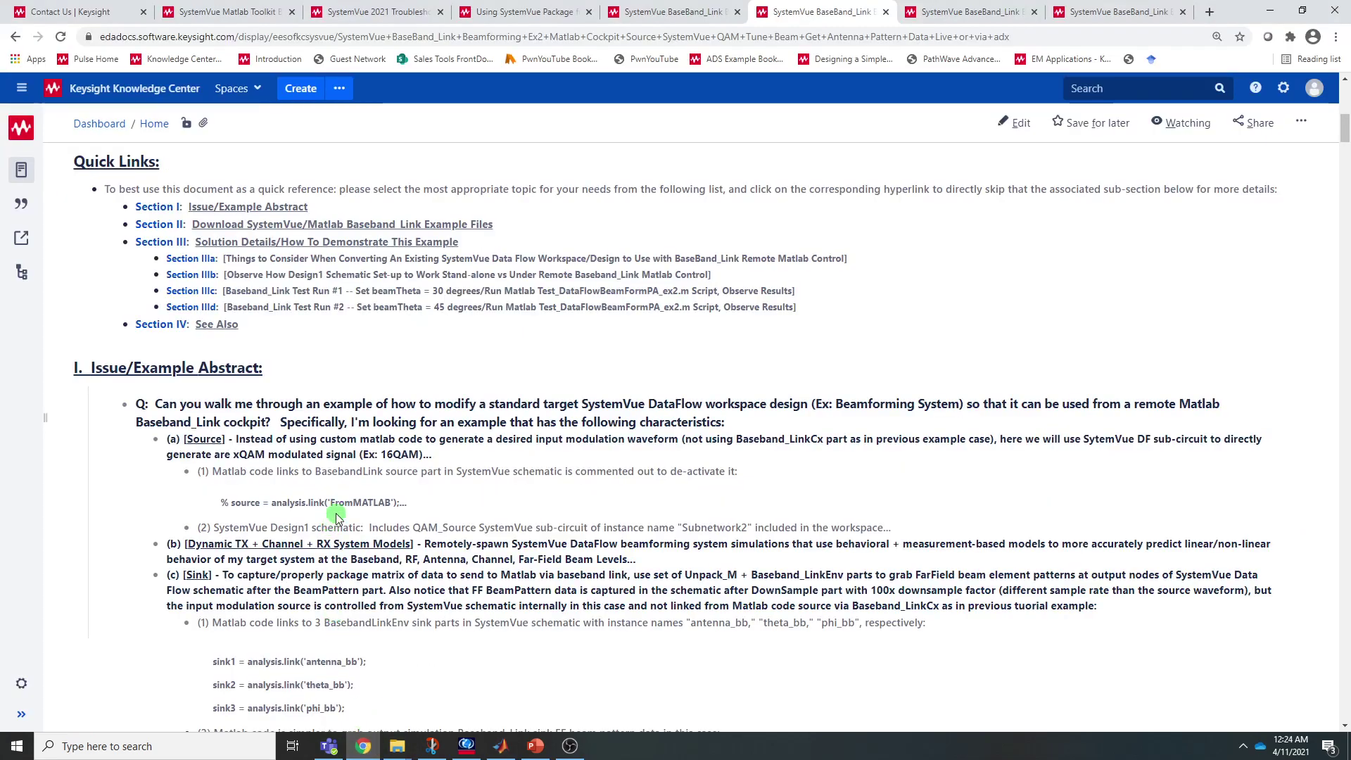
scroll(336, 517, "down", 2)
scroll(337, 517, "down", 10)
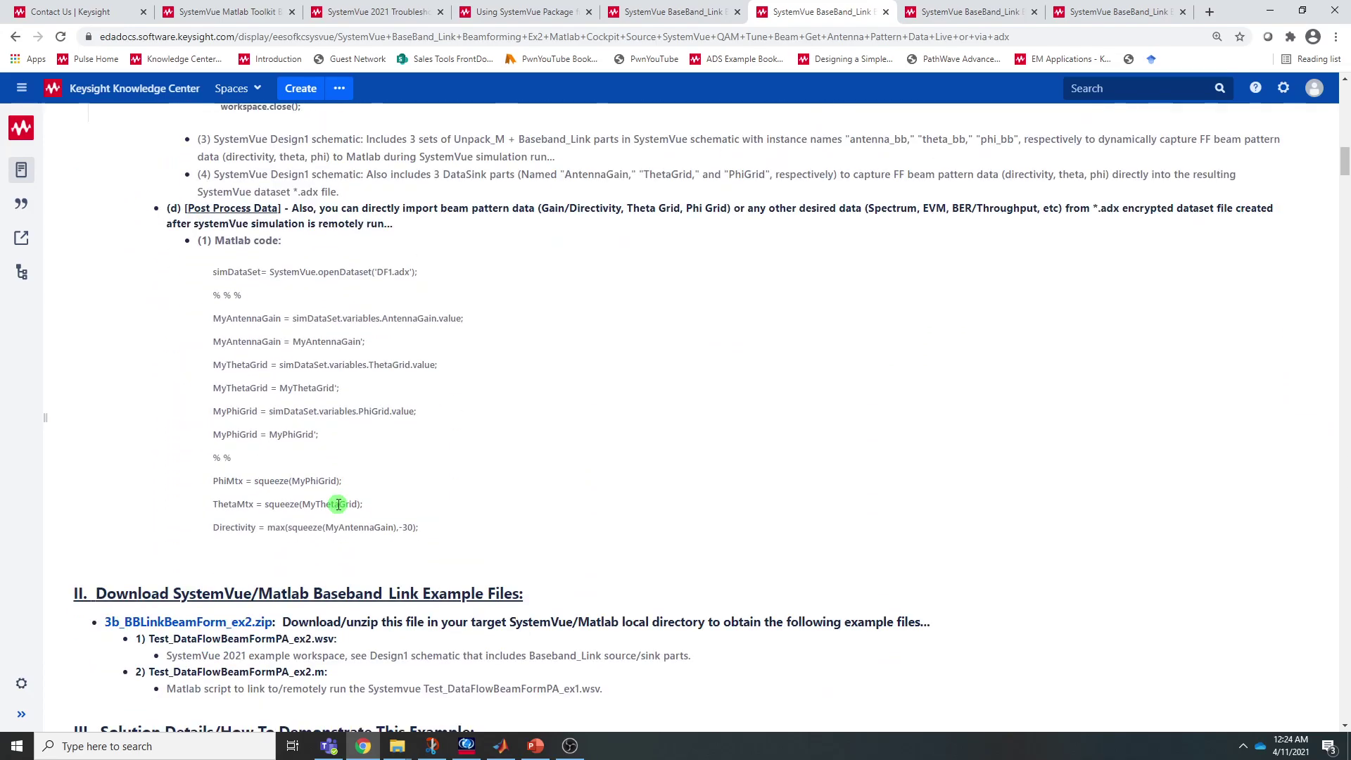
scroll(340, 501, "up", 7)
scroll(386, 604, "down", 20)
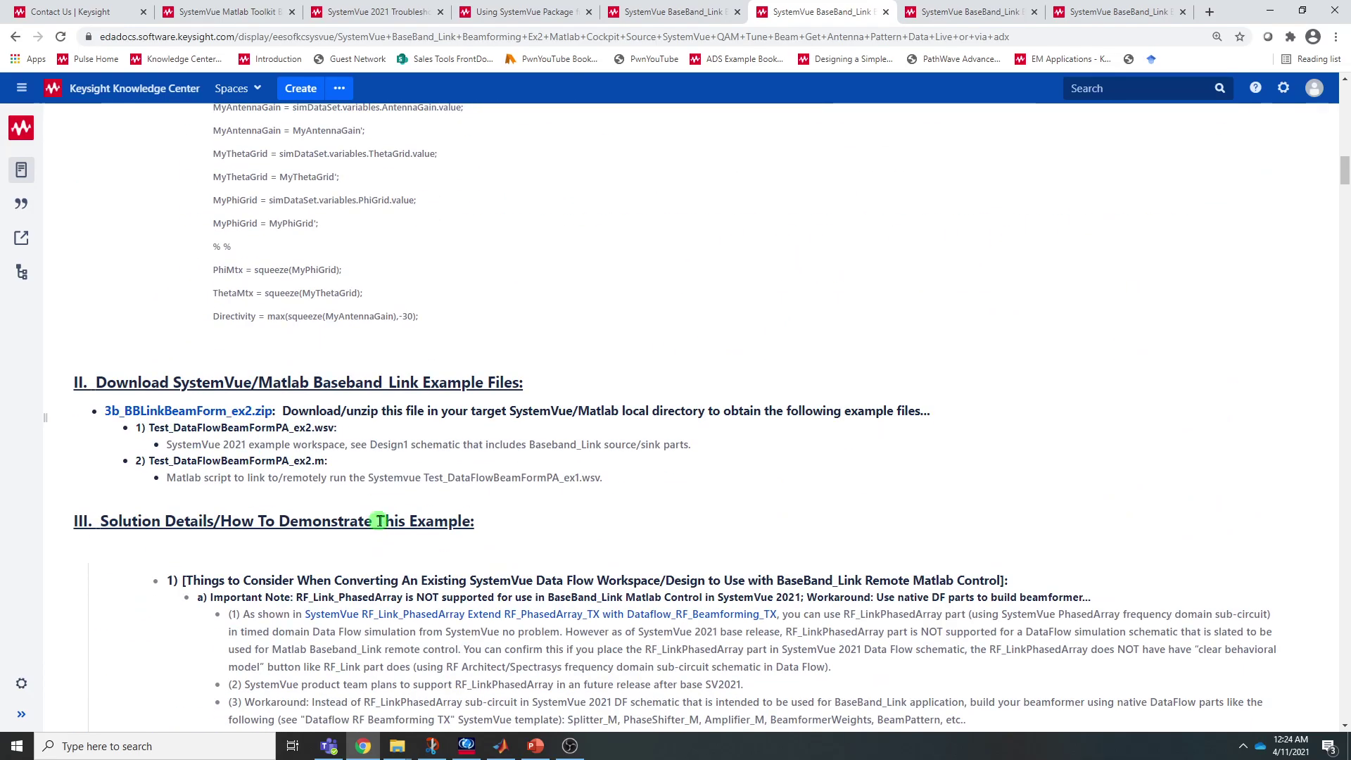
Skim the article's solution details down to section 3, Baseband_Link Test Run #1 with beamTheta = 30 degrees
scroll(381, 519, "down", 20)
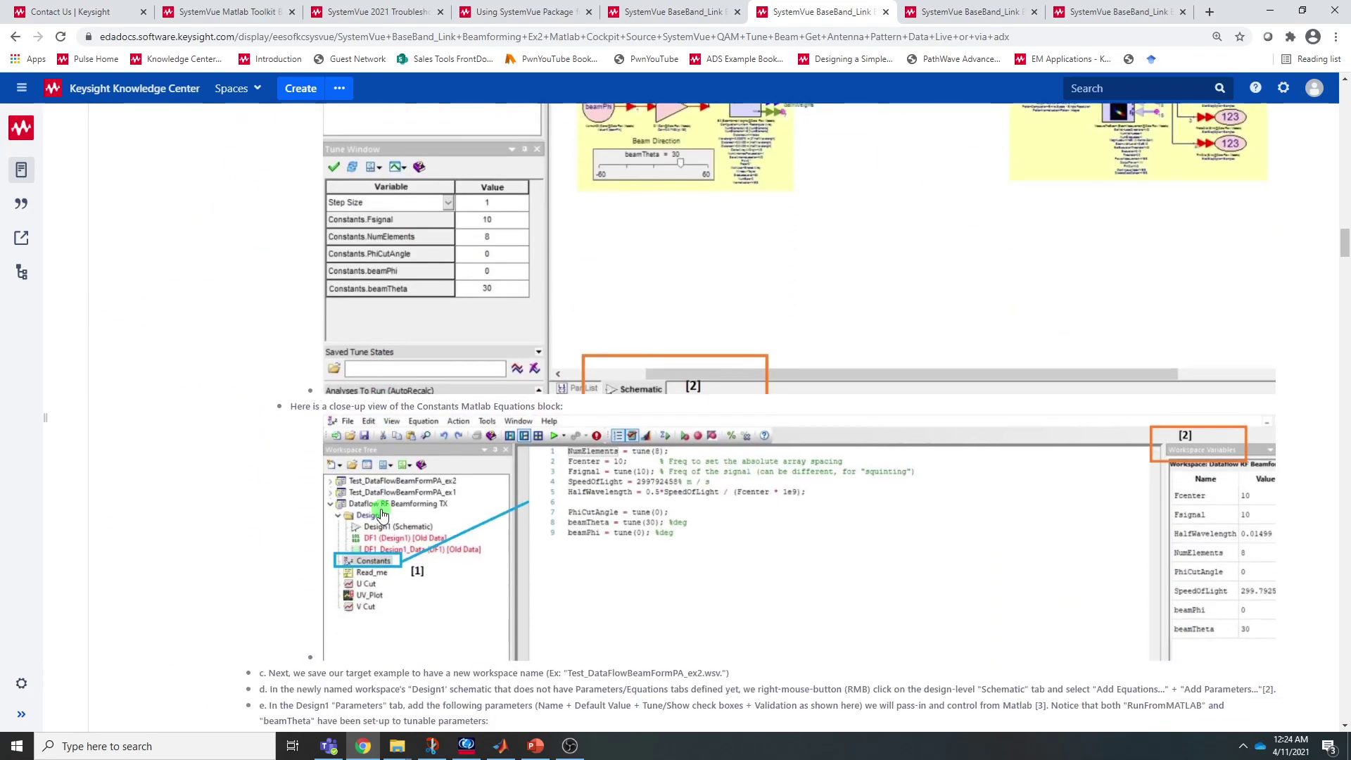
scroll(381, 501, "down", 10)
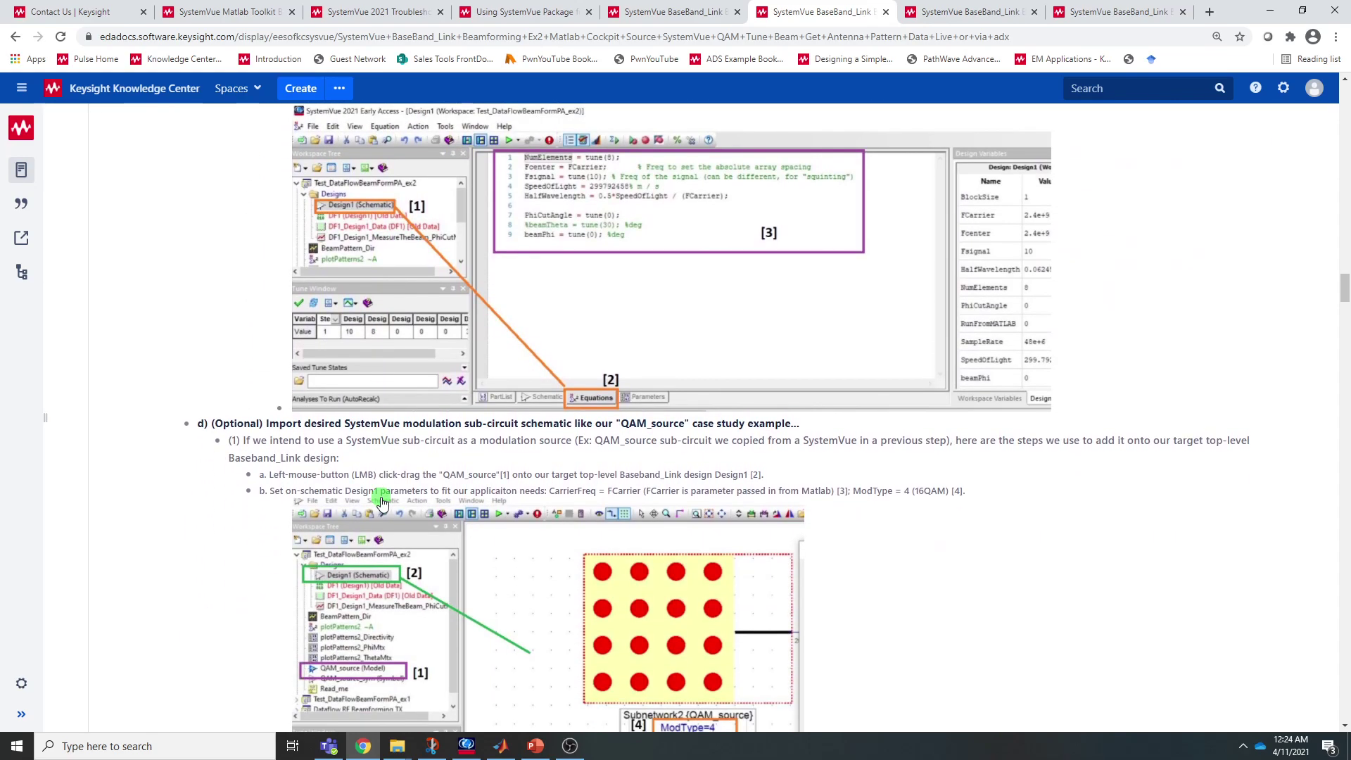
scroll(384, 491, "down", 7)
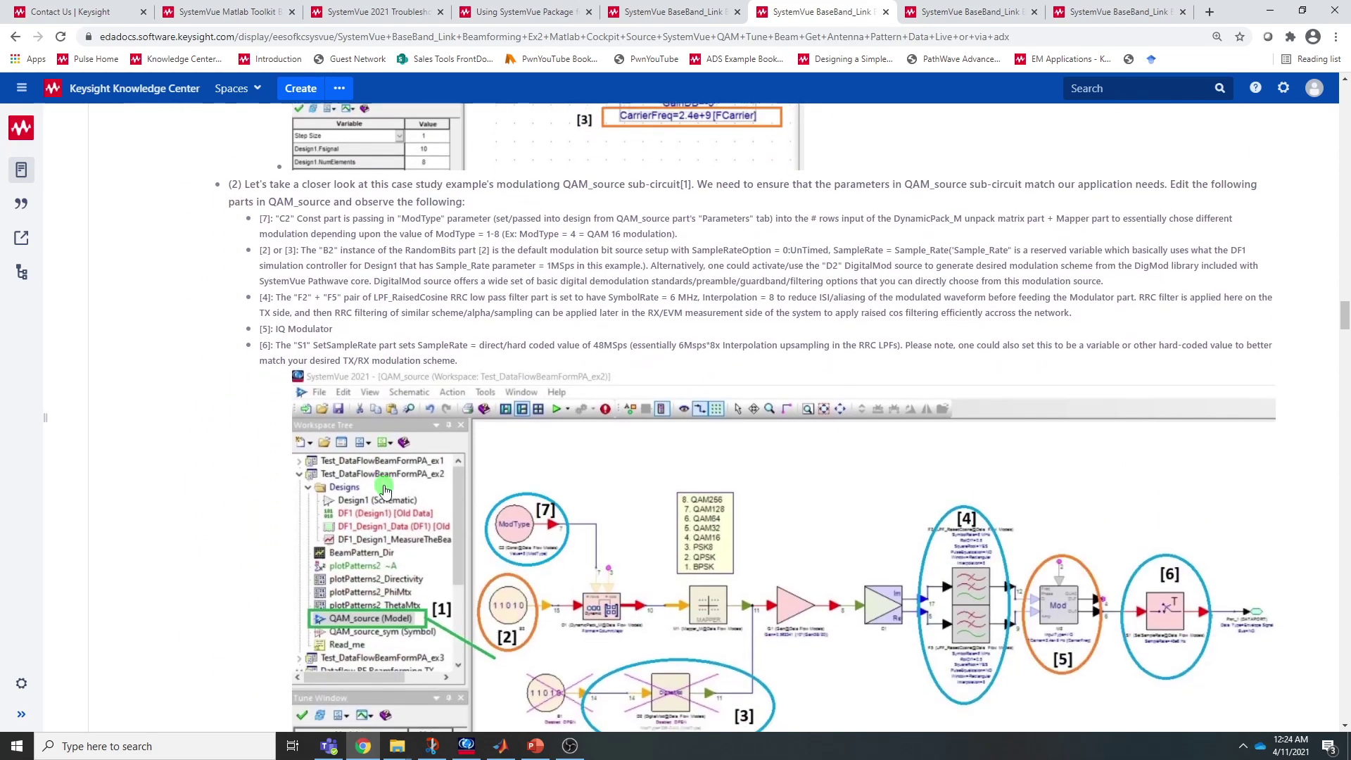
scroll(390, 475, "down", 18)
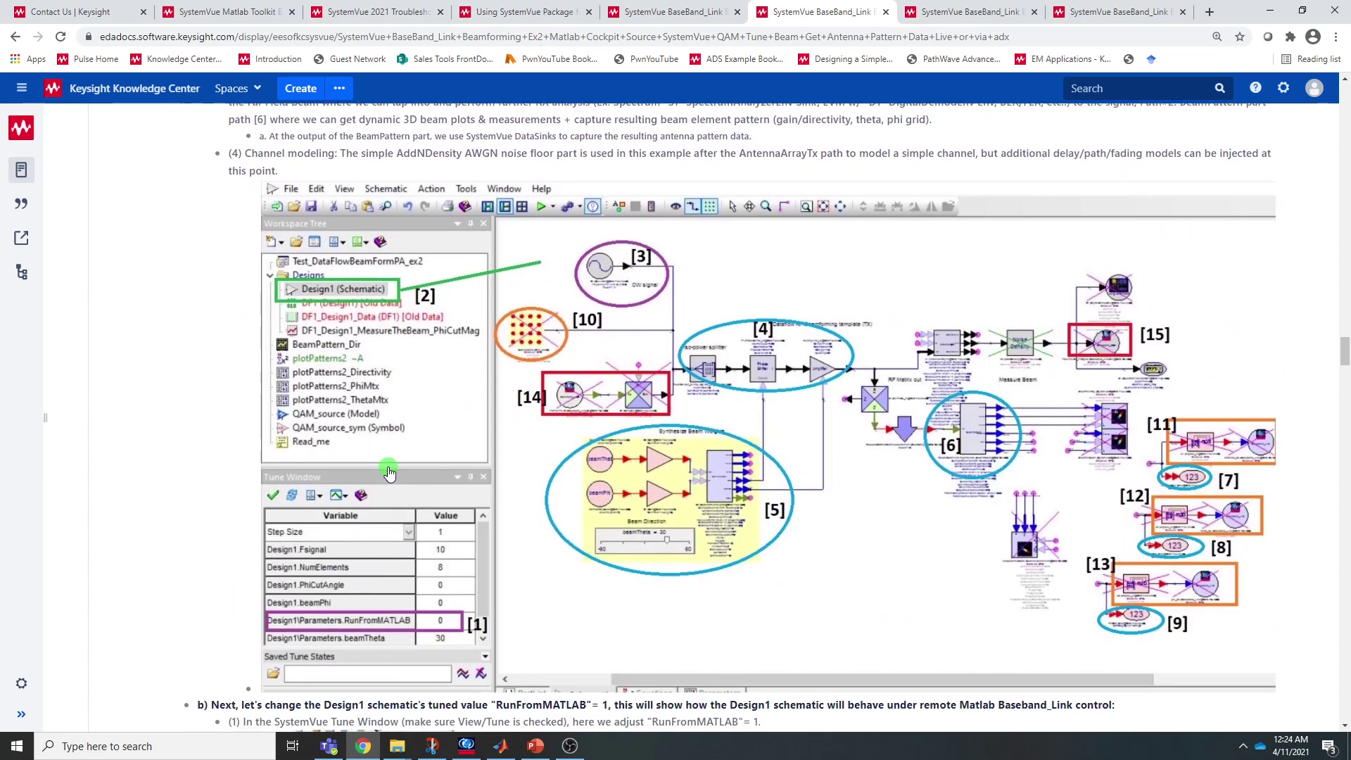
scroll(389, 470, "down", 20)
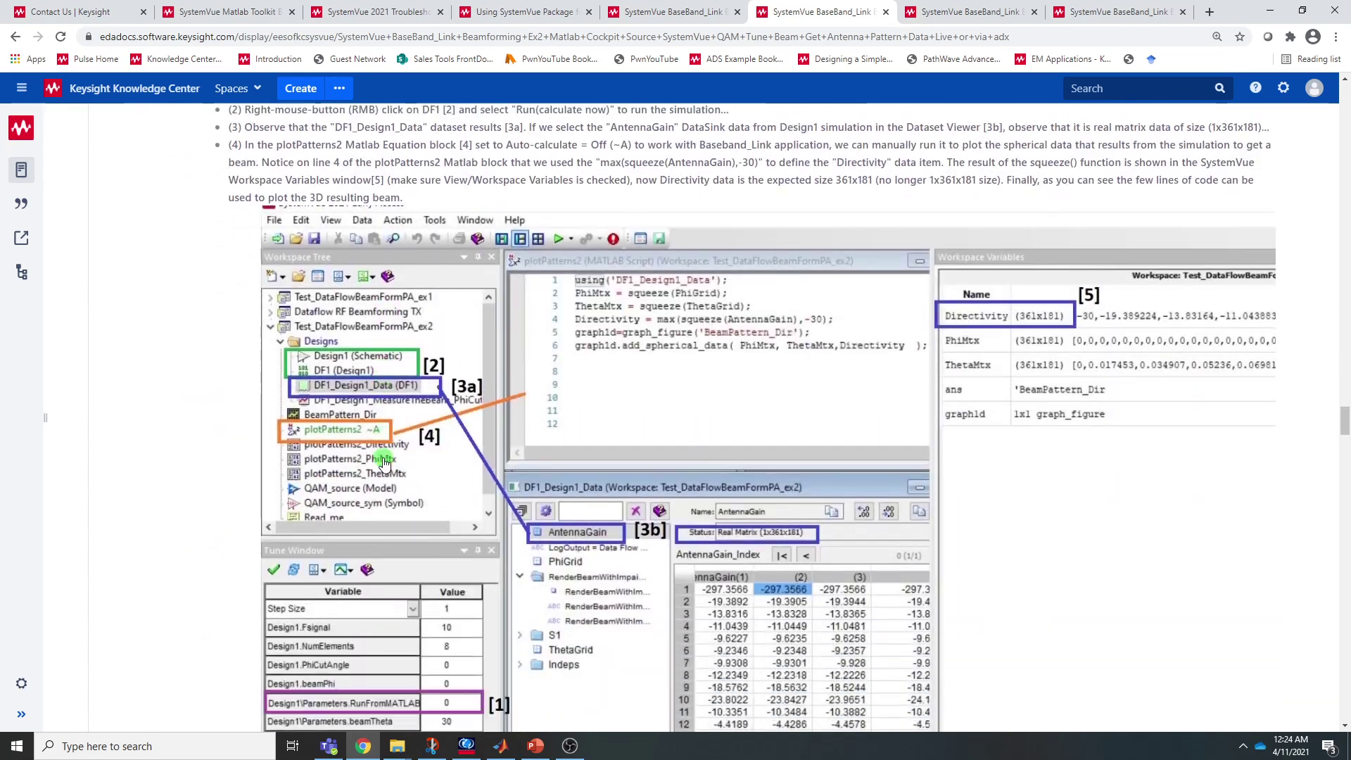
scroll(384, 462, "down", 13)
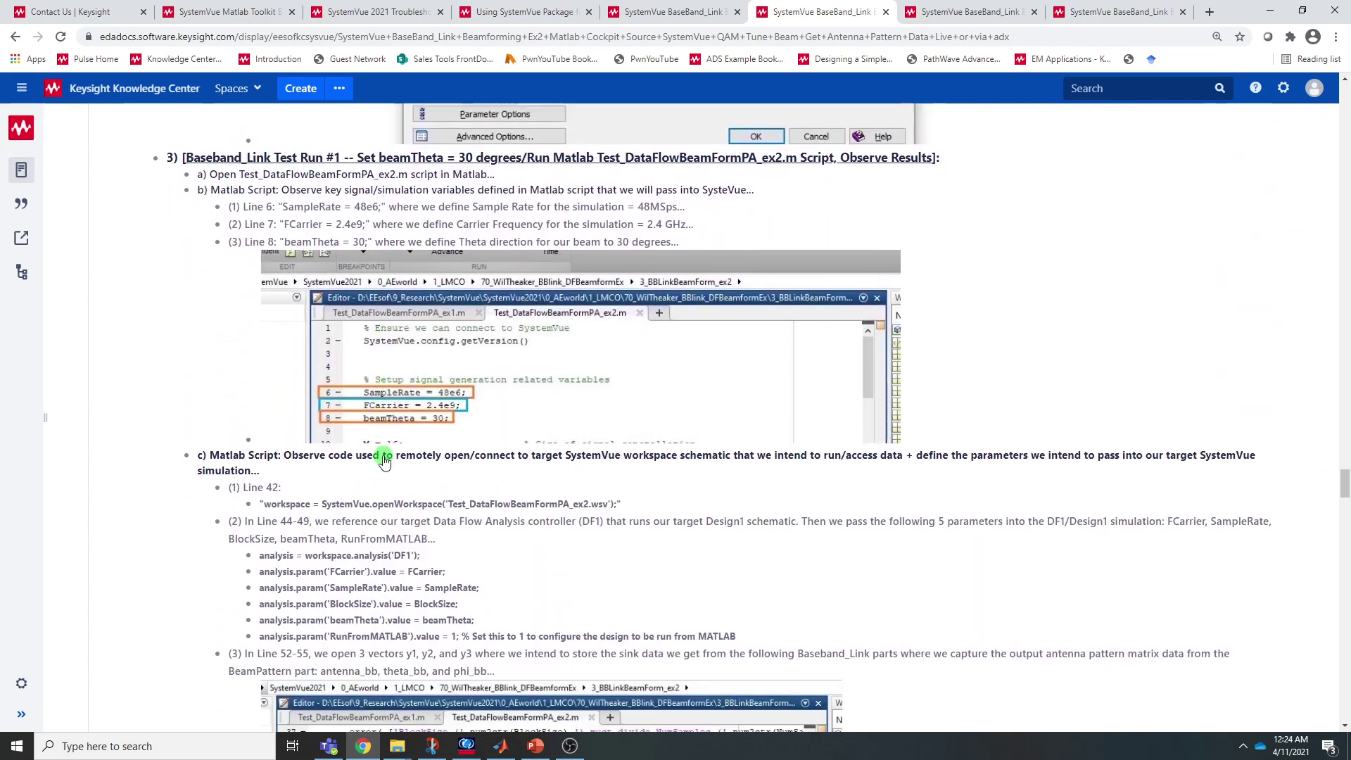
scroll(384, 461, "down", 3)
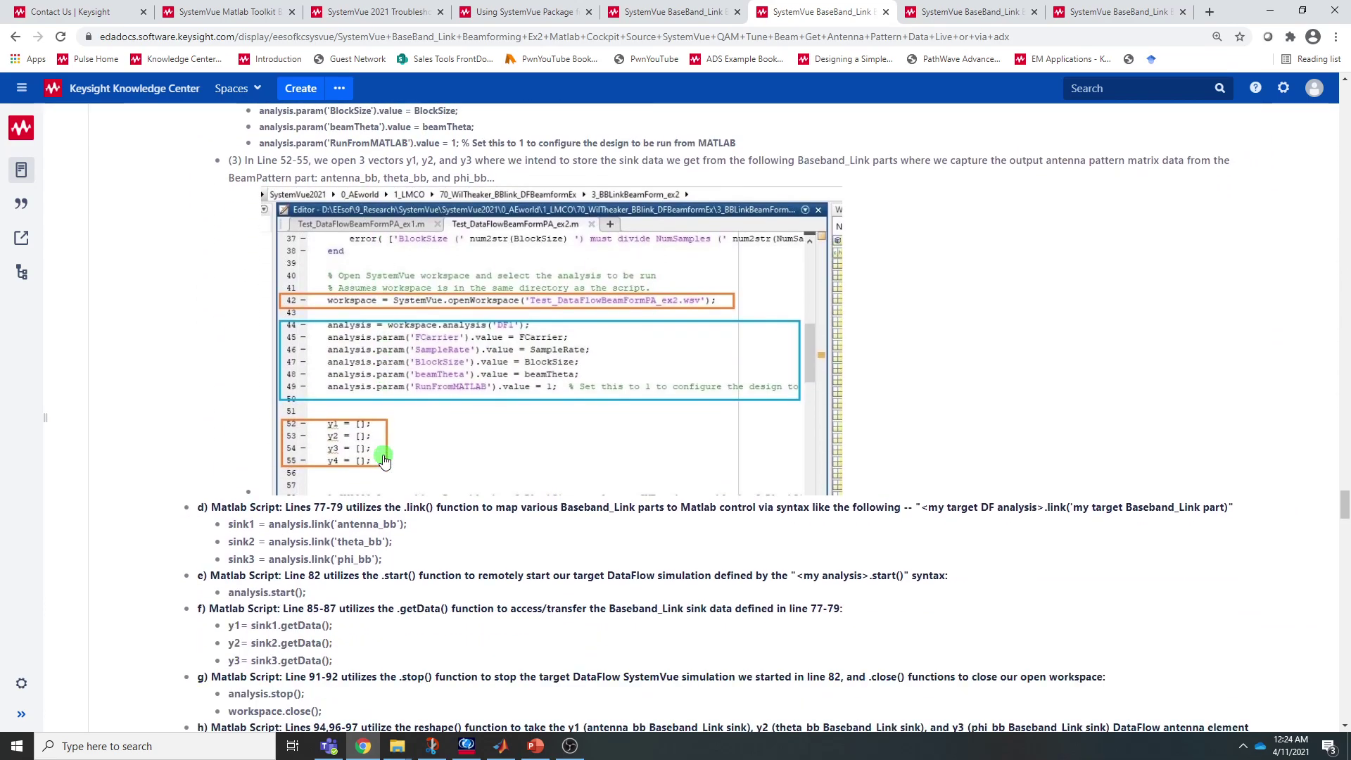
scroll(385, 462, "up", 11)
scroll(385, 462, "down", 1)
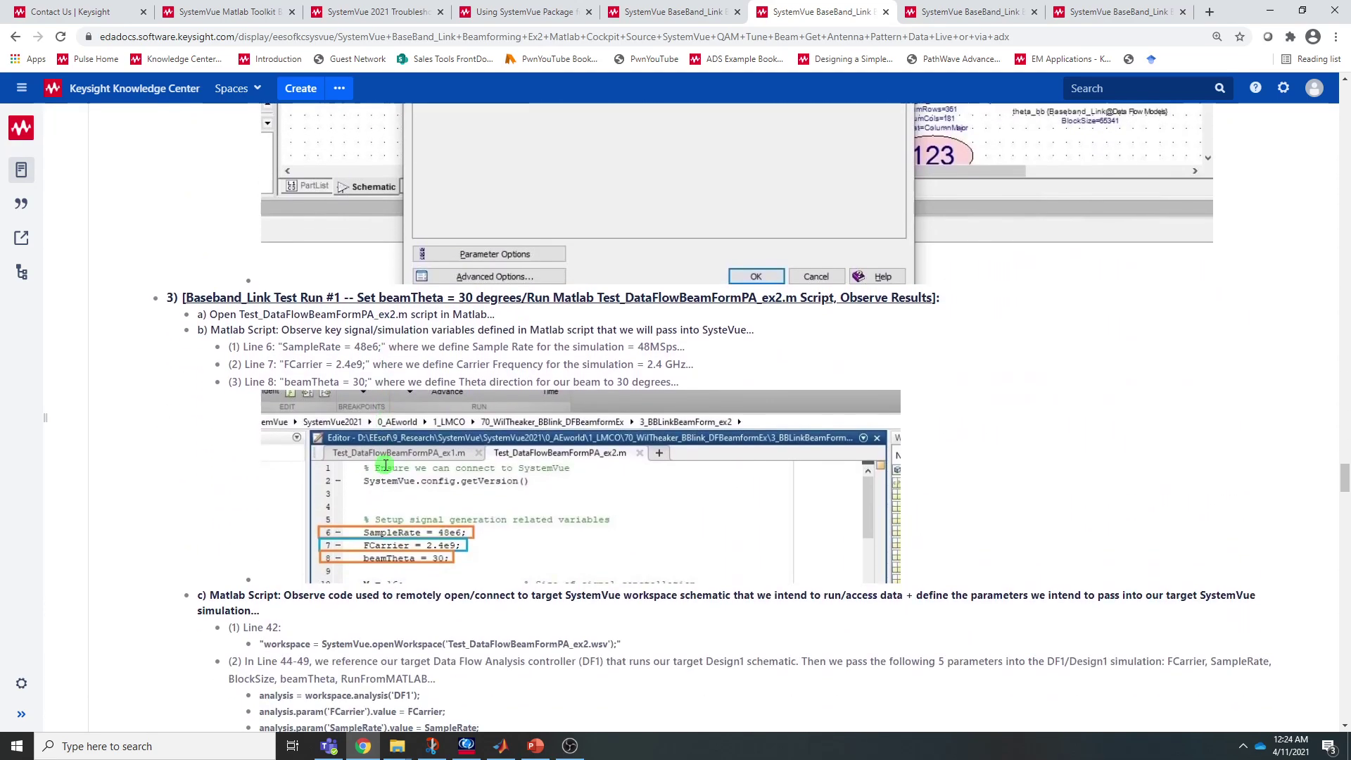
Switch to MATLAB and review Test_DataFlowBeamFormPA_ex2.m from its signal variables to the openWorkspace and analysis.param lines
left_click(372, 748)
left_click(500, 746)
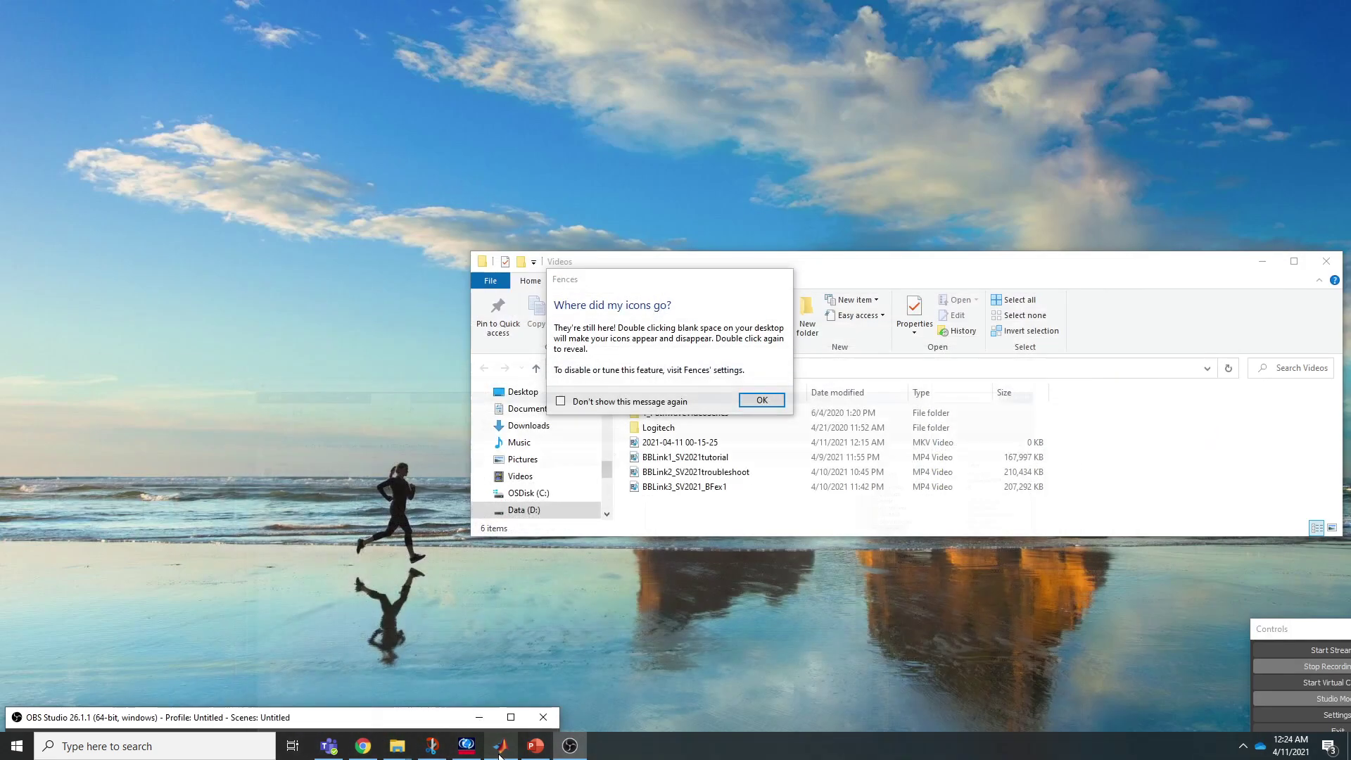
left_click(501, 745)
scroll(341, 324, "up", 6)
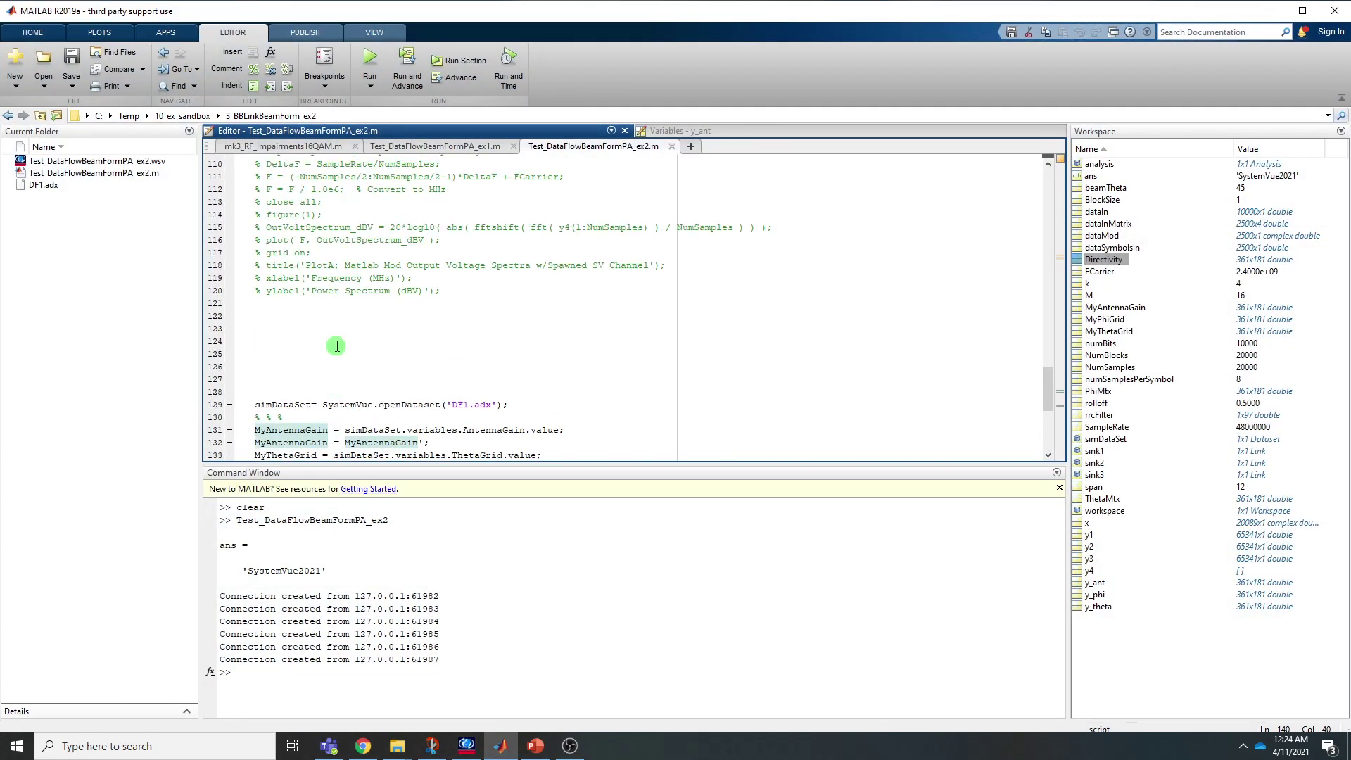
scroll(341, 313, "up", 20)
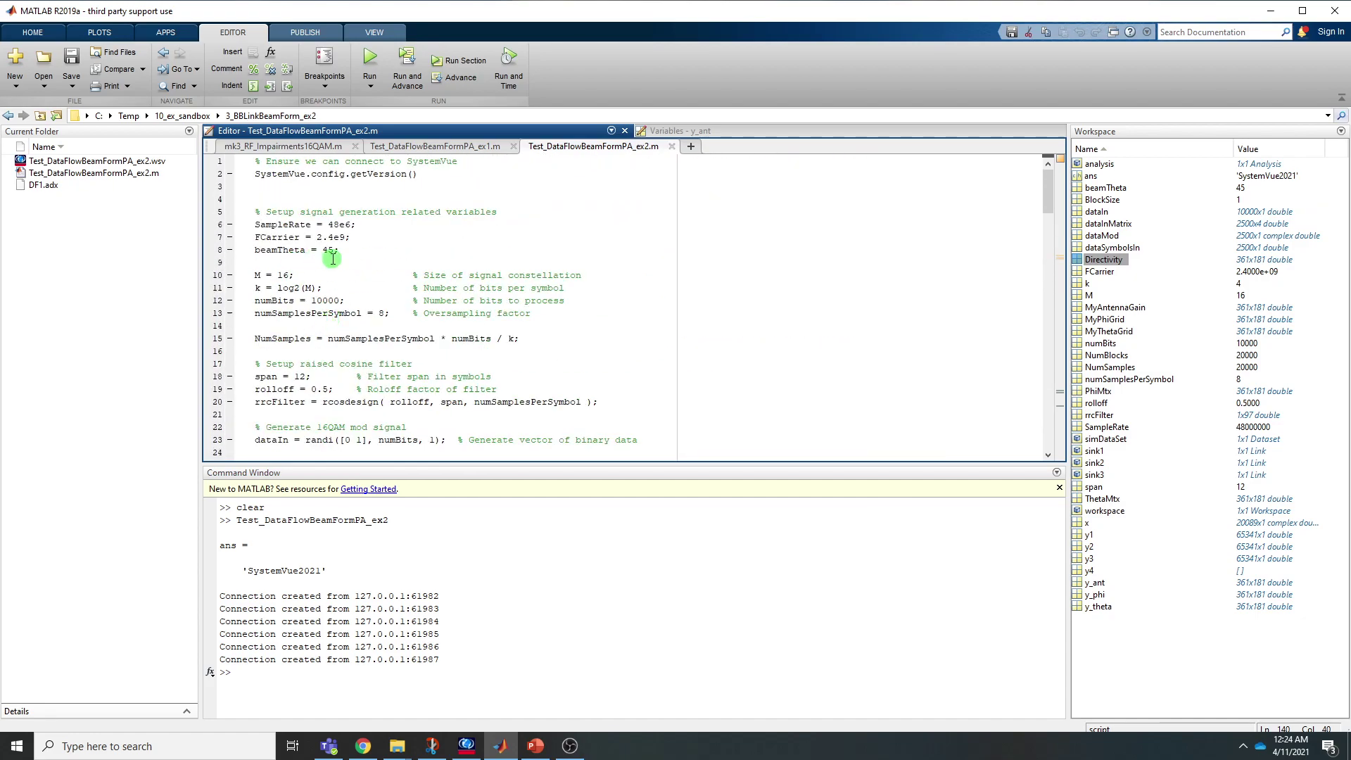
scroll(329, 252, "down", 3)
scroll(324, 236, "down", 2)
scroll(328, 242, "up", 5)
scroll(358, 282, "down", 11)
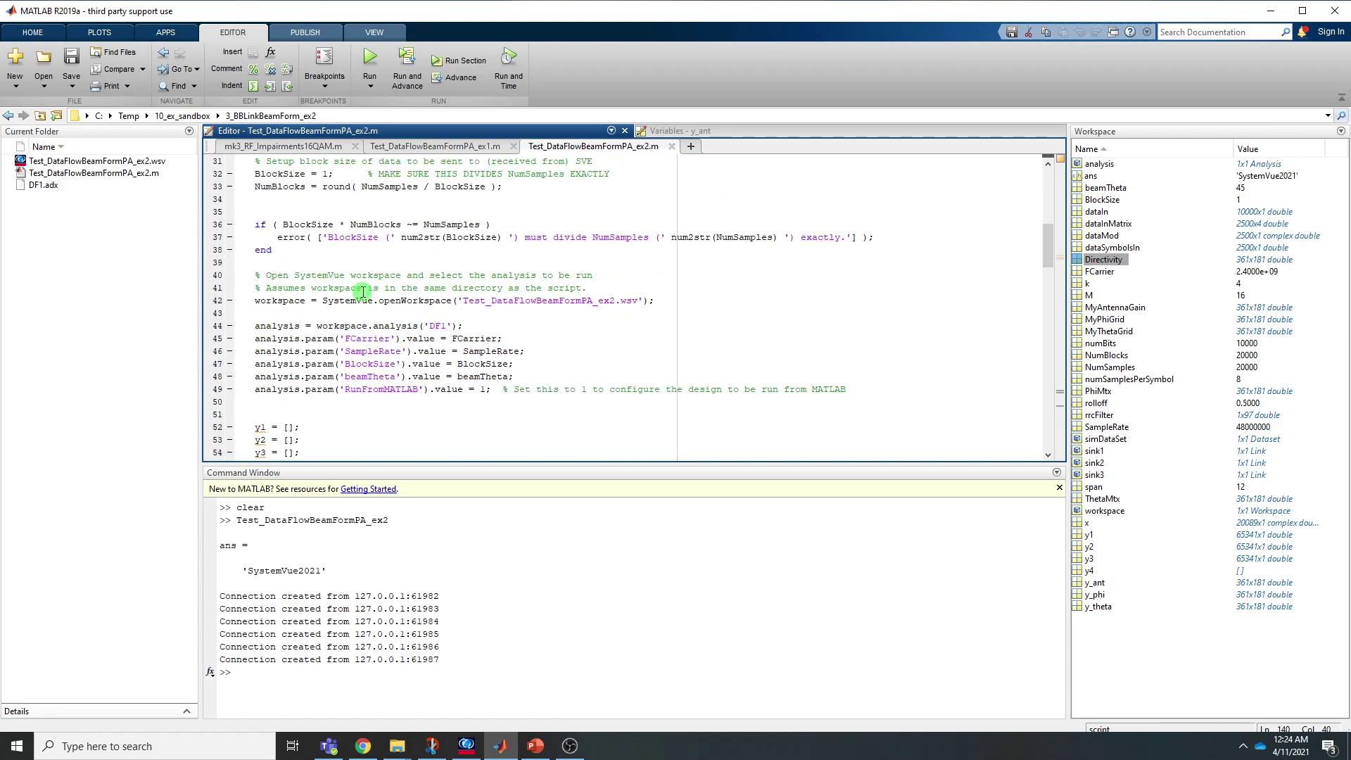
Return to the article in Chrome and read how lines 42-55 open the workspace, pass the DF1 parameters and define y1 to y4
left_click(363, 746)
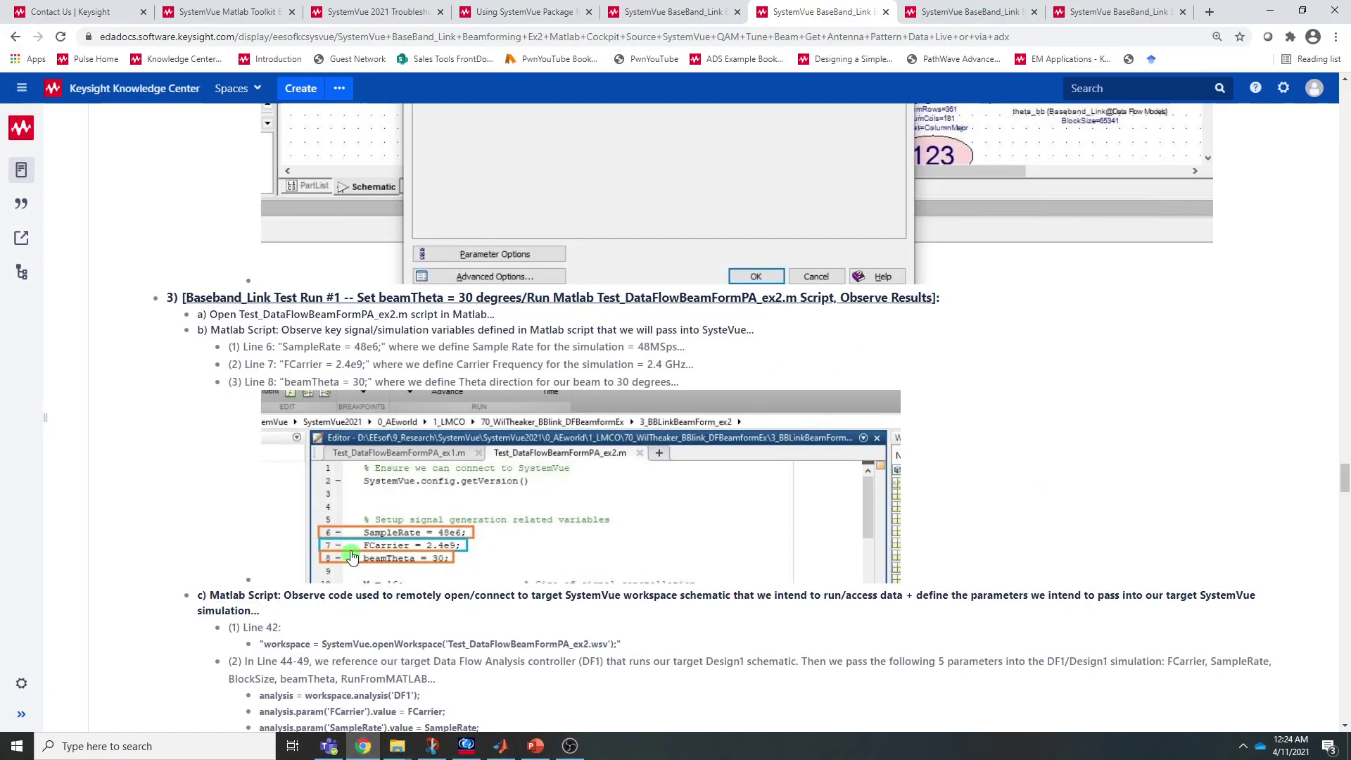
scroll(450, 331, "down", 2)
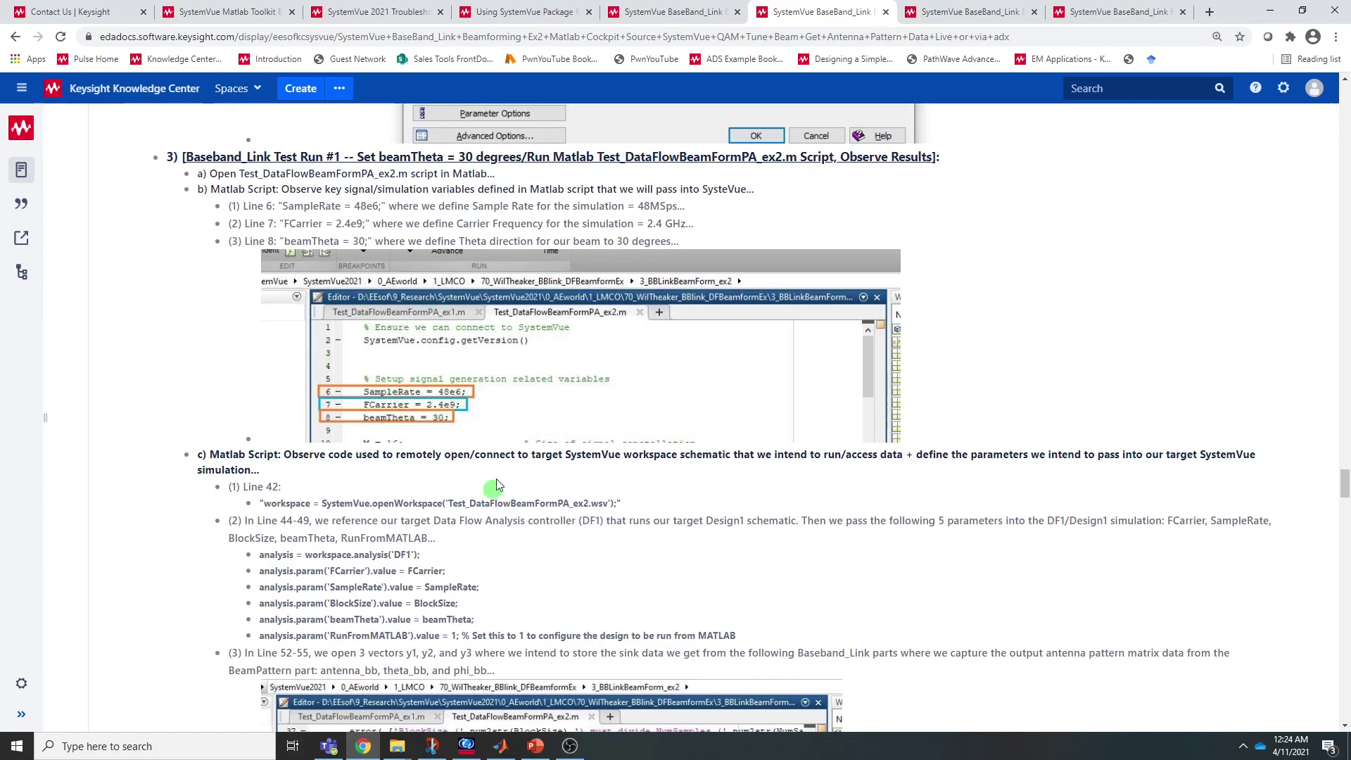
scroll(495, 418, "down", 2)
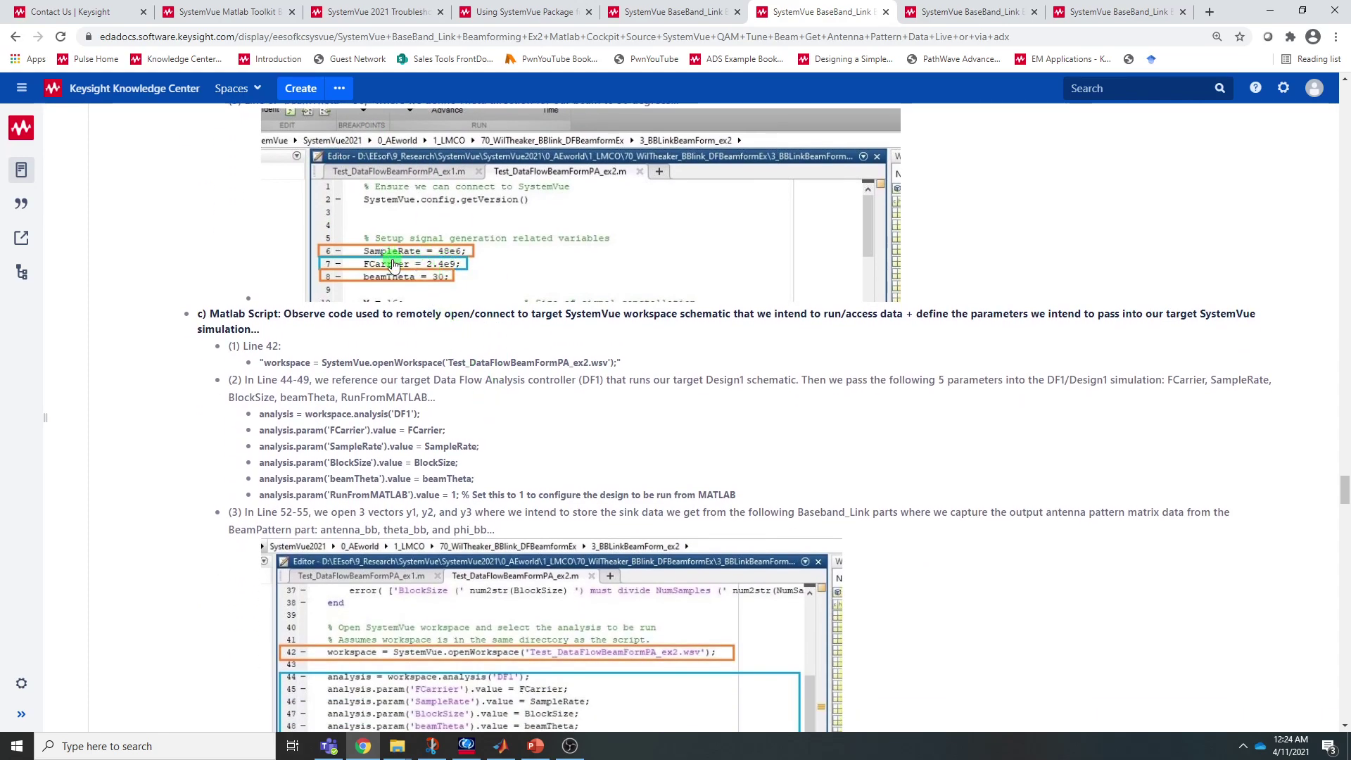
scroll(394, 275, "down", 1)
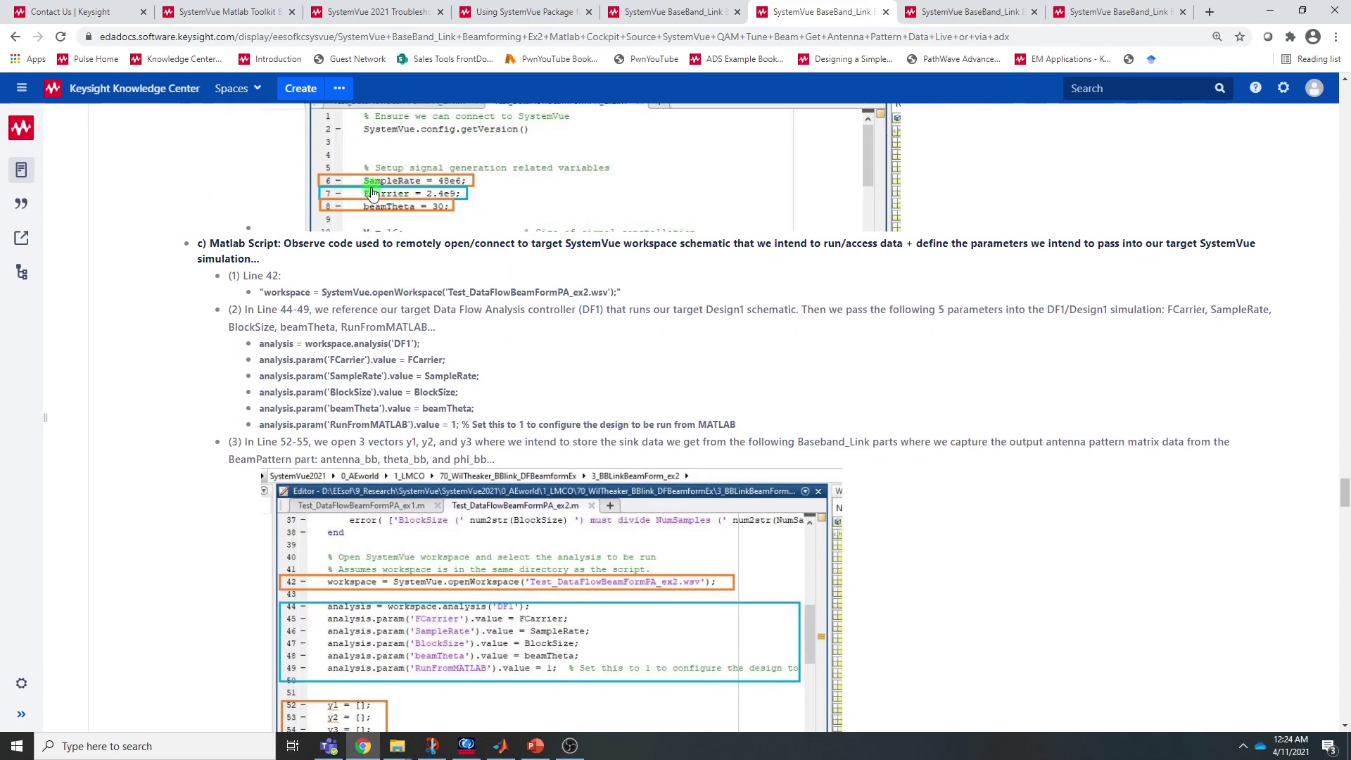
scroll(412, 215, "down", 4)
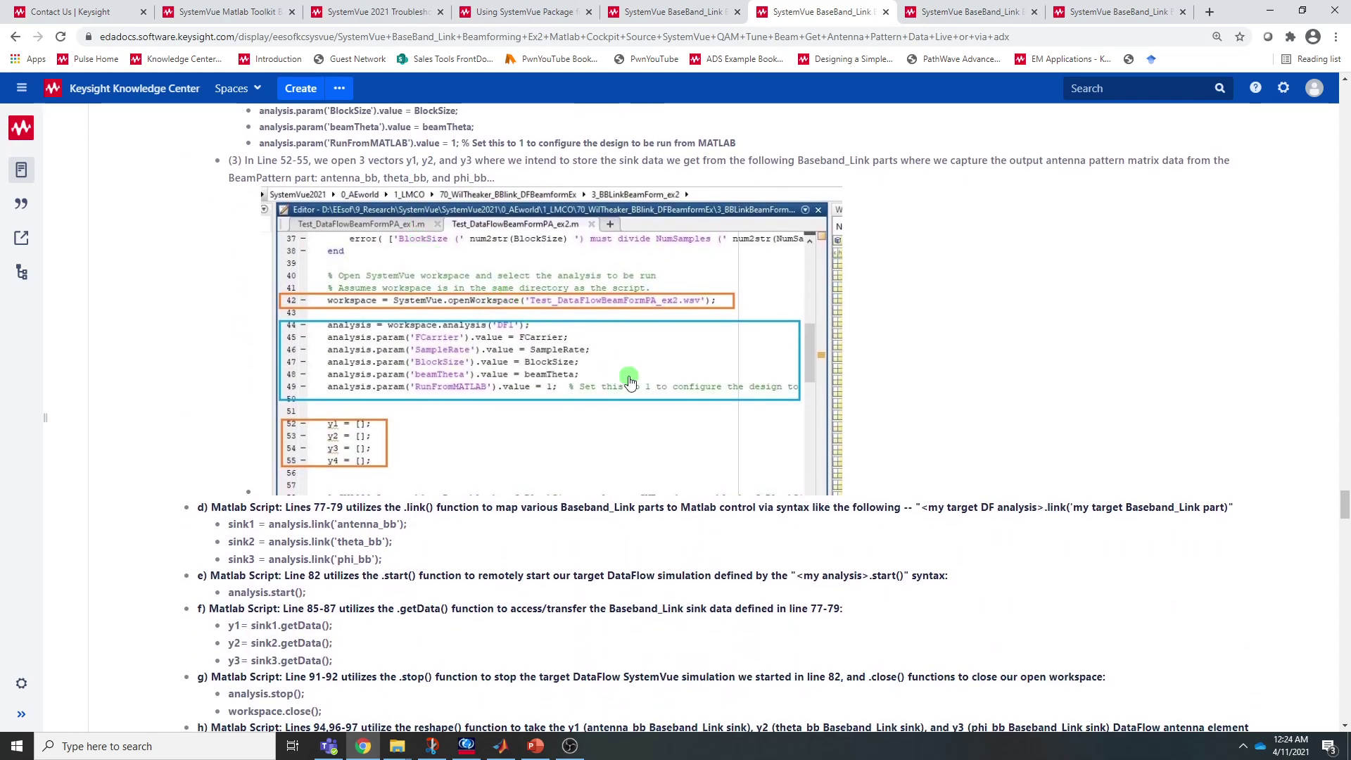
Examine the complete Design1 schematic in SystemVue and return to the article
left_click(468, 744)
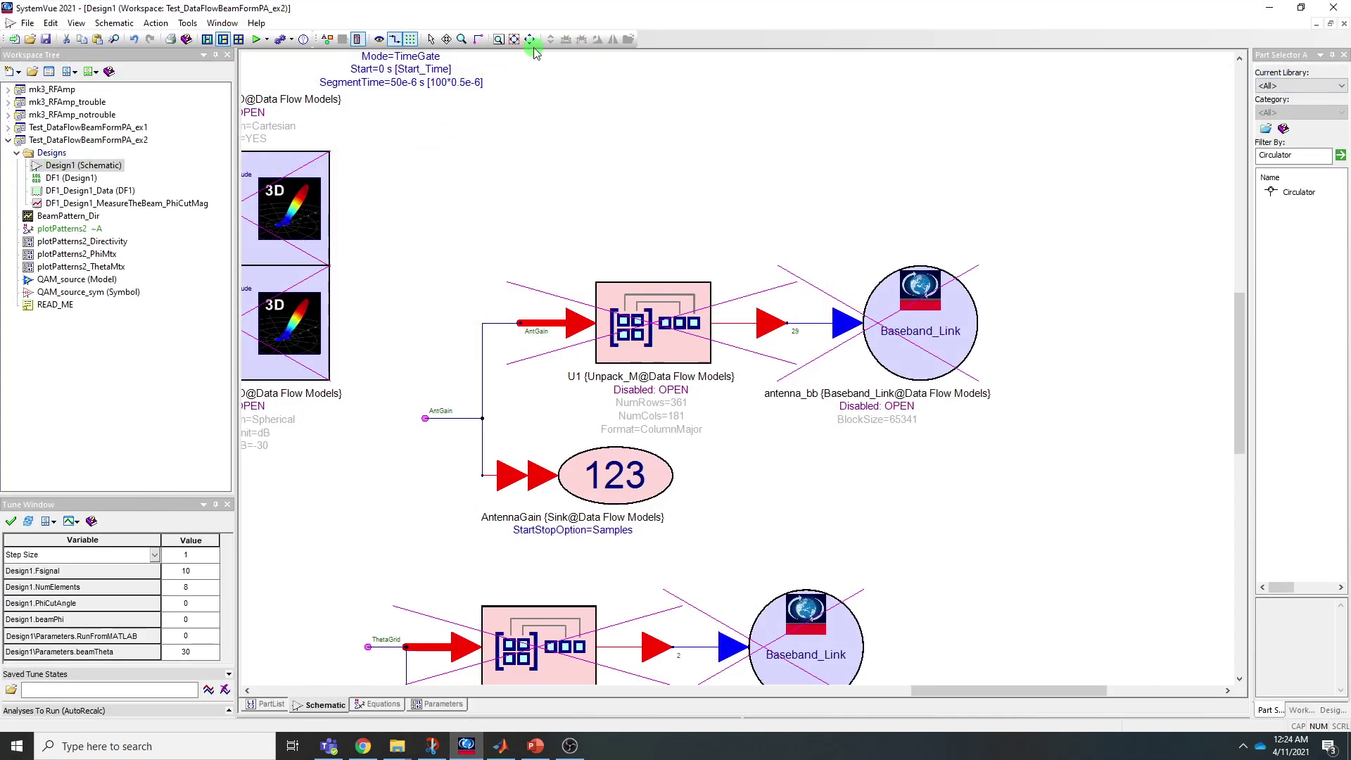
left_click(530, 40)
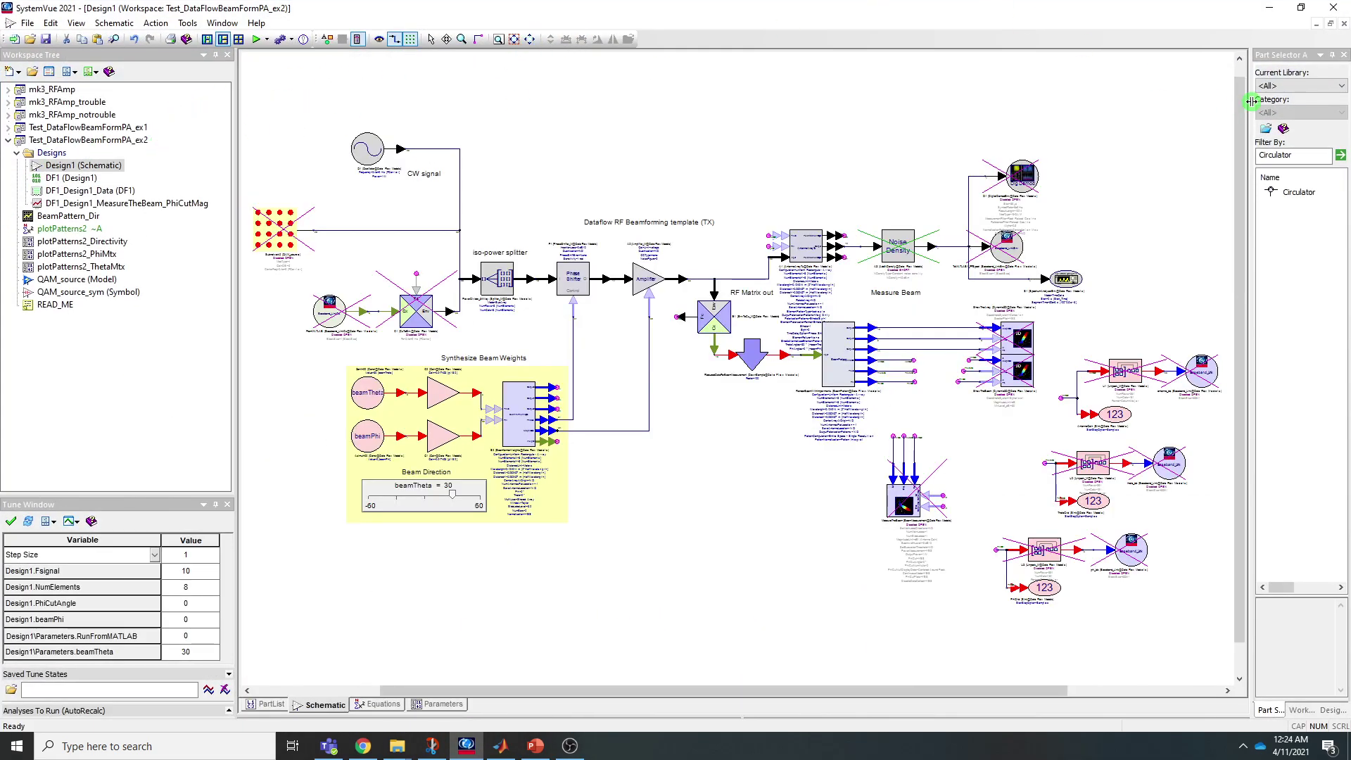
left_click(1269, 7)
Read article items d to h on the link, start, getData, stop, close and reshape functions, down to the annotated script image
scroll(644, 306, "down", 1)
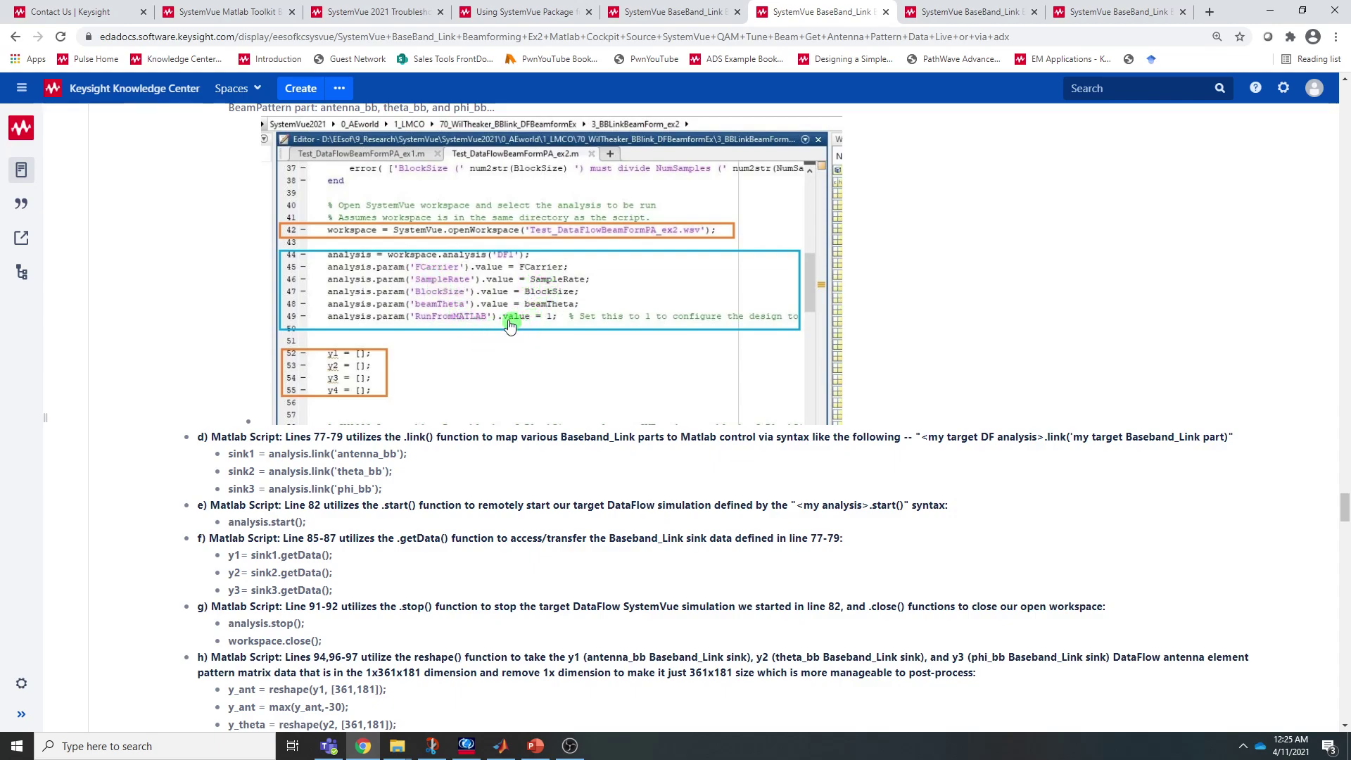
scroll(437, 320, "down", 1)
scroll(297, 212, "down", 1)
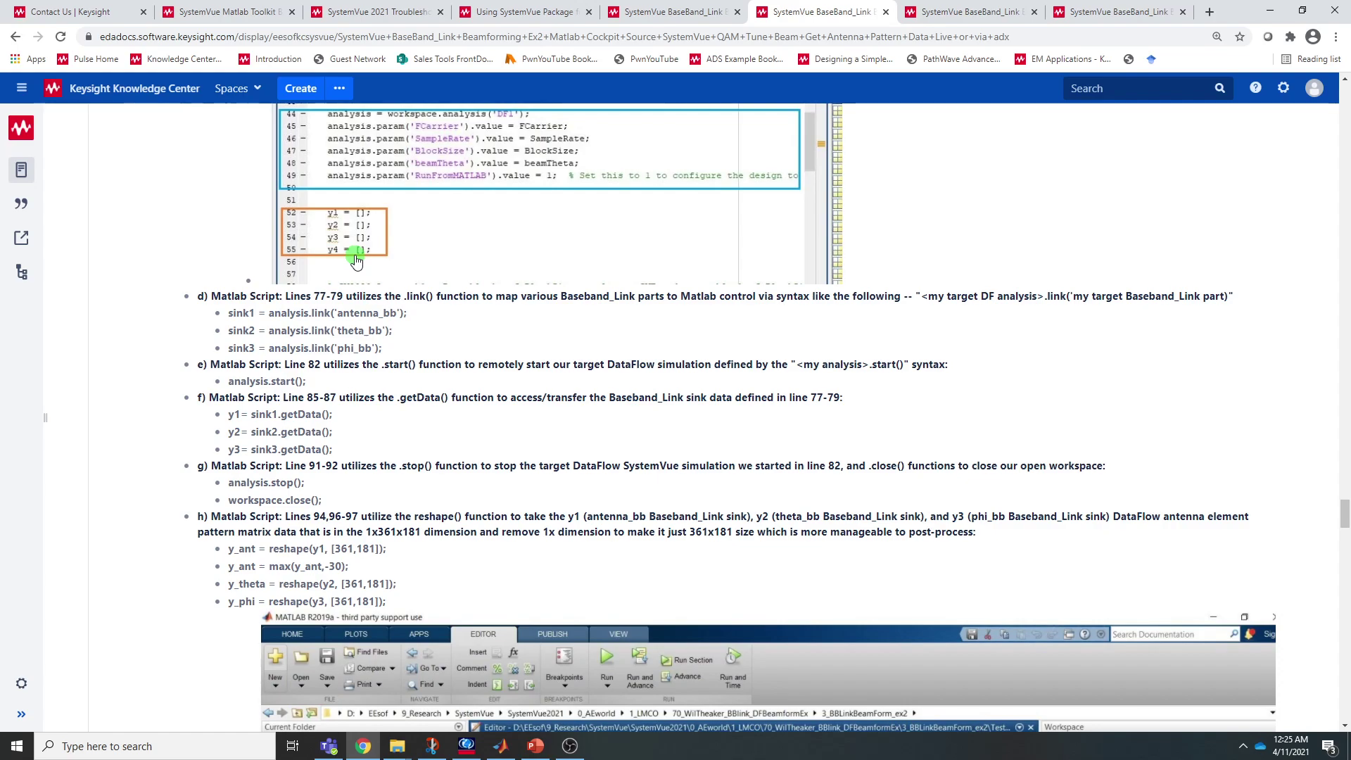
scroll(363, 270, "down", 1)
scroll(349, 300, "down", 2)
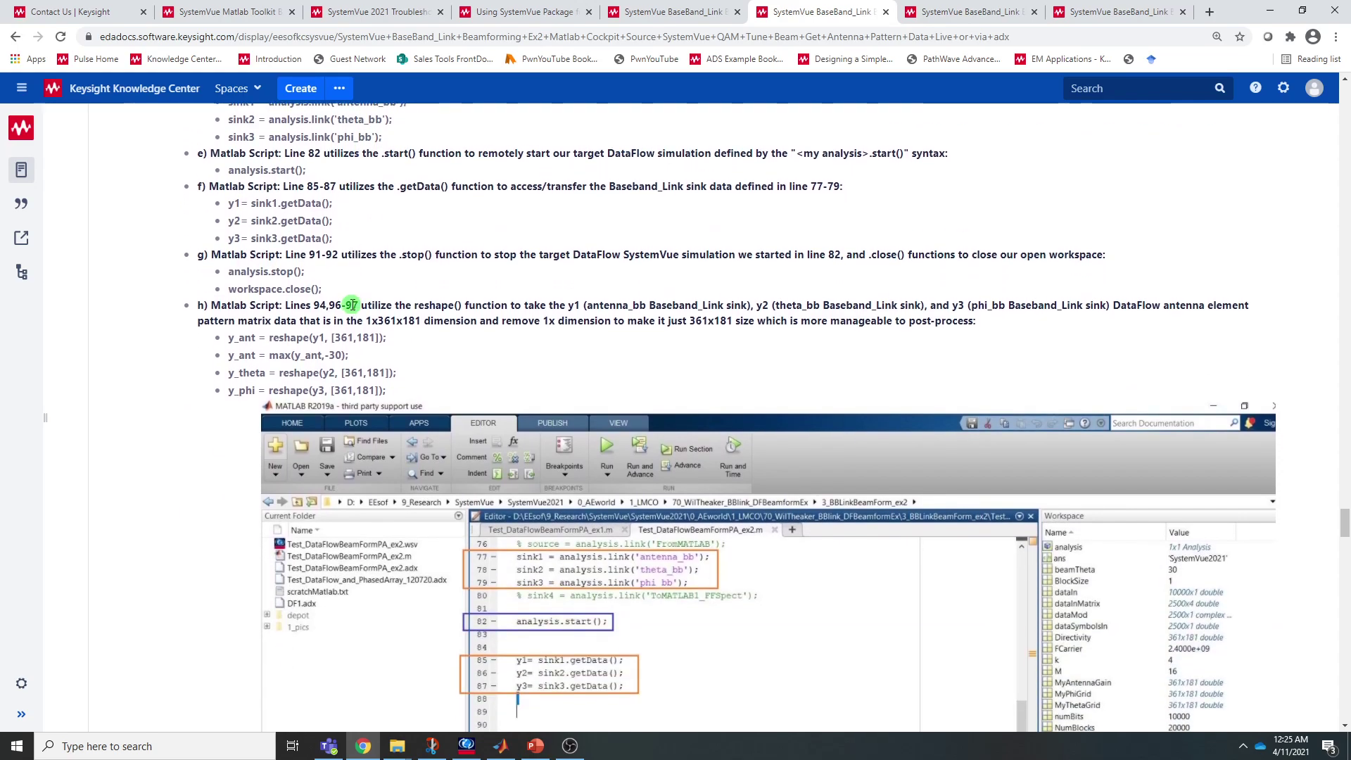
scroll(355, 304, "down", 2)
scroll(403, 335, "down", 1)
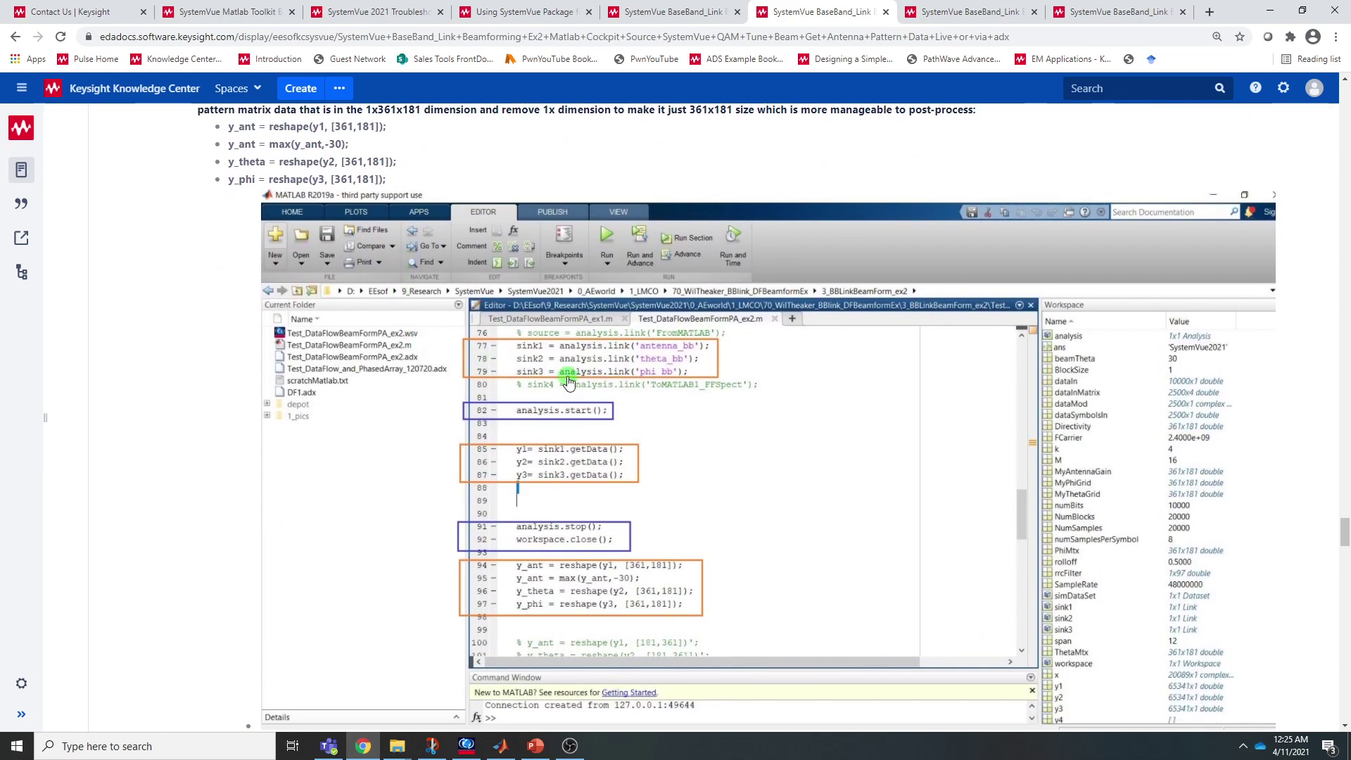
Switch to SystemVue, inspect the antenna_bb, theta_bb and phi_bb links with their sinks in Design1, and return to the article
left_click(467, 746)
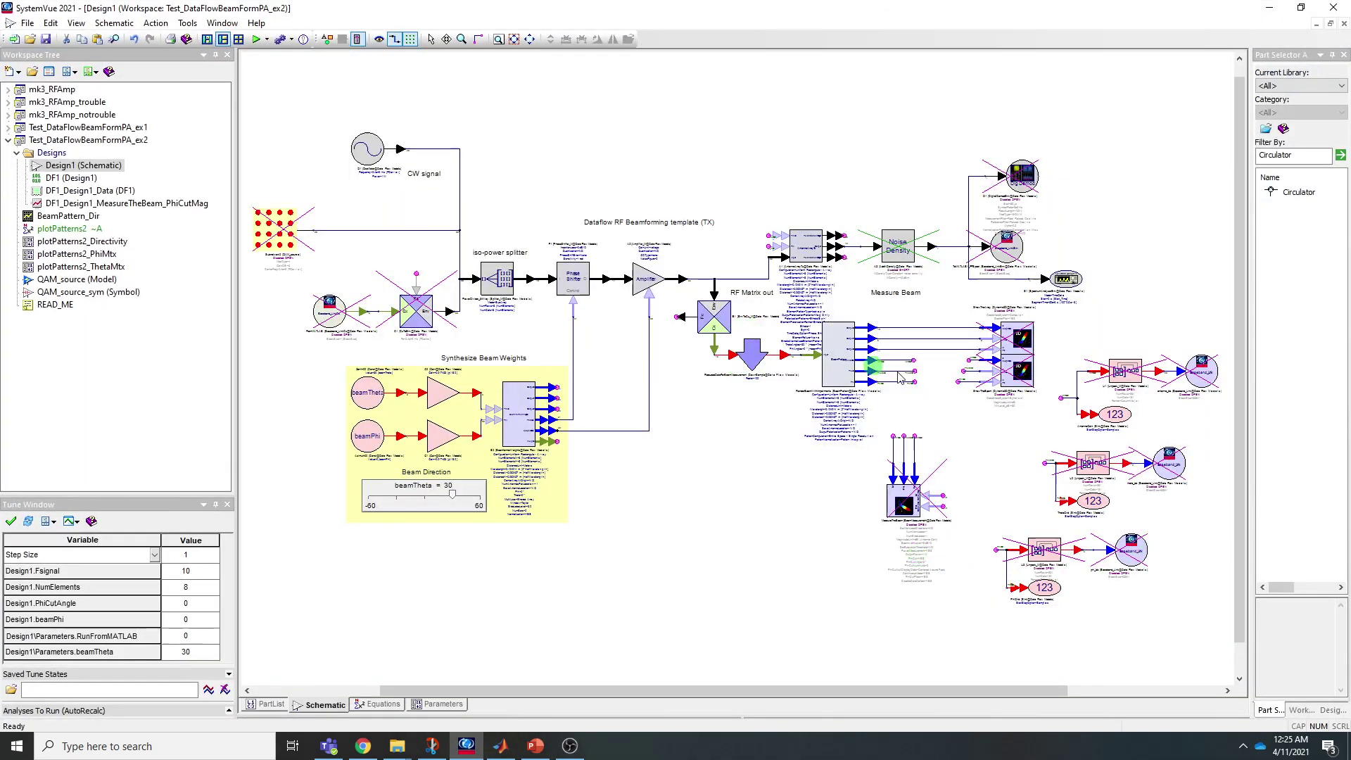
scroll(1040, 403, "up", 3)
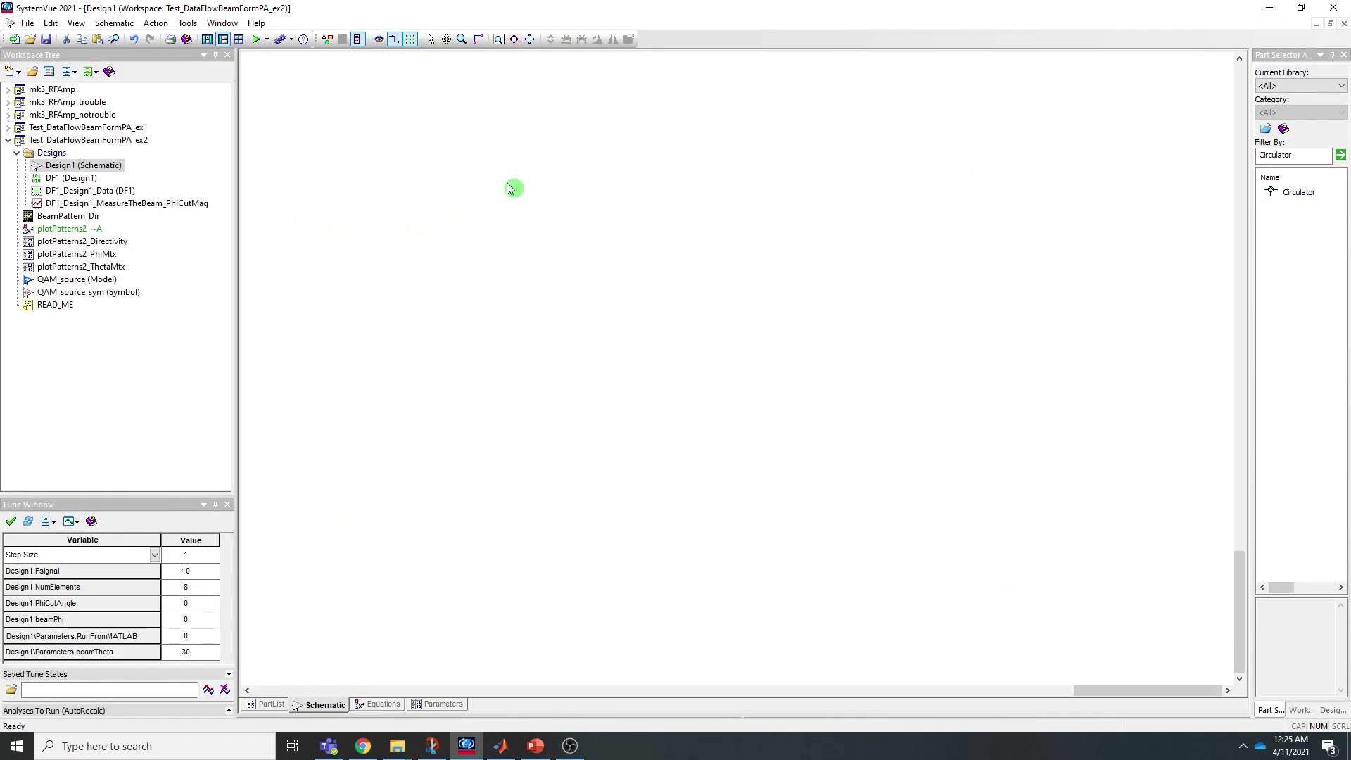
left_click(530, 40)
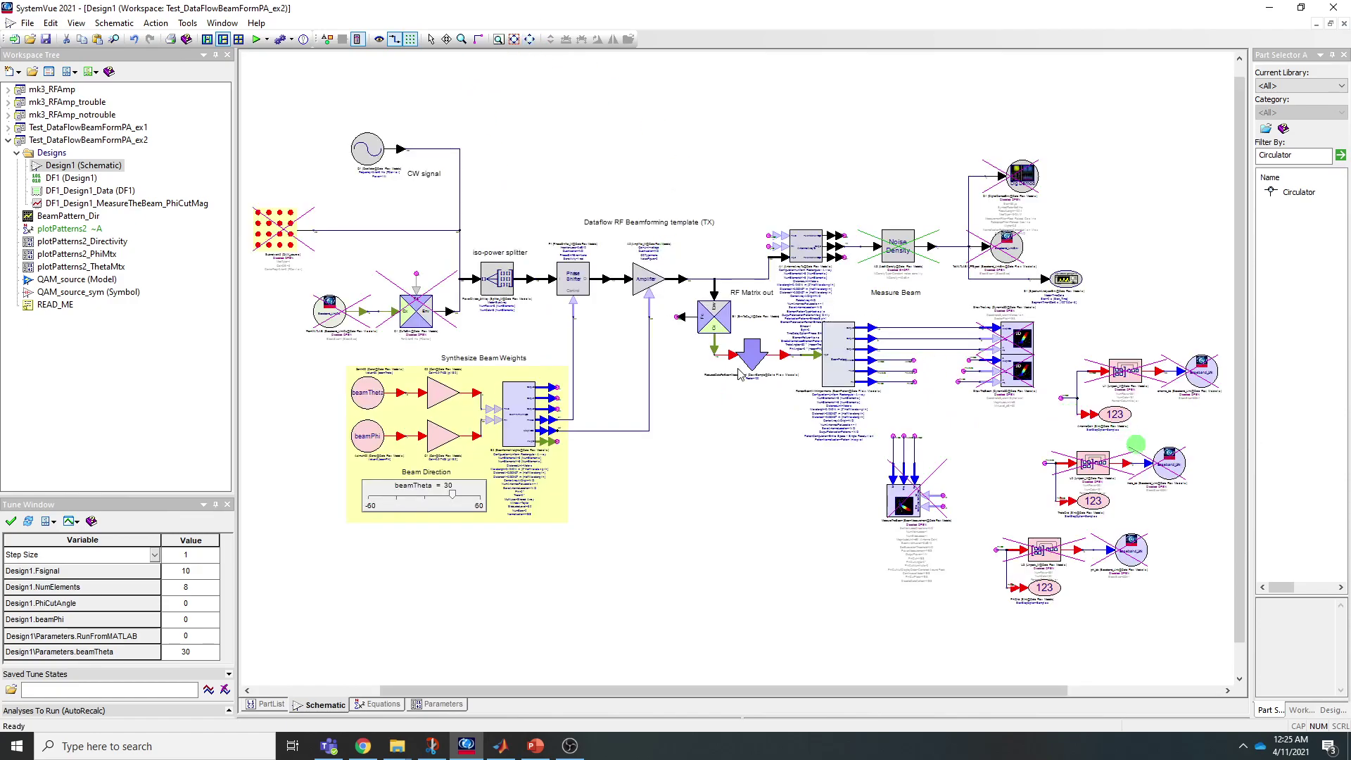
scroll(728, 366, "up", 5)
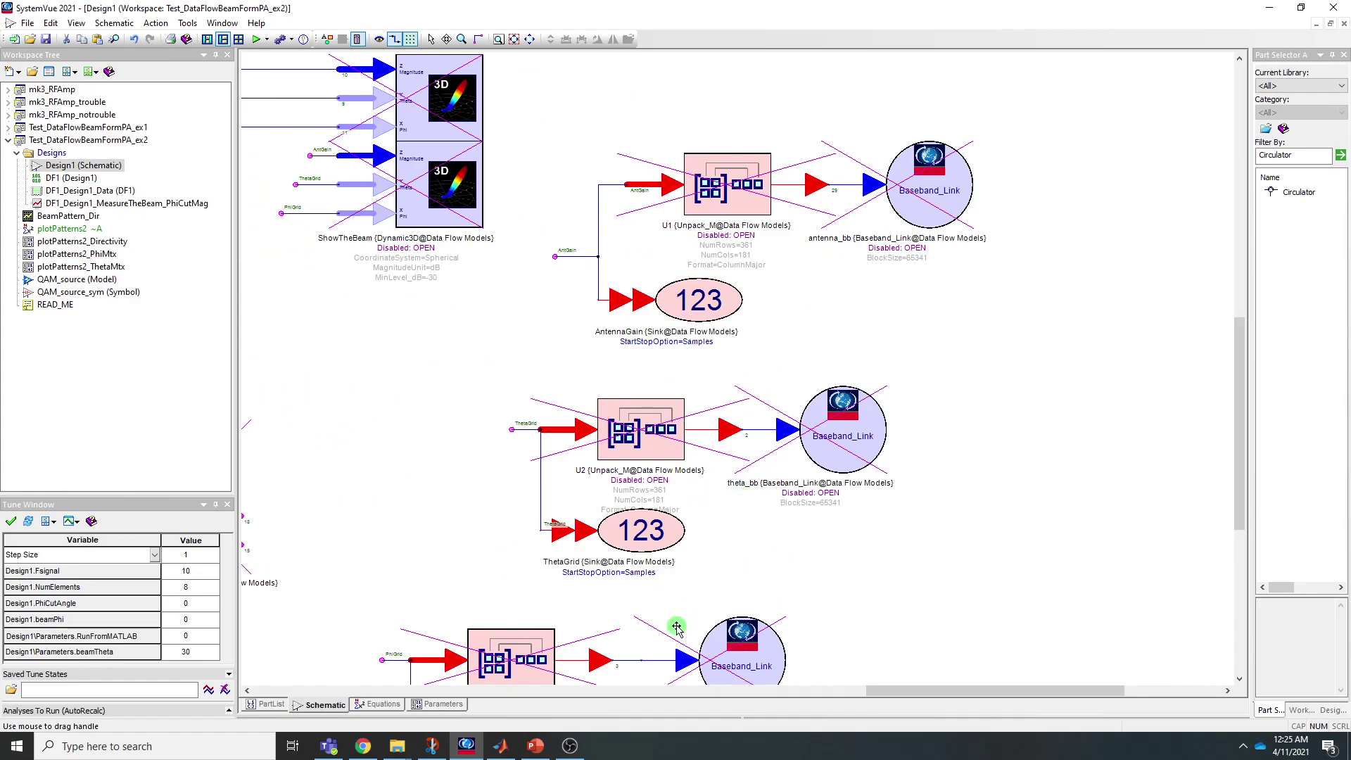
left_click_drag(700, 603, 739, 486)
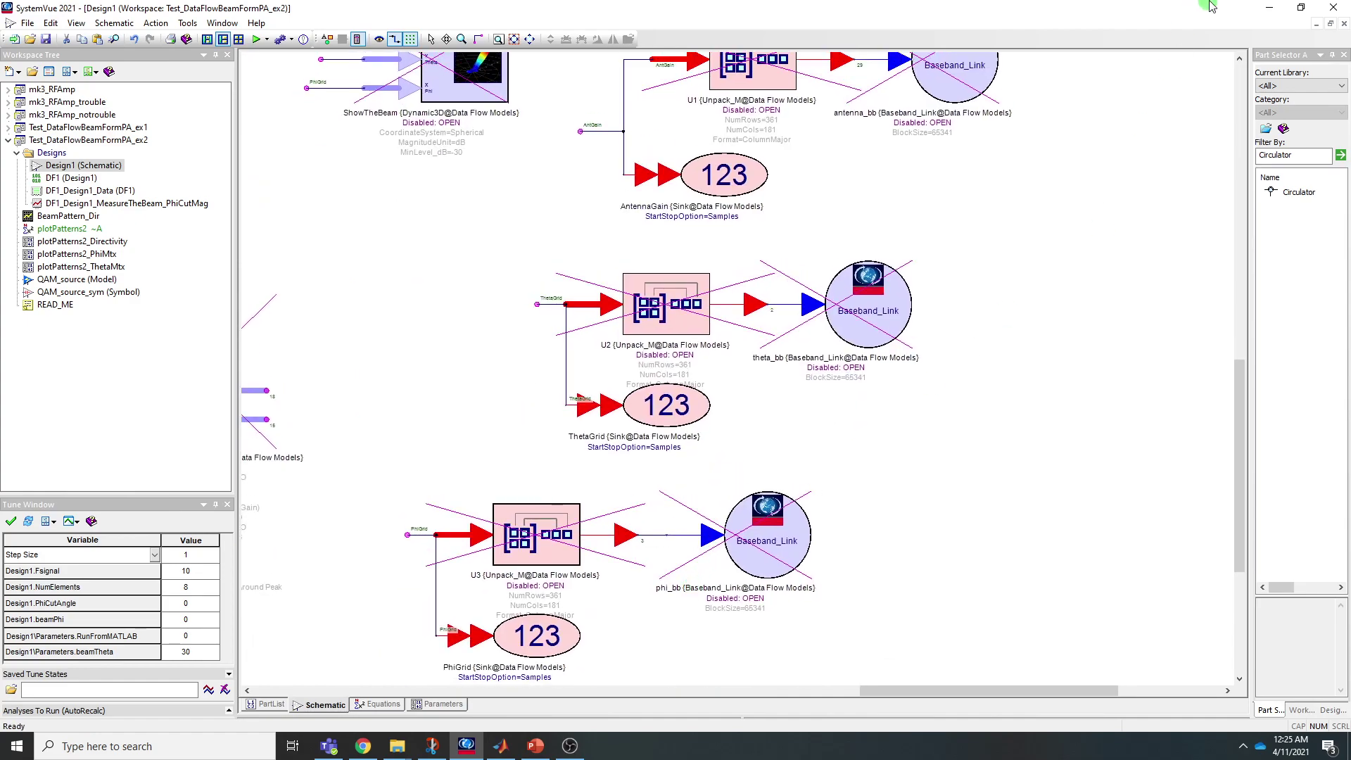
left_click(1268, 10)
Review the link, getData and reshape lines in the annotated script image and continue to item i on openDataset
left_click(568, 350)
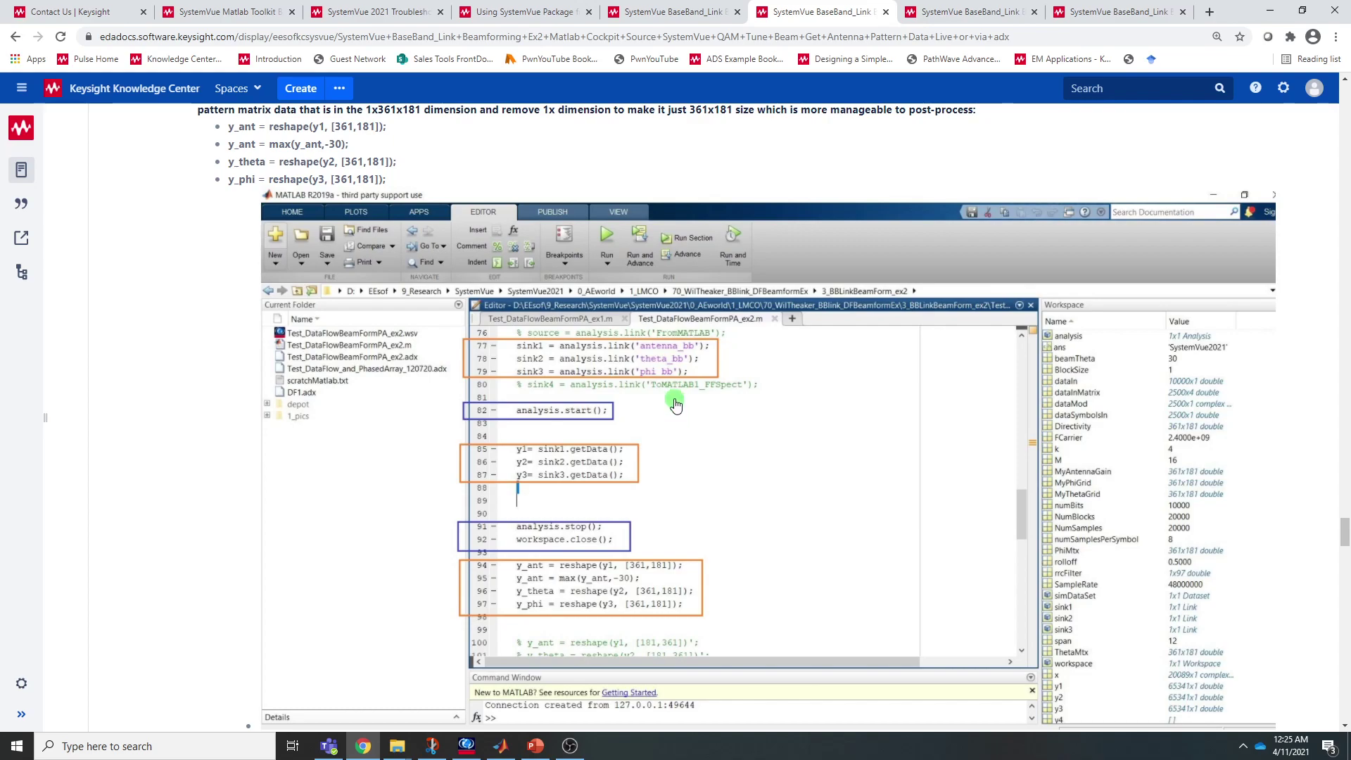
right_click(669, 363)
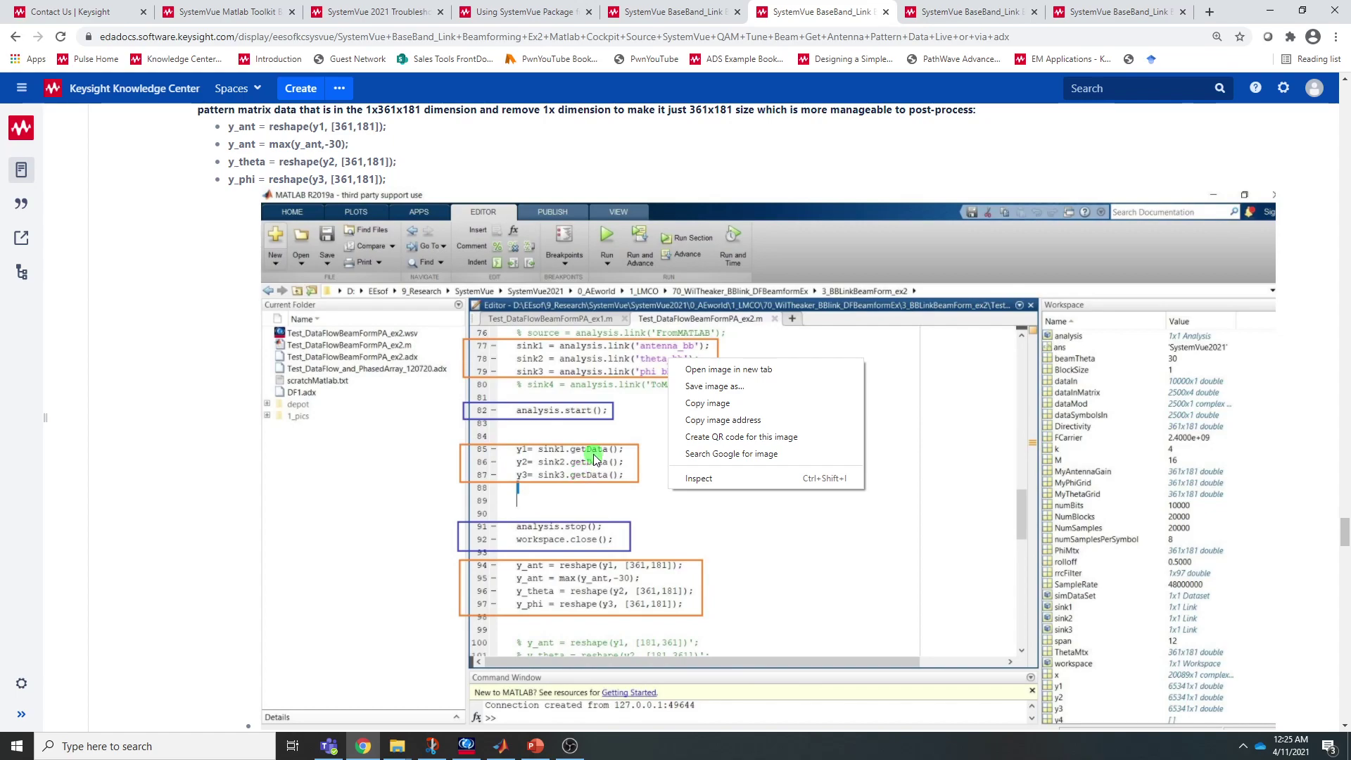
left_click(632, 562)
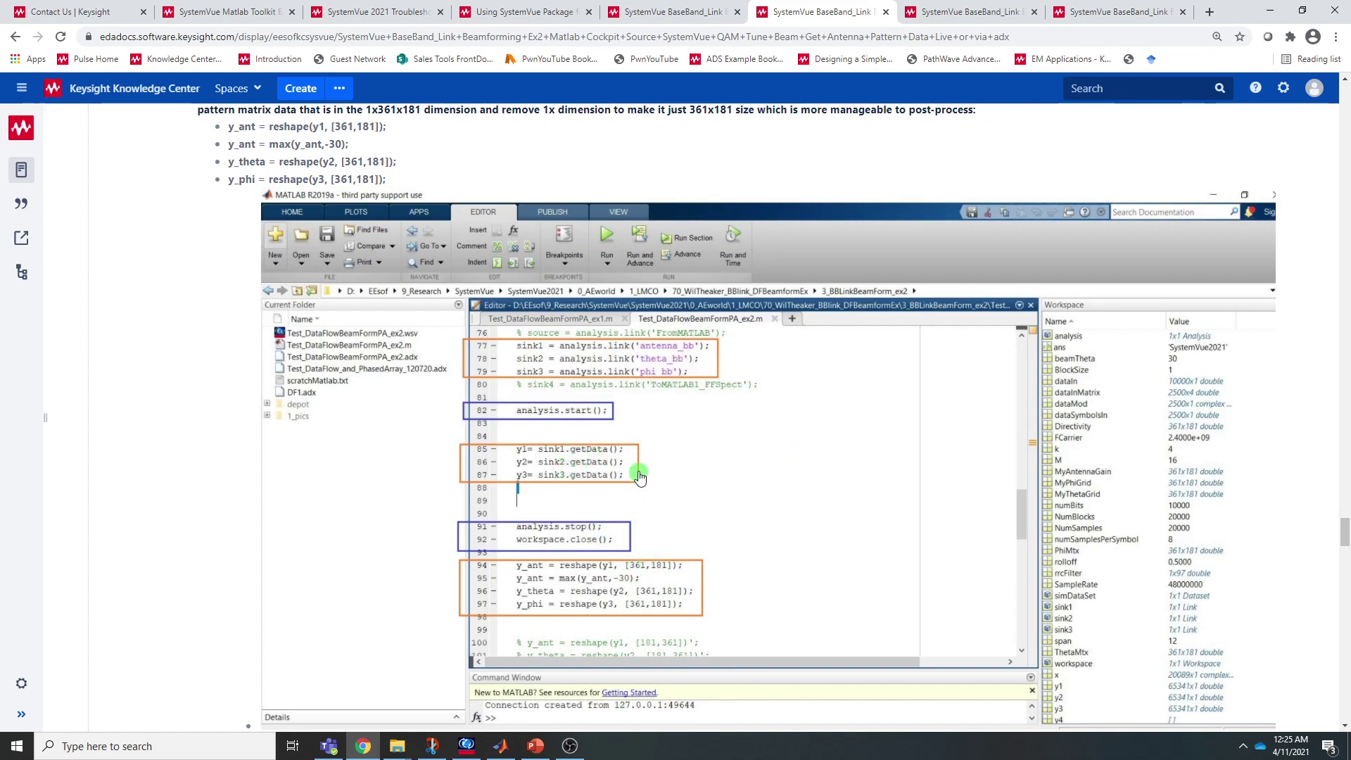
right_click(628, 454)
left_click(209, 515)
scroll(211, 514, "down", 5)
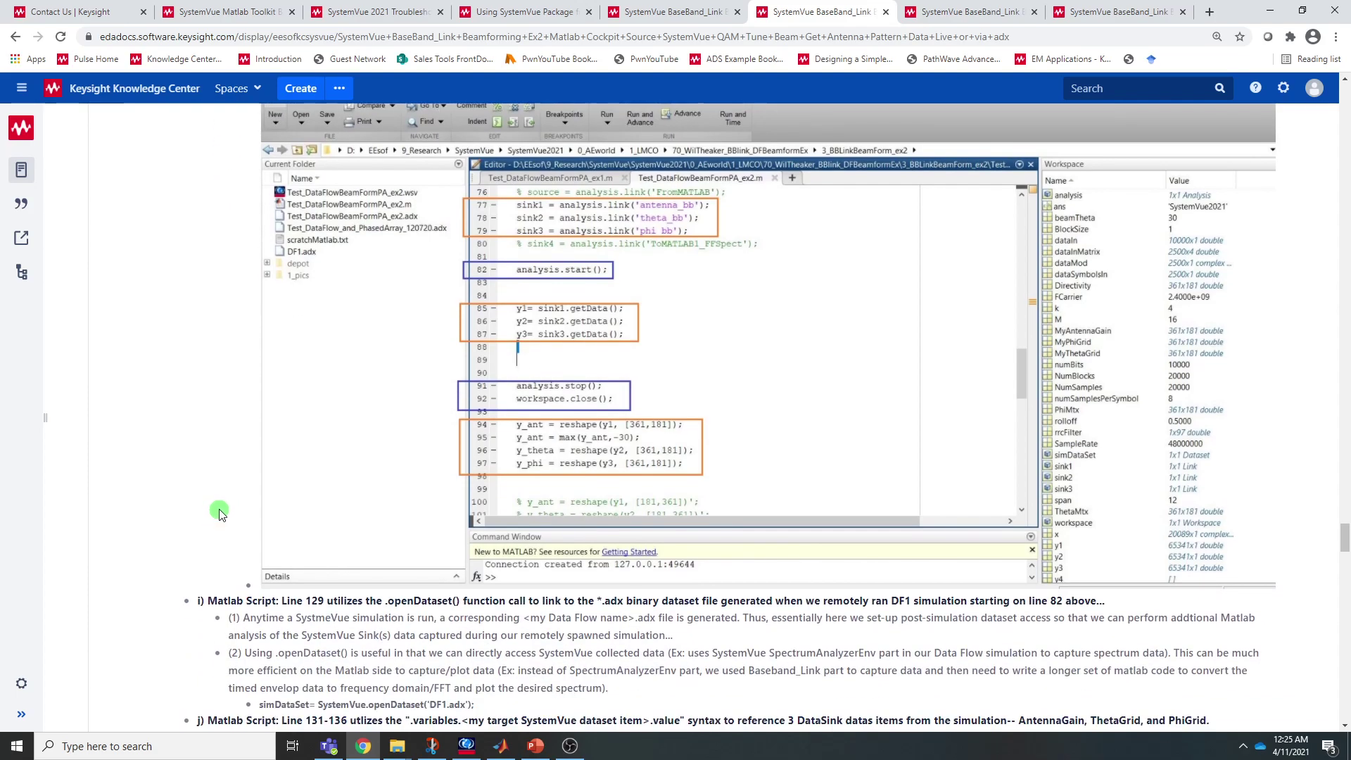
Read article items i to k on opening the DF1.adx dataset, referencing its variables and squeezing the matrices
scroll(278, 574, "up", 2)
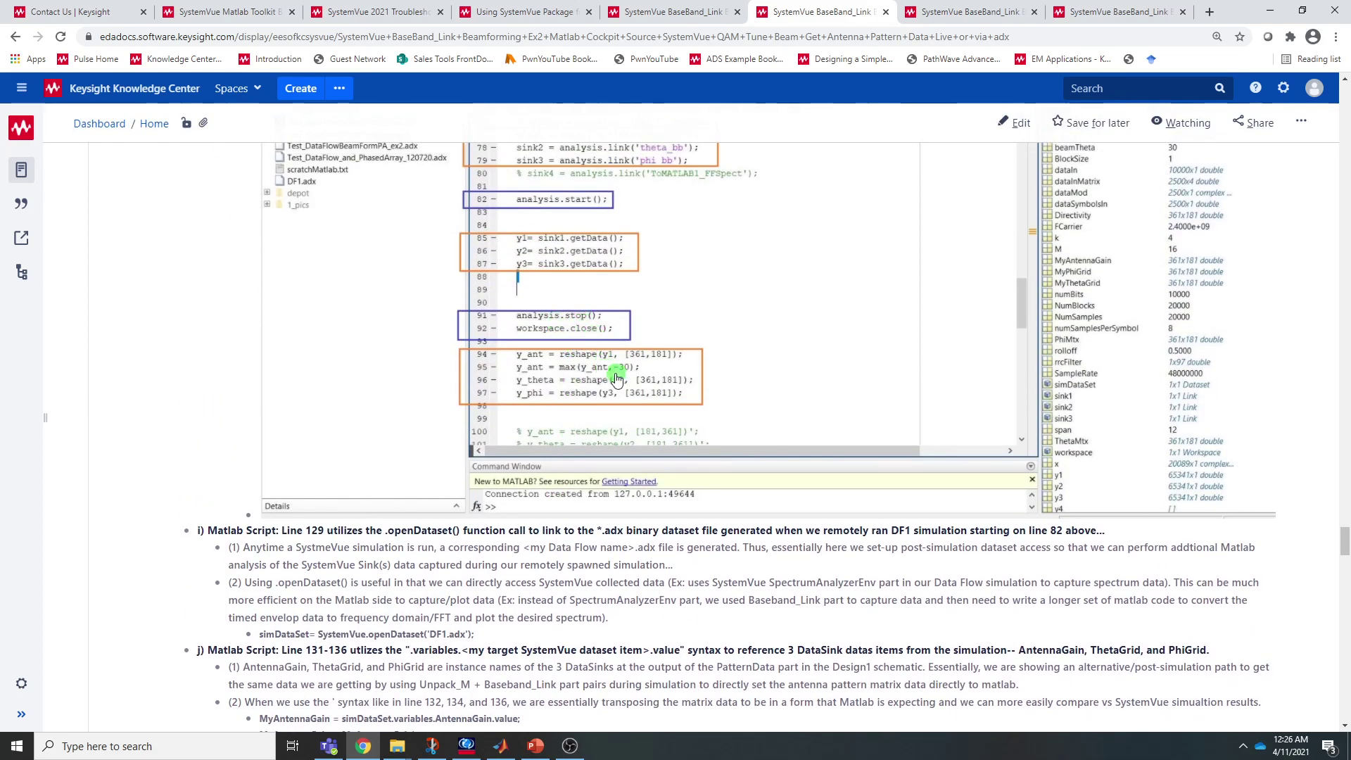
scroll(592, 359, "down", 1)
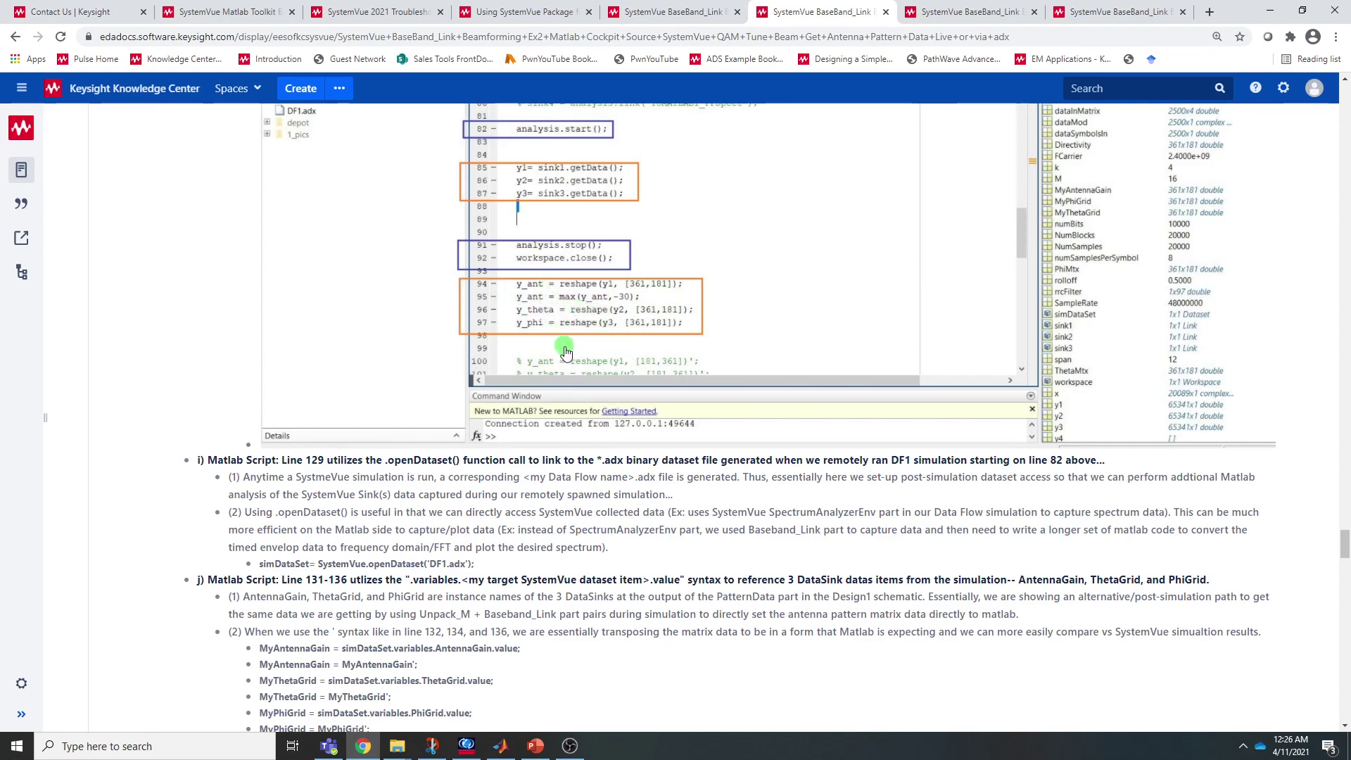
scroll(573, 327, "down", 2)
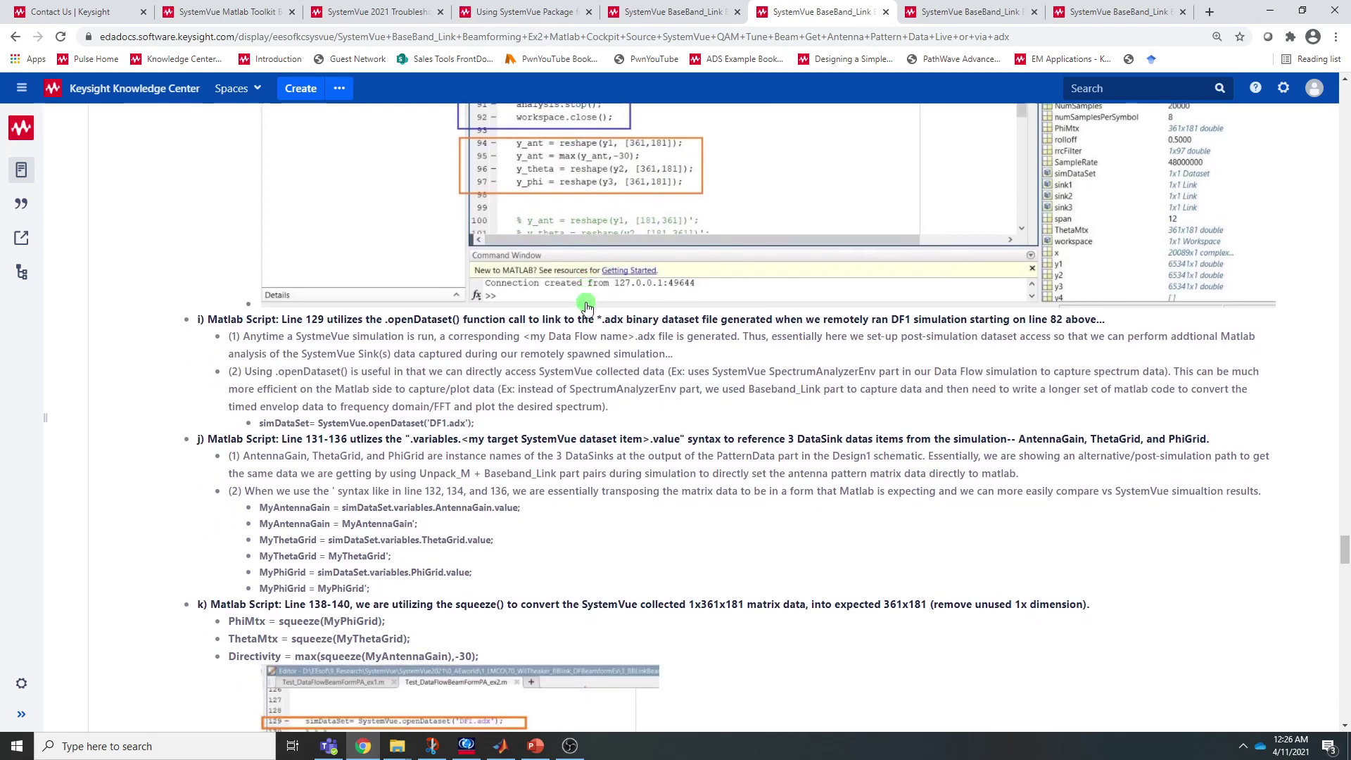
scroll(584, 306, "down", 6)
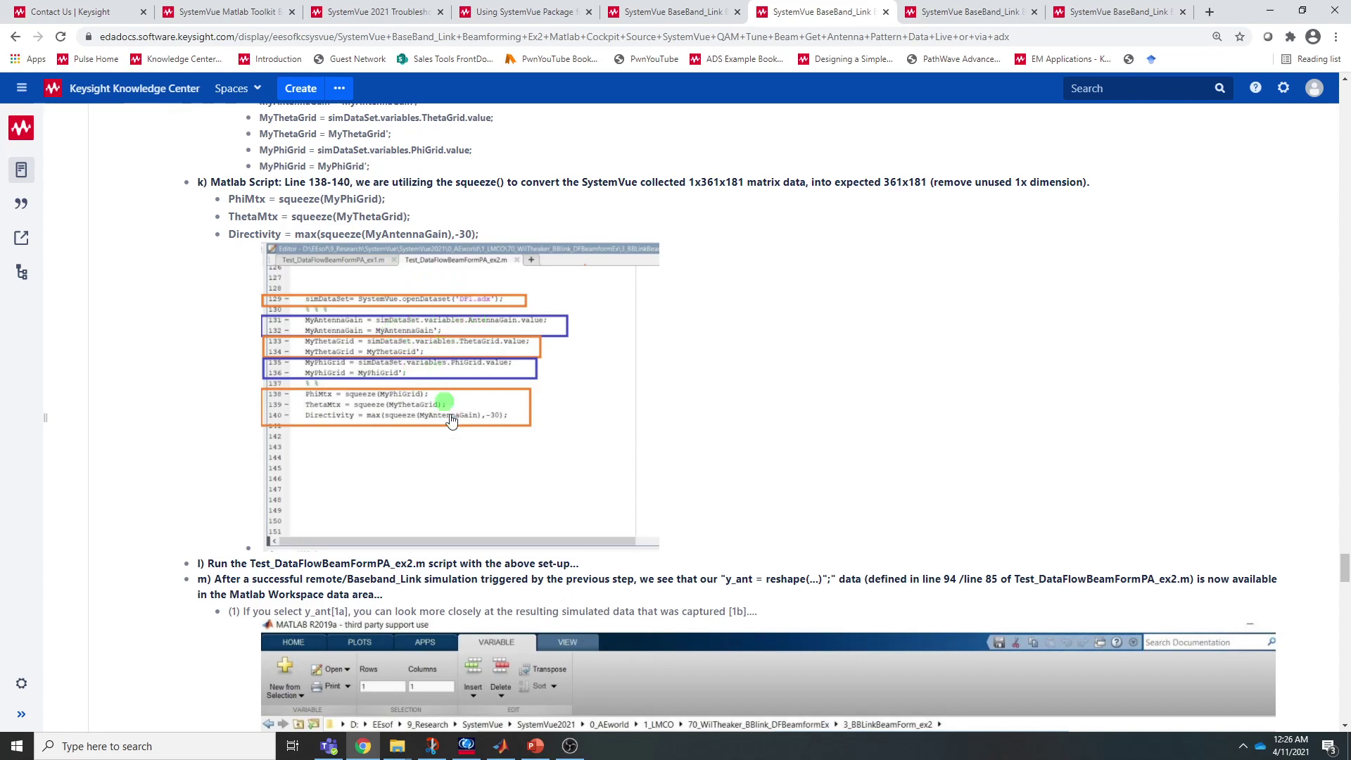
Switch to SystemVue to inspect the AntennaGain, ThetaGrid and PhiGrid sinks, then return to the article and compare the reshape and squeeze script lines
left_click(467, 746)
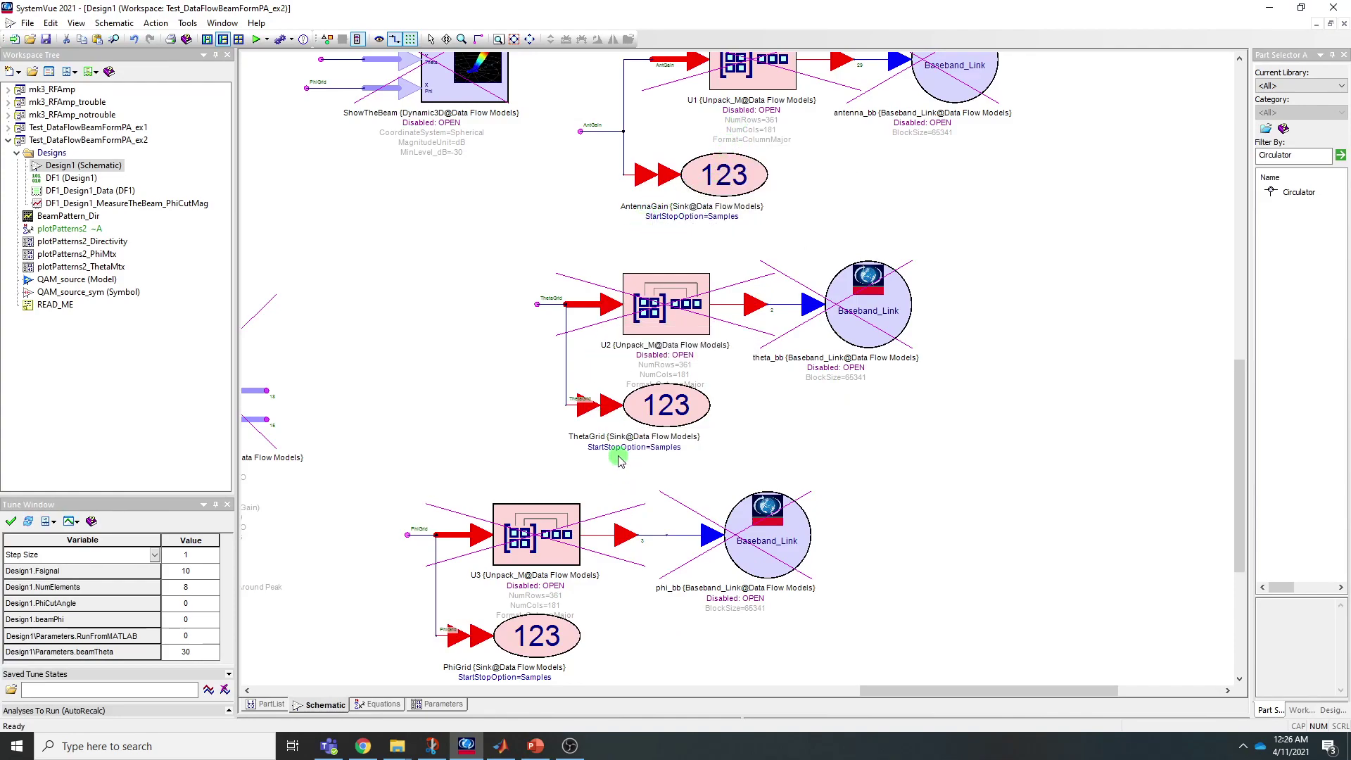
left_click(1266, 10)
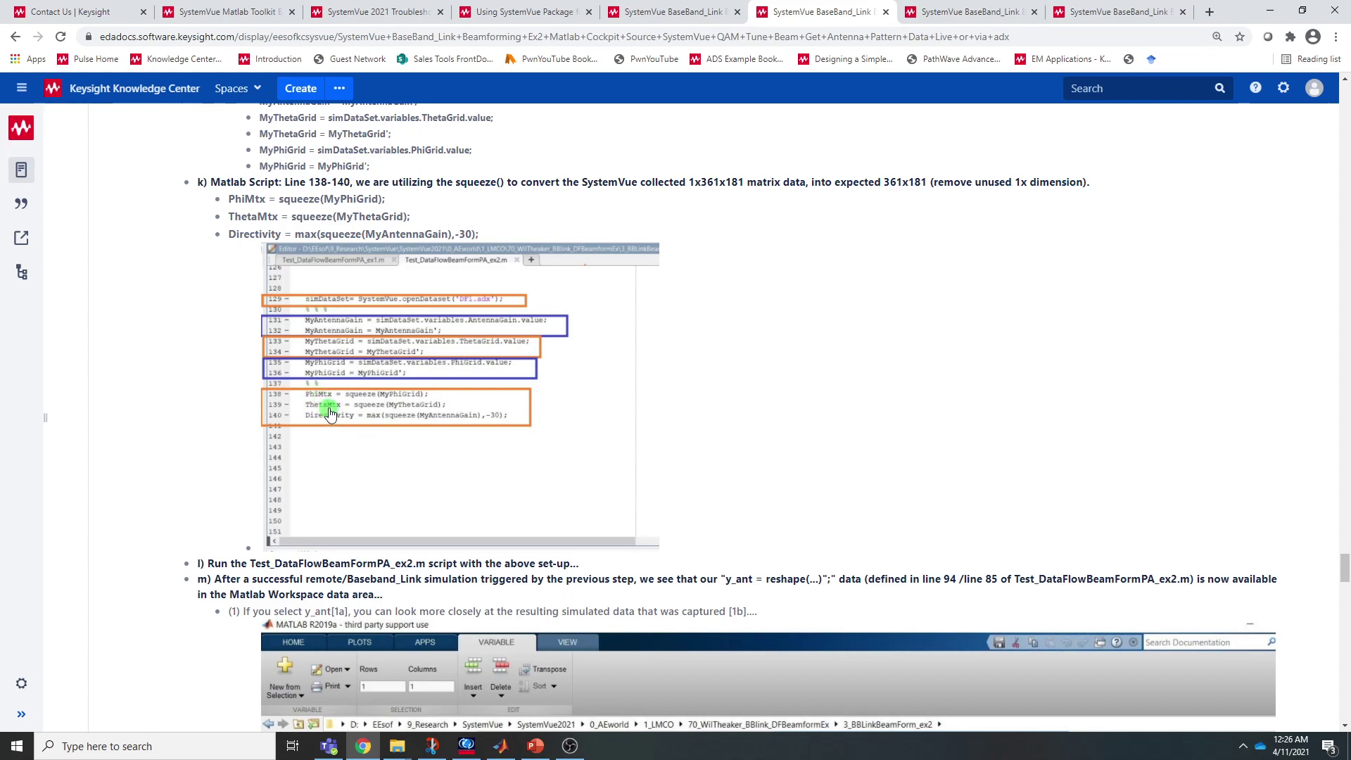
scroll(331, 426, "up", 9)
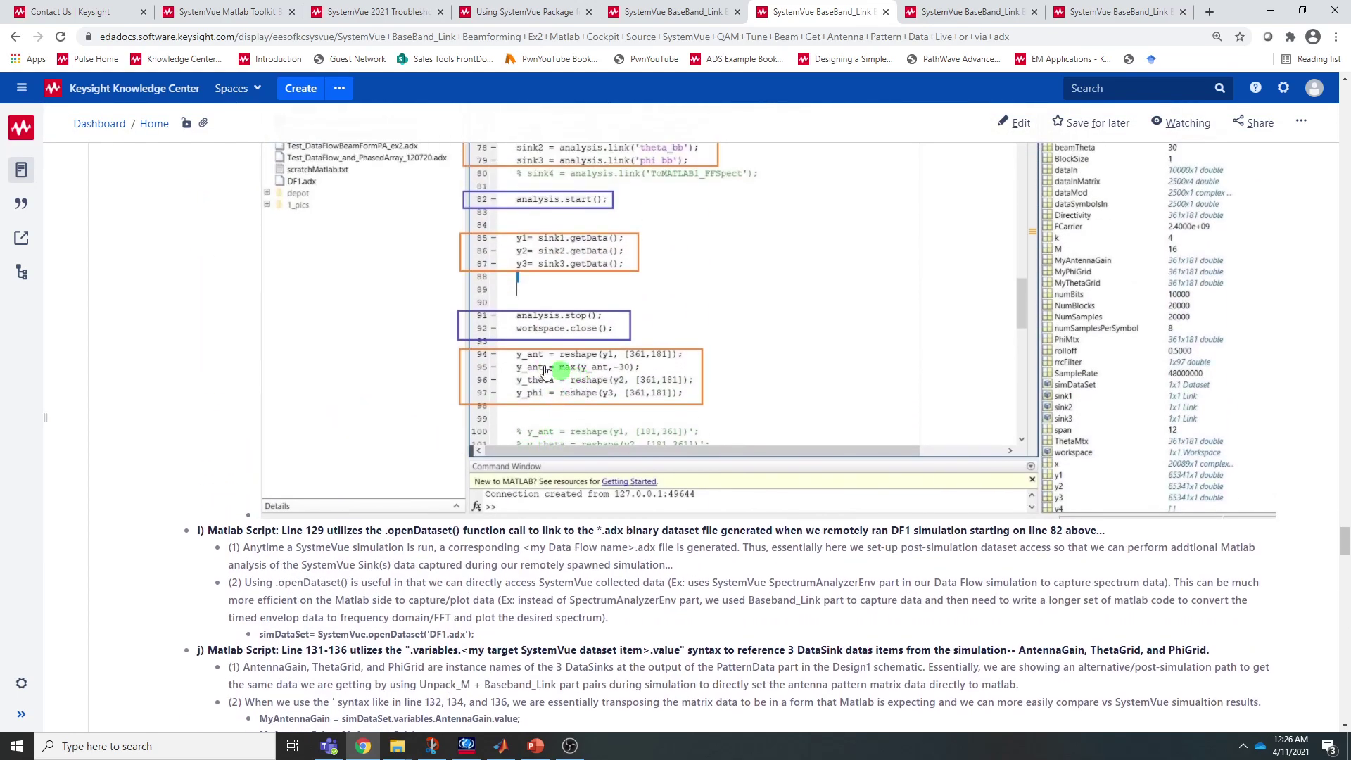
scroll(553, 410, "down", 12)
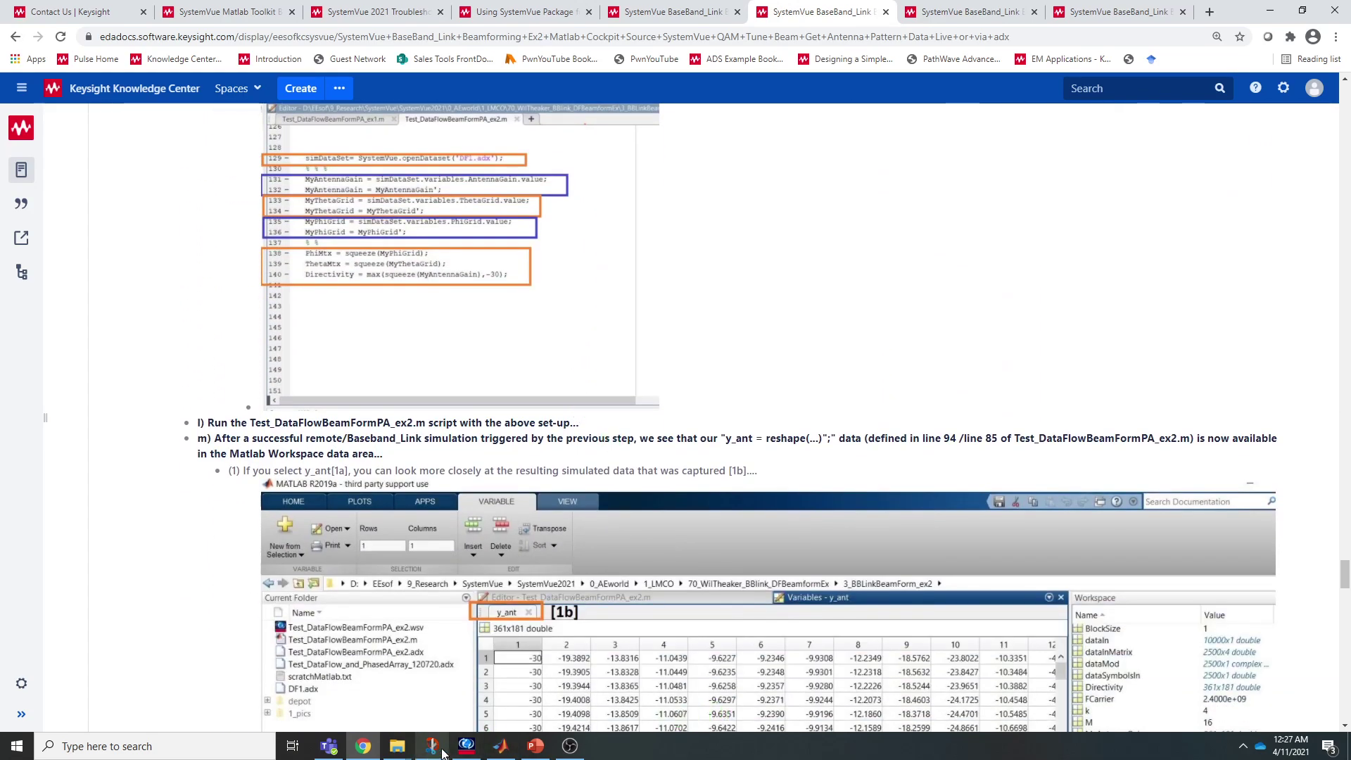
Compare the article's y_ant and Directivity data with the plotPatterns2_Directivity table in SystemVue, and continue in the article to Test Run #2
scroll(588, 560, "down", 5)
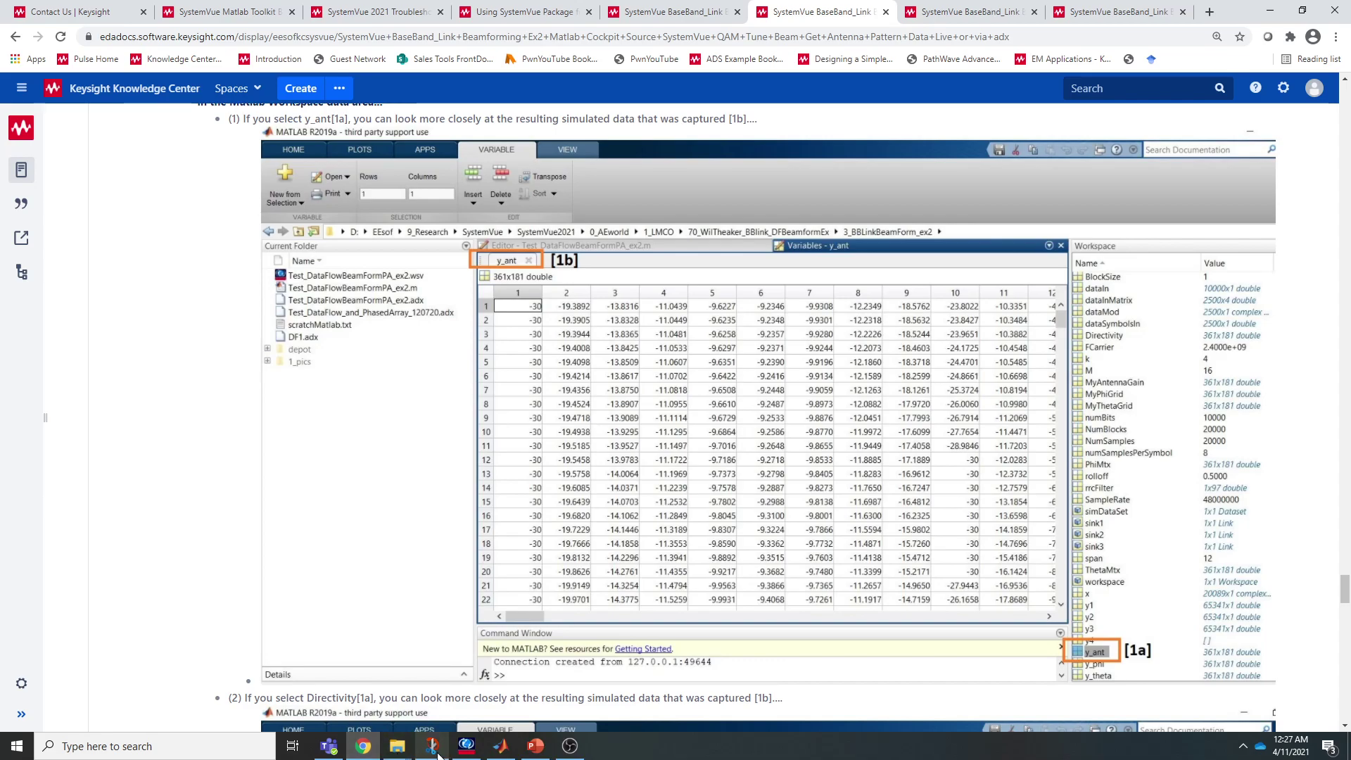
left_click(475, 751)
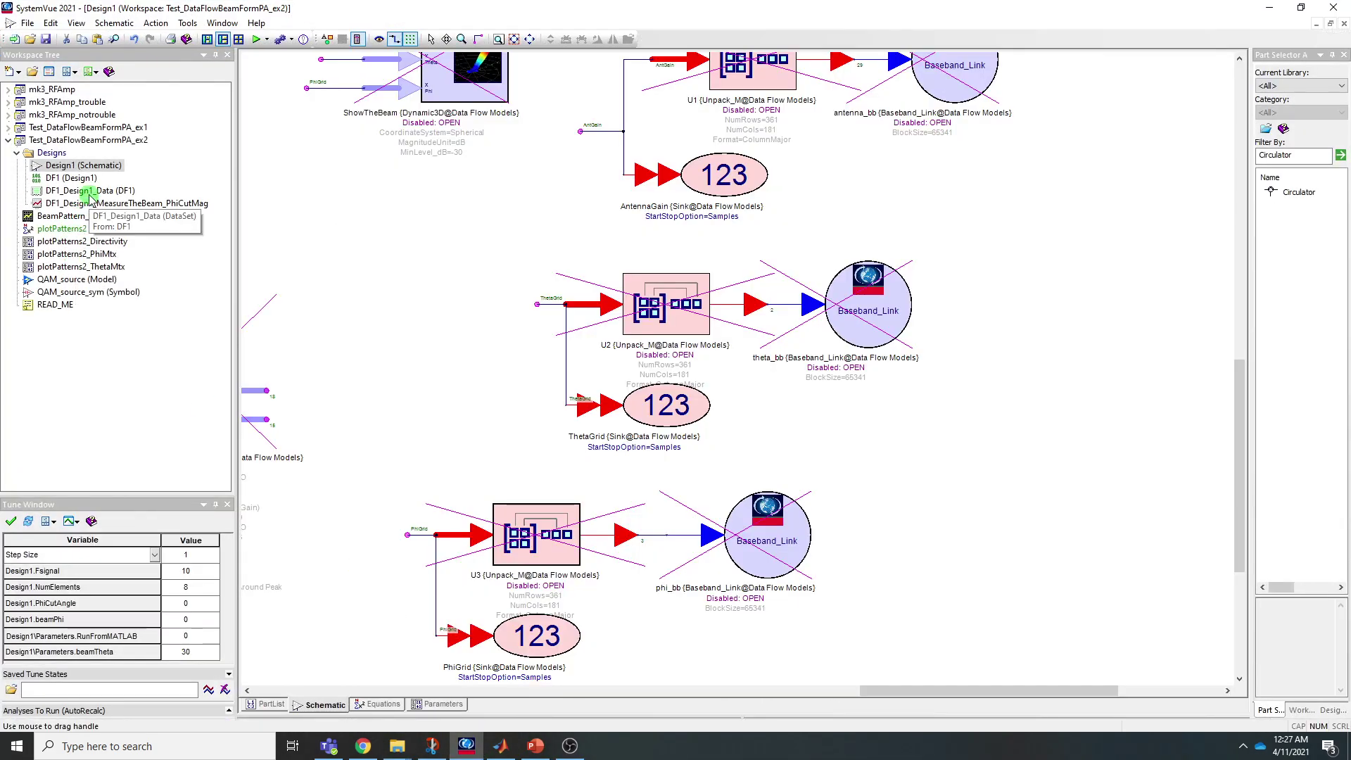
double_click(105, 242)
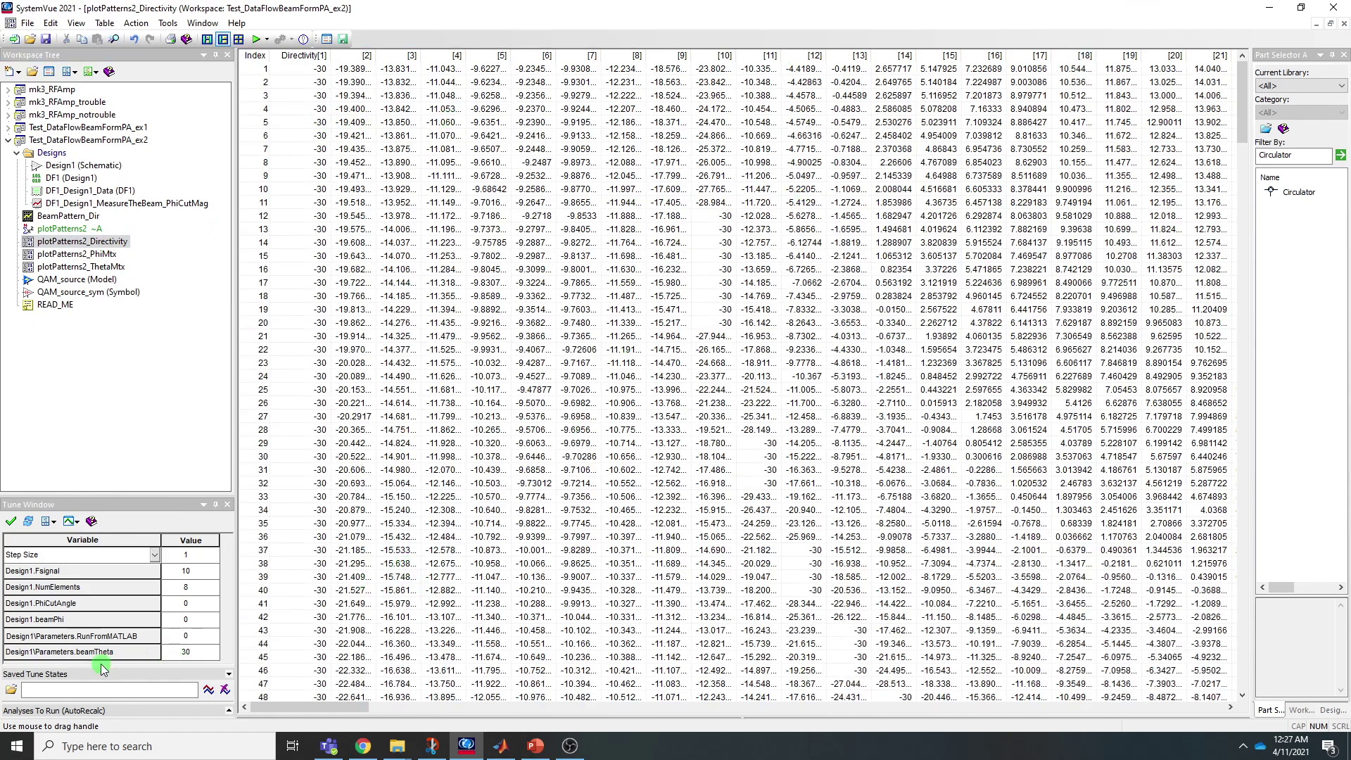
left_click(1272, 10)
scroll(715, 328, "down", 15)
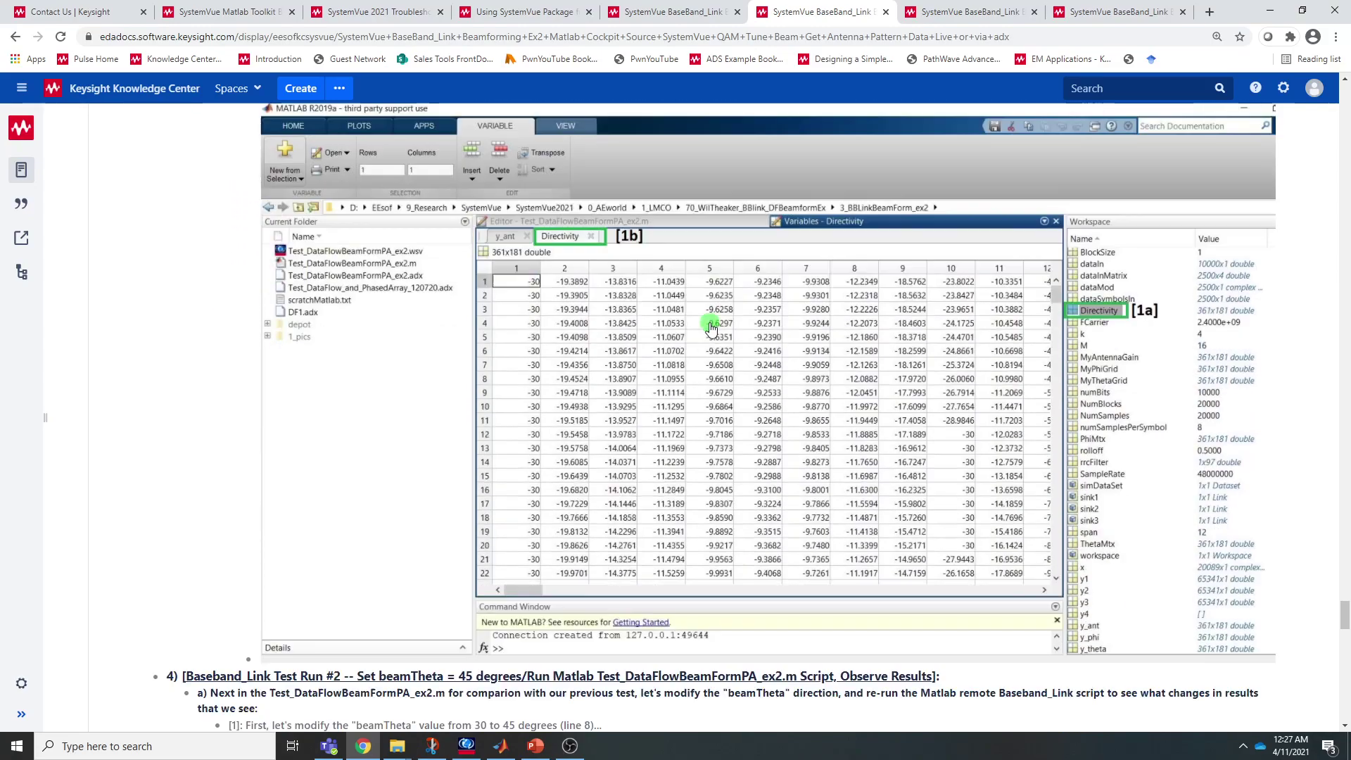
scroll(714, 327, "down", 3)
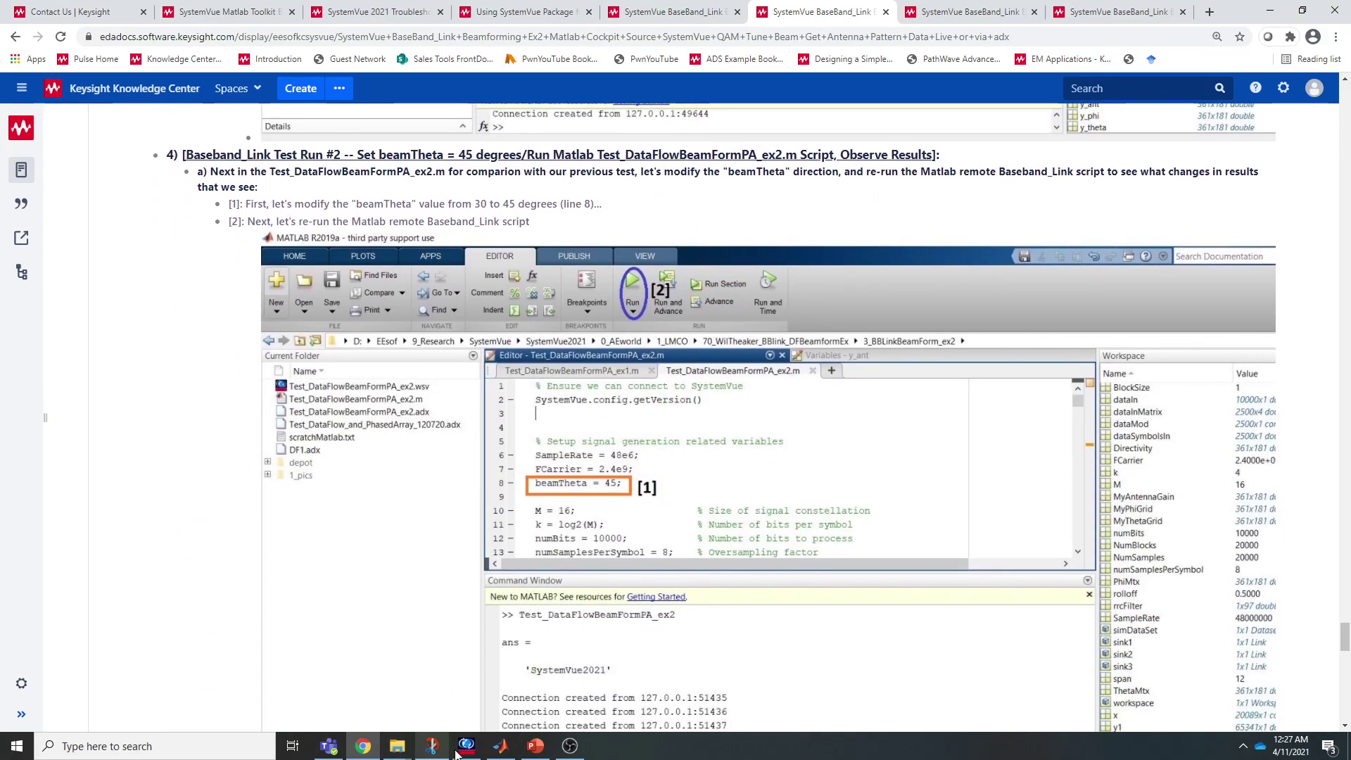
Switch to SystemVue and examine the BeamPattern_Dir graph together with the plotPatterns2 script that generates it
left_click(457, 750)
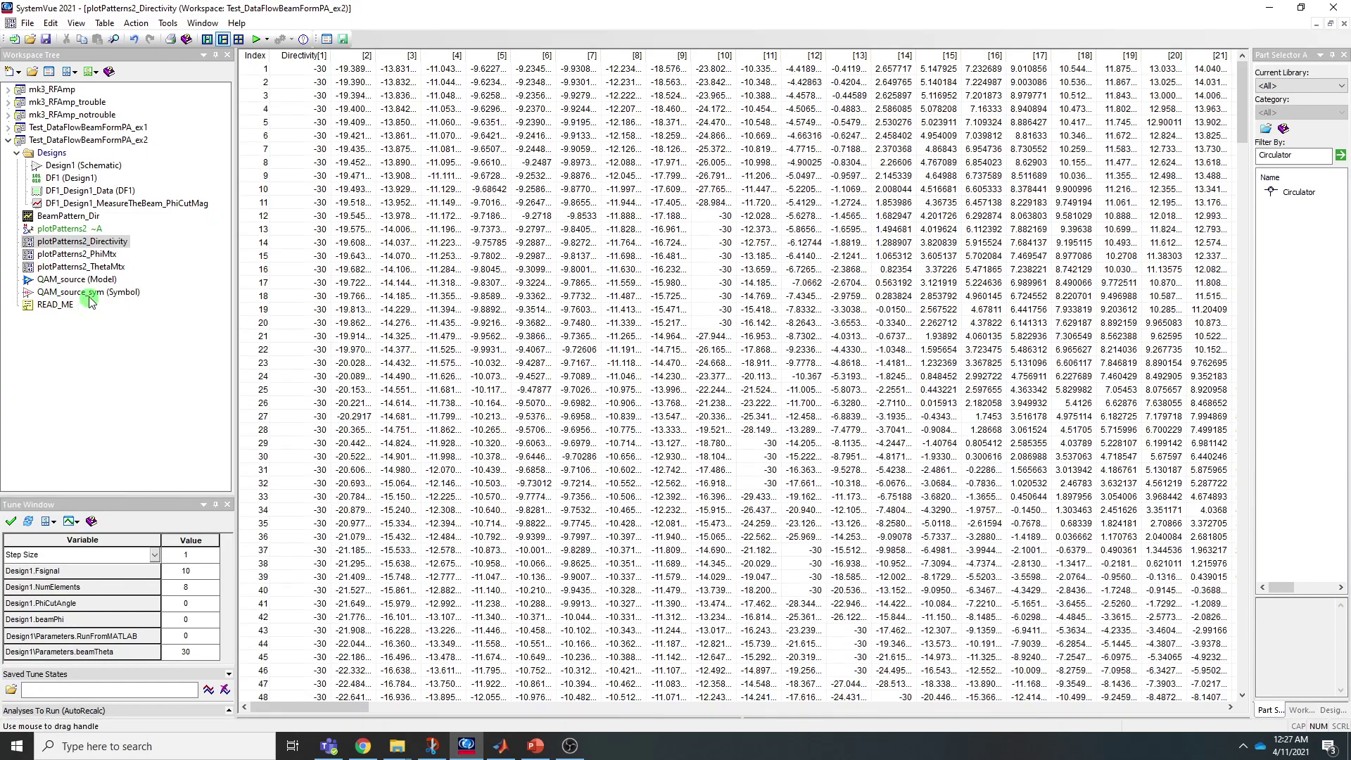
double_click(77, 219)
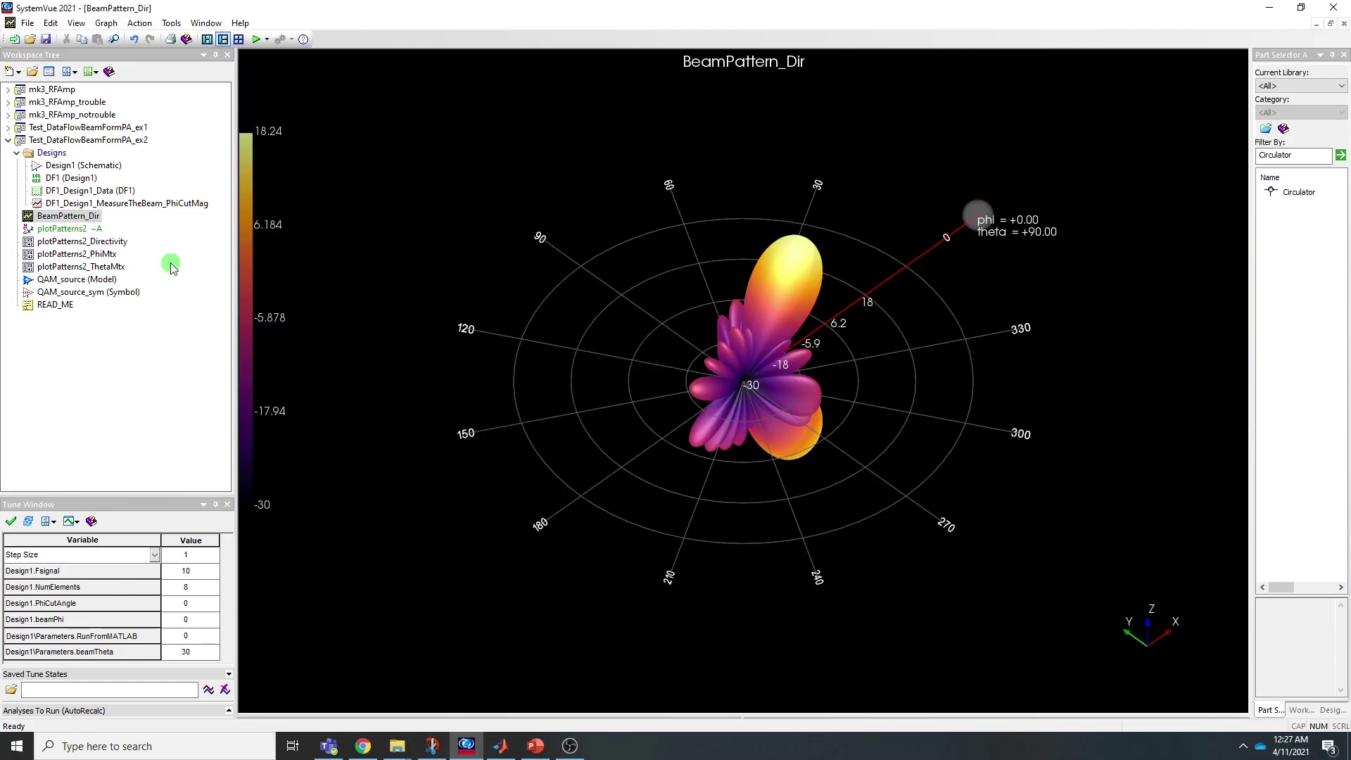
double_click(80, 228)
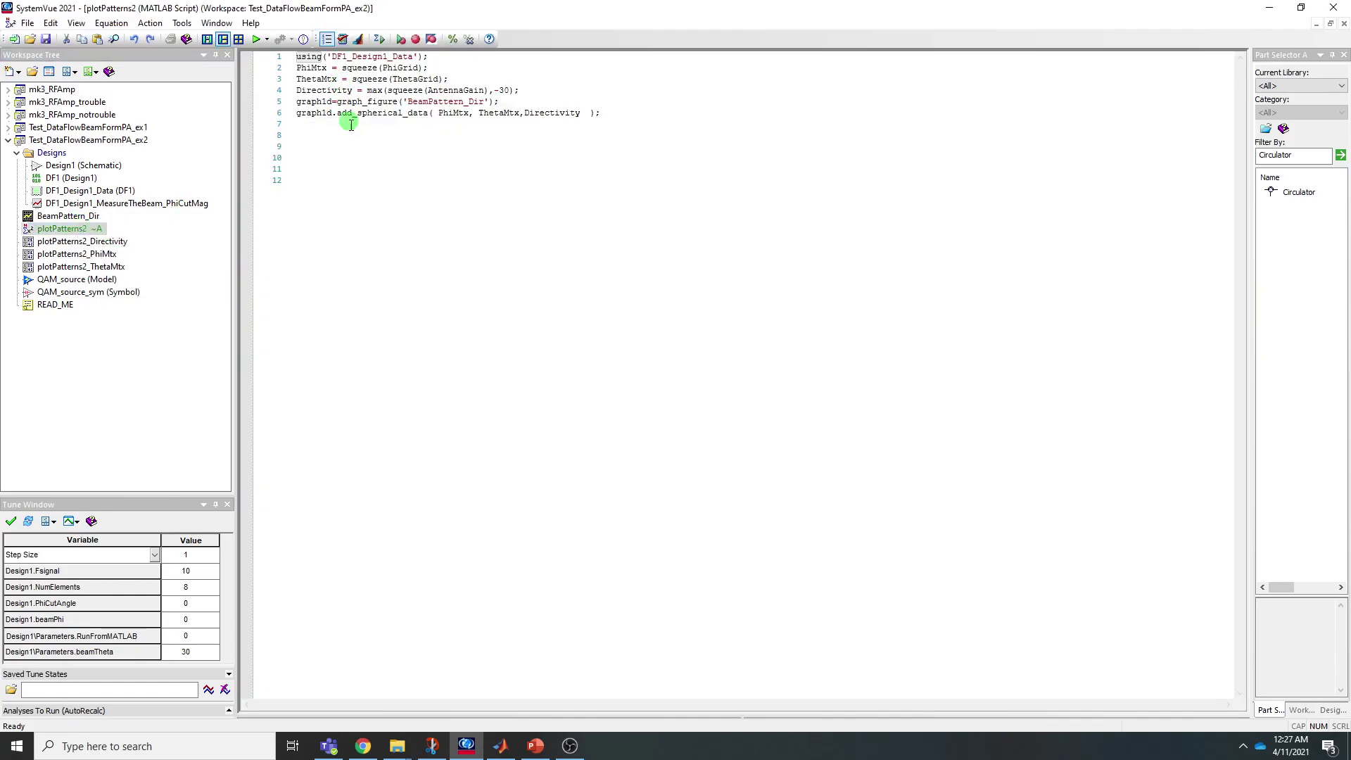
double_click(77, 217)
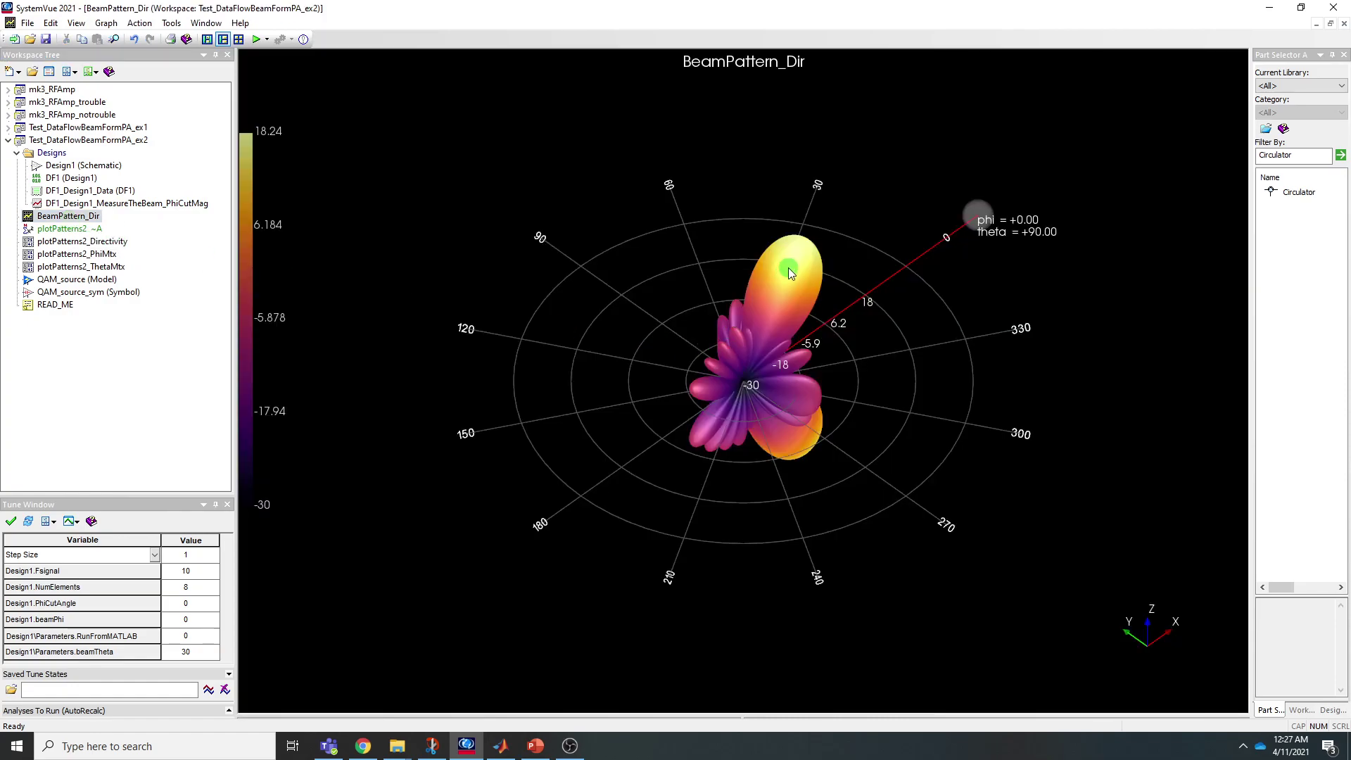
Place a Peak marker on the main lobe of the BeamPattern_Dir graph to read the beam direction
right_click(799, 249)
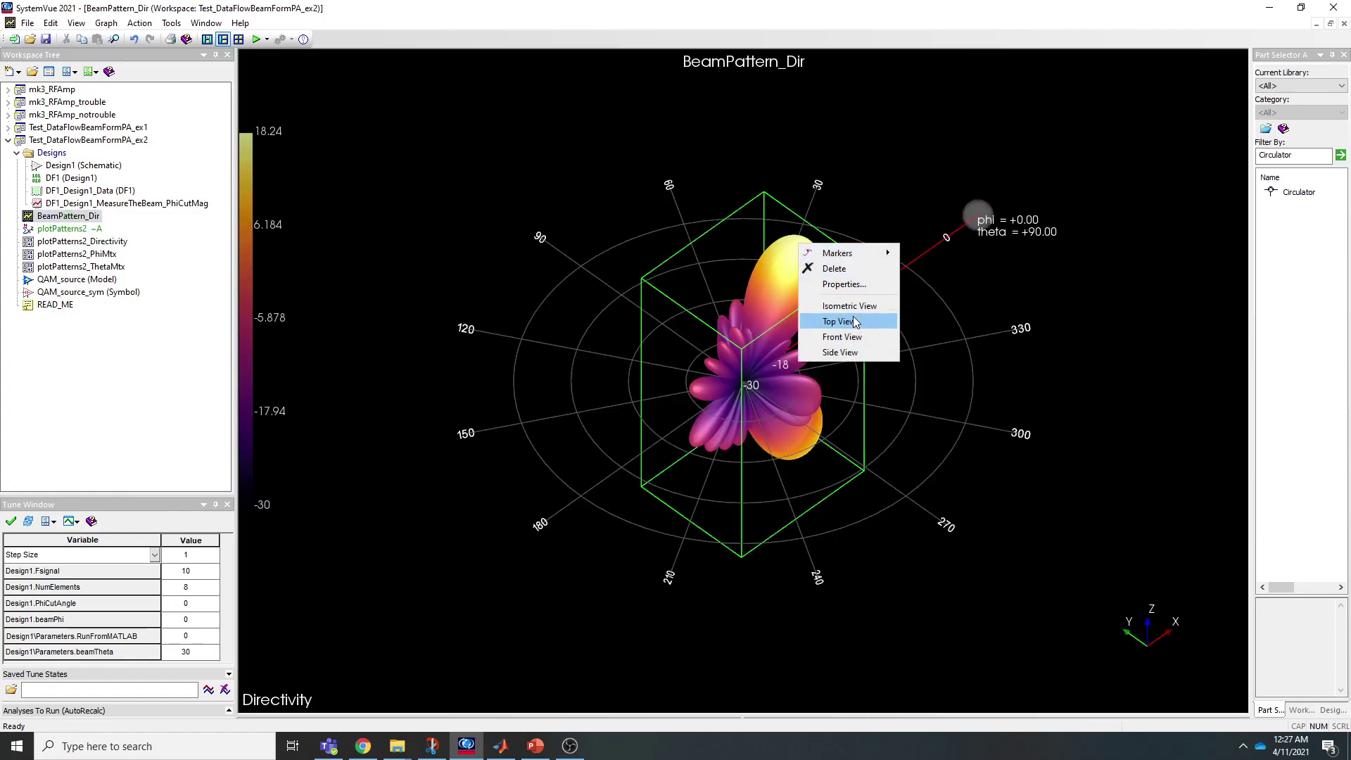
mouse_move(866, 253)
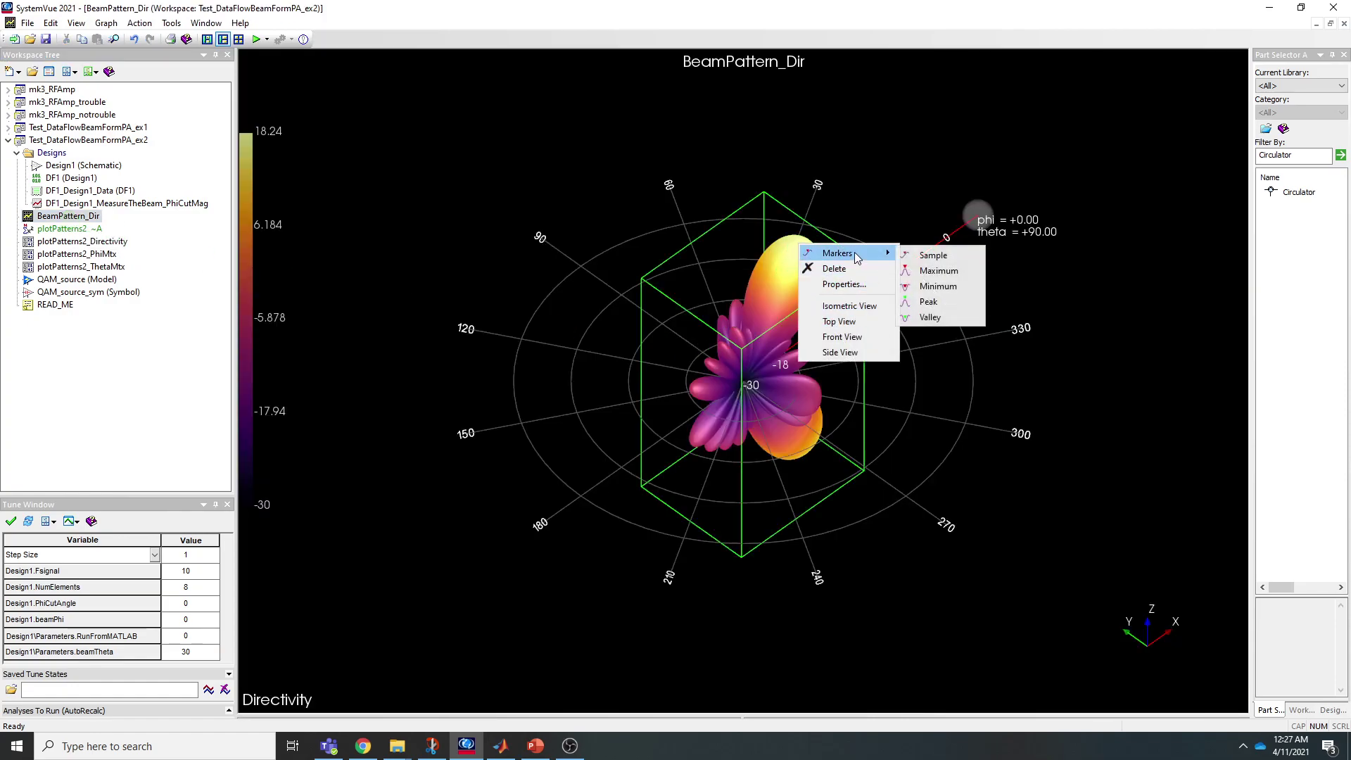
left_click(915, 301)
left_click_drag(822, 292, 814, 282)
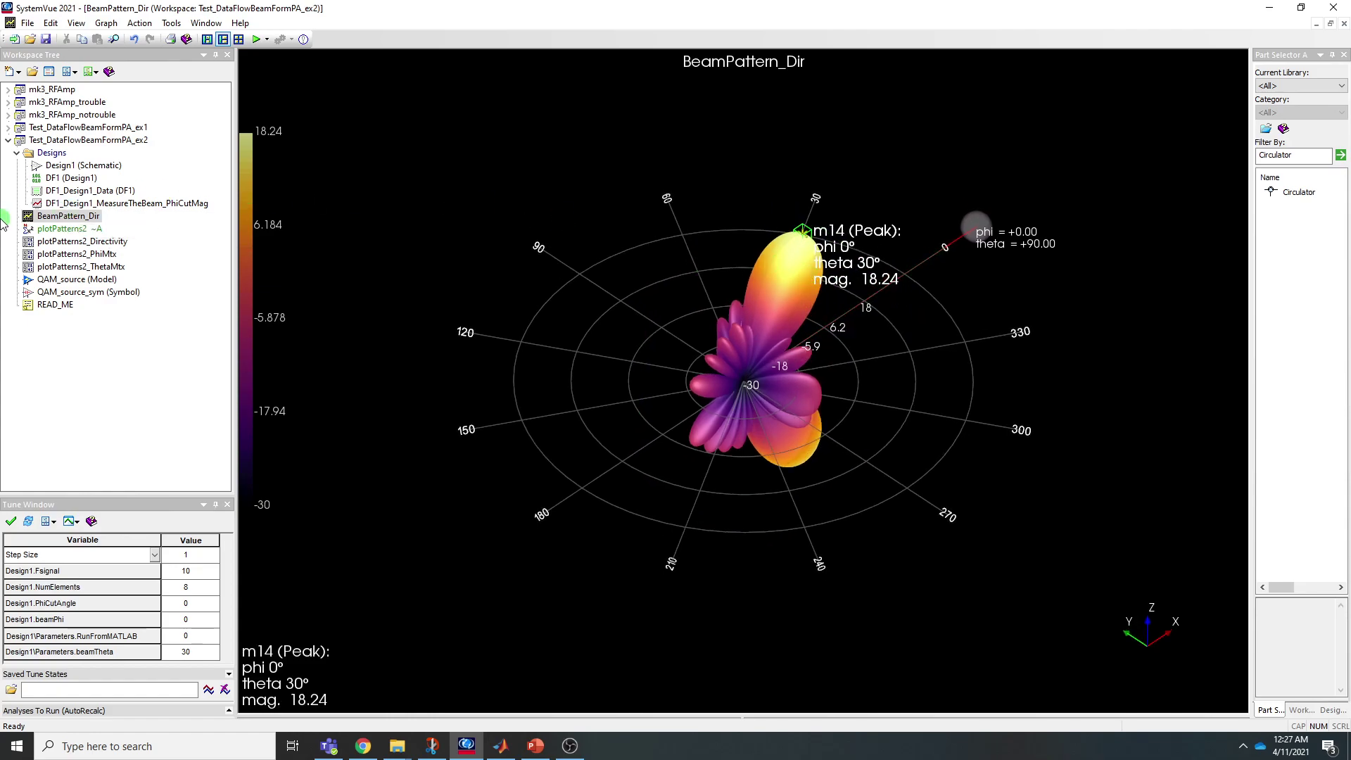
Delete the BeamPattern_Dir graph from the Test_DataFlowBeamFormPA_ex2 workspace
right_click(79, 217)
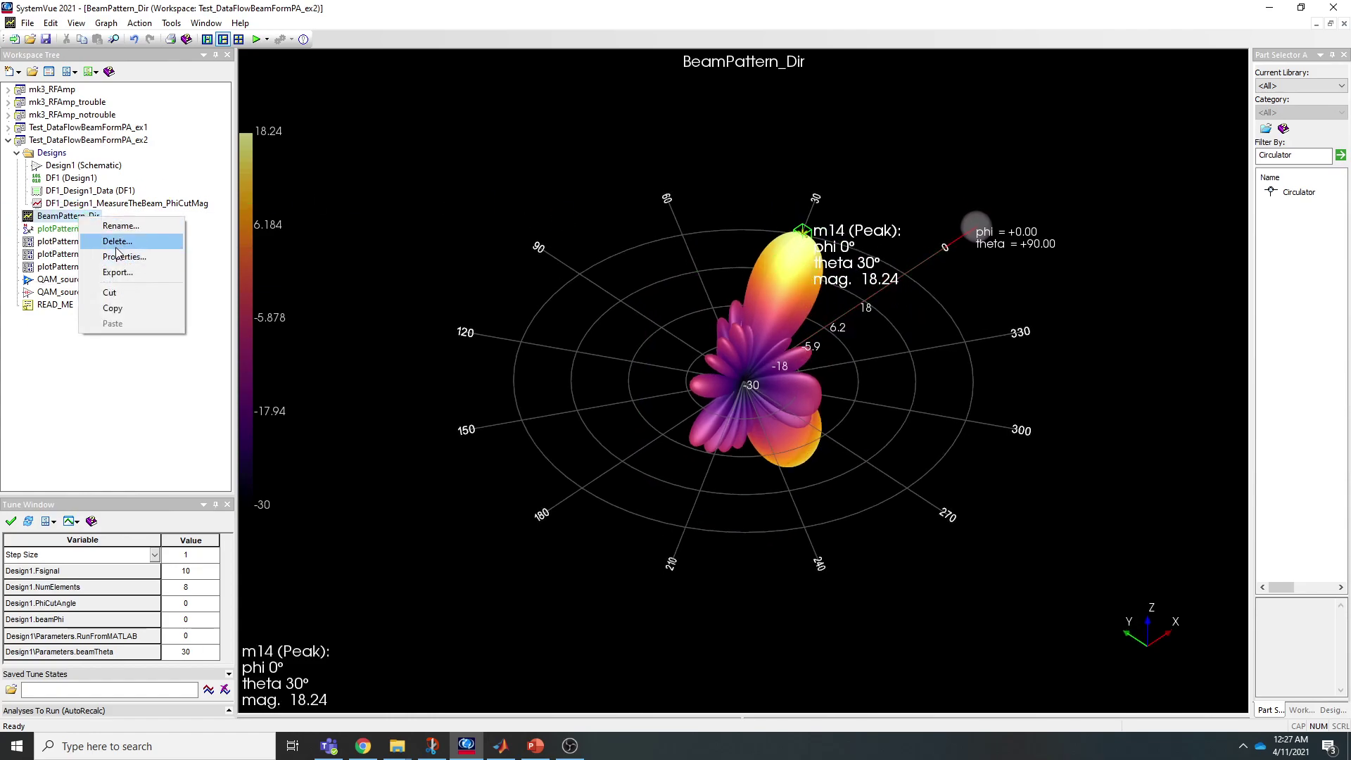
left_click(117, 243)
left_click(692, 409)
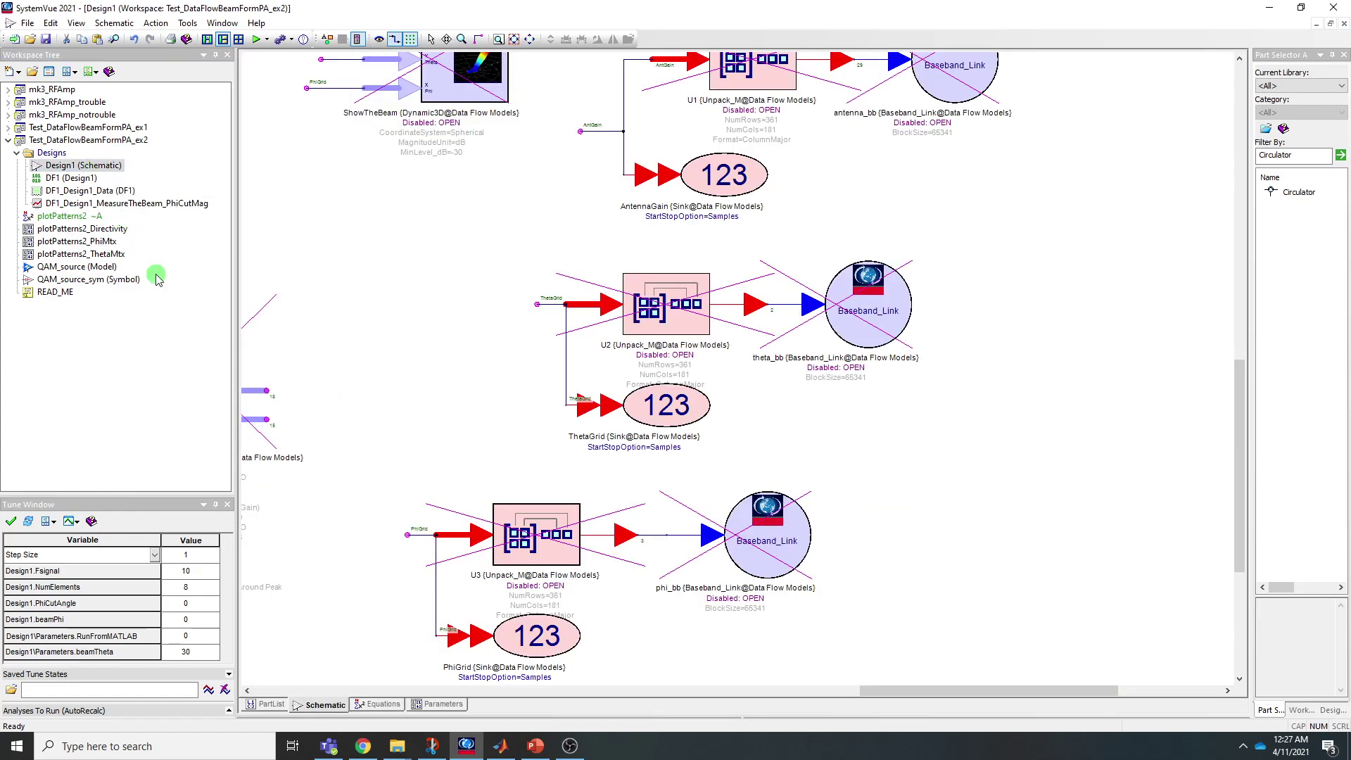
Set the Design1 beamTheta parameter to 45, then run the DF1 simulation and stop it once the sinks have collected their data
left_click(529, 40)
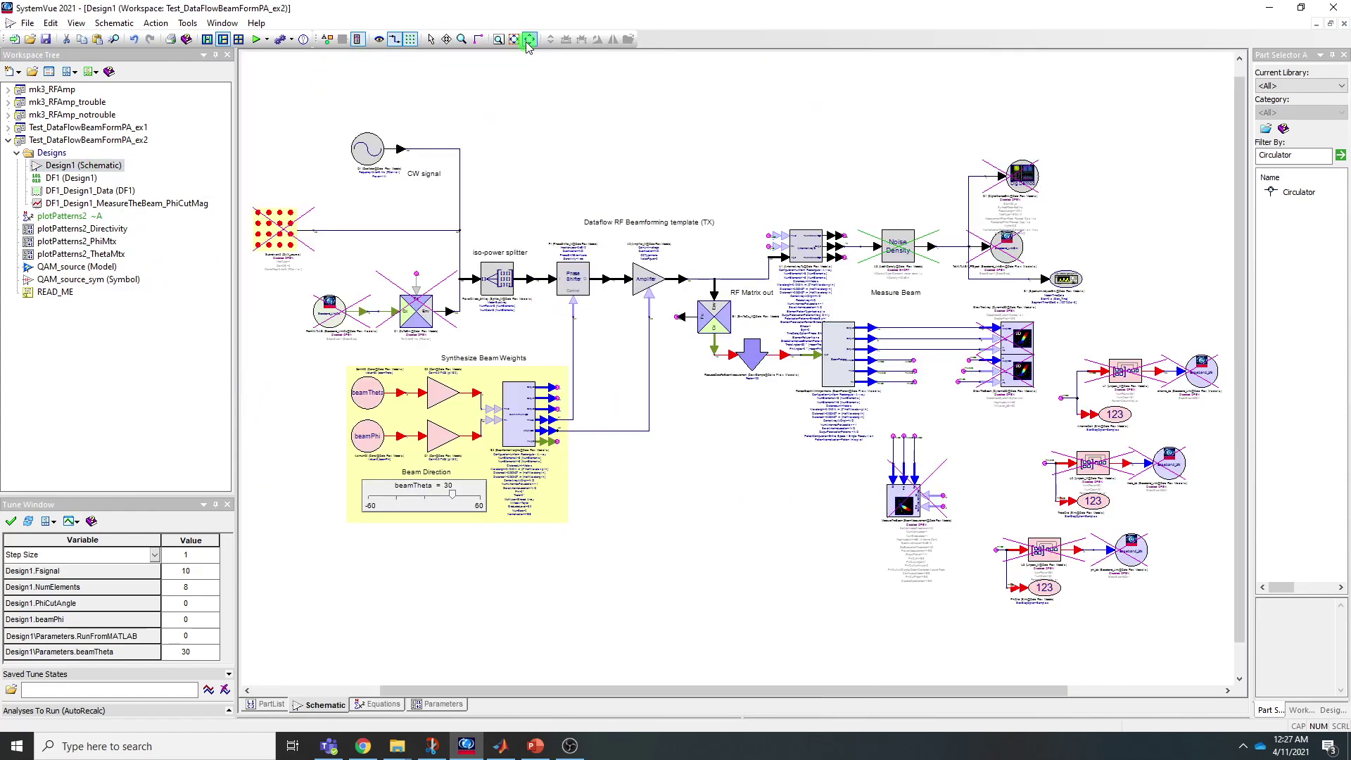
left_click(191, 651)
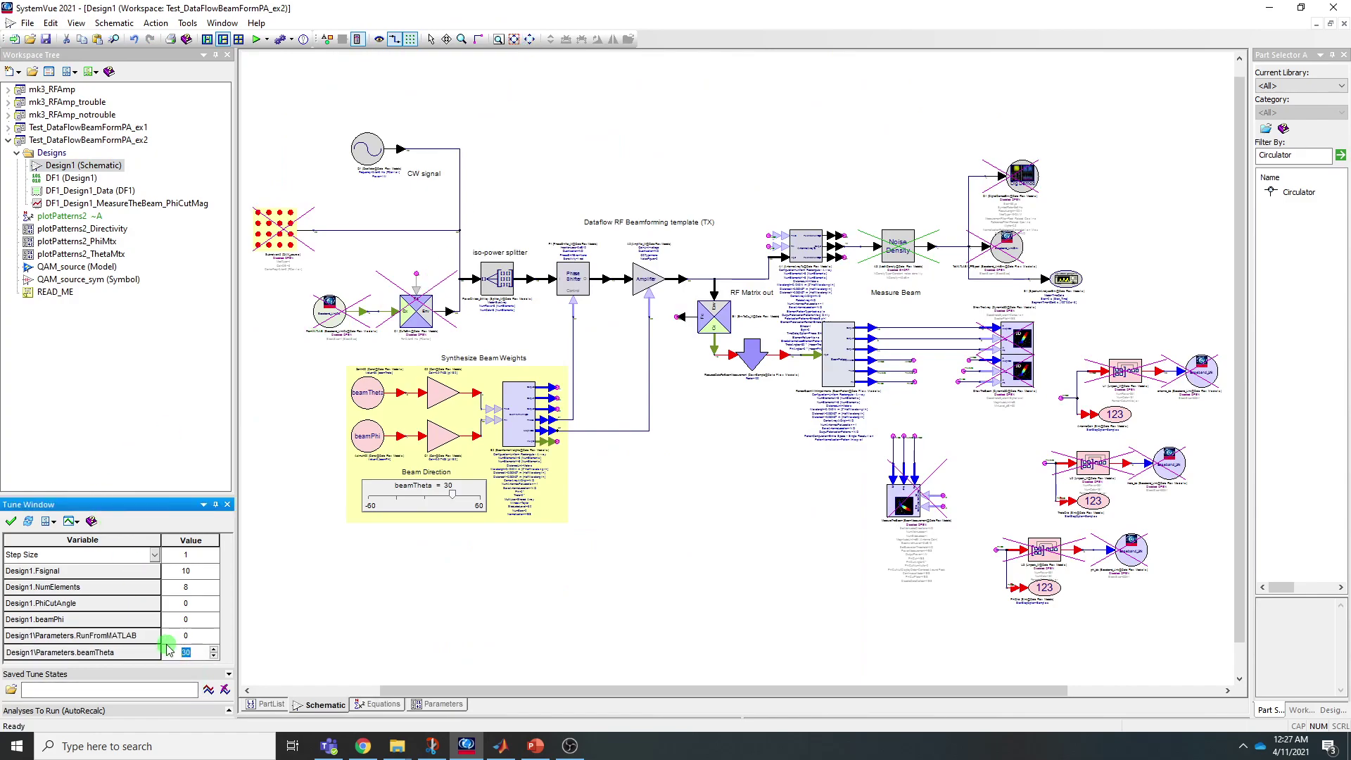
left_click(280, 637)
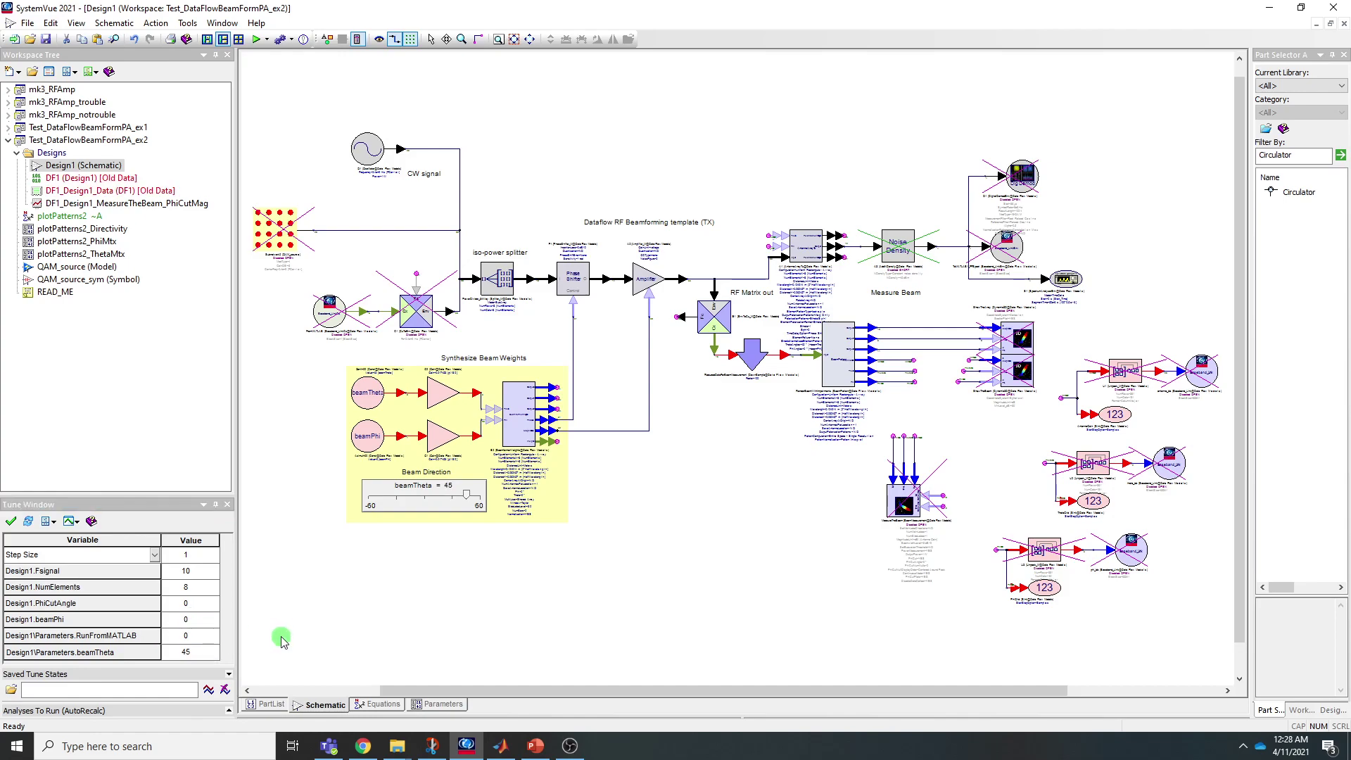
left_click(255, 40)
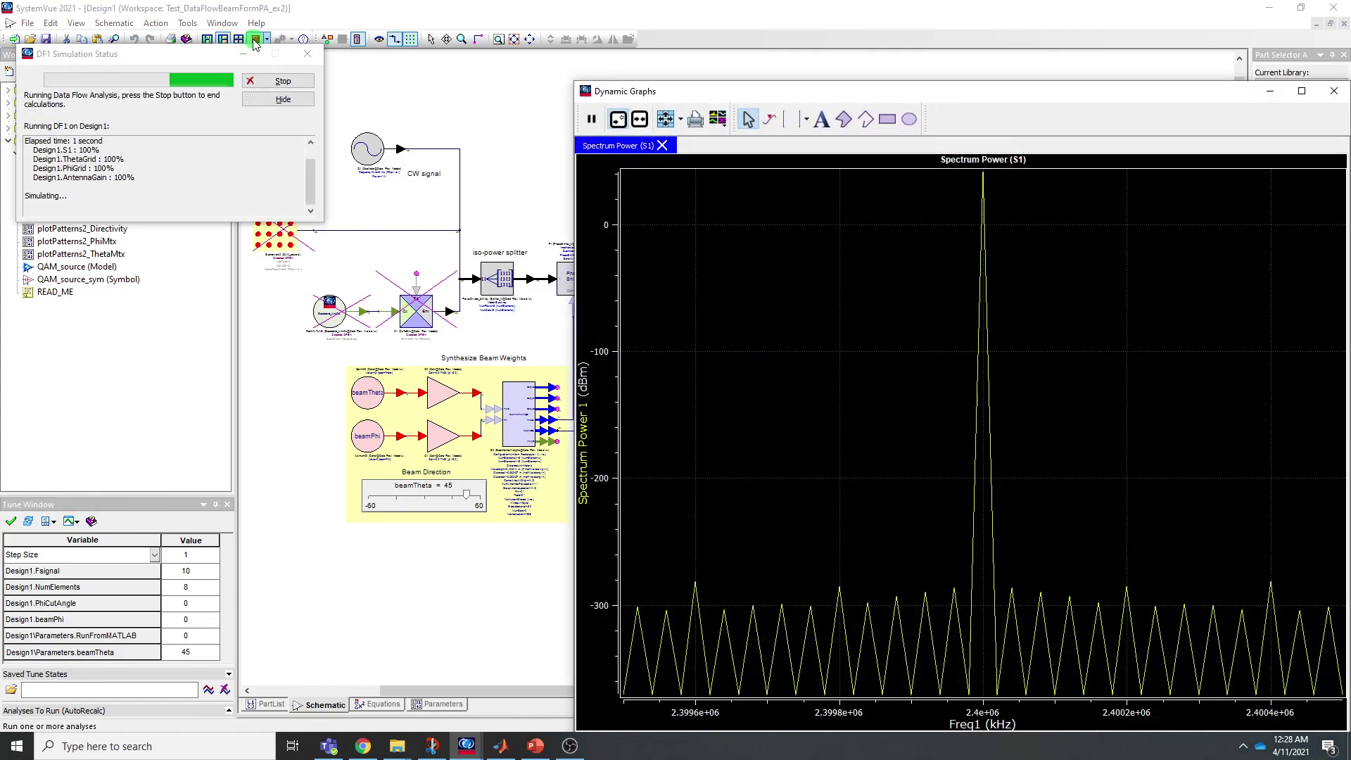
left_click(285, 82)
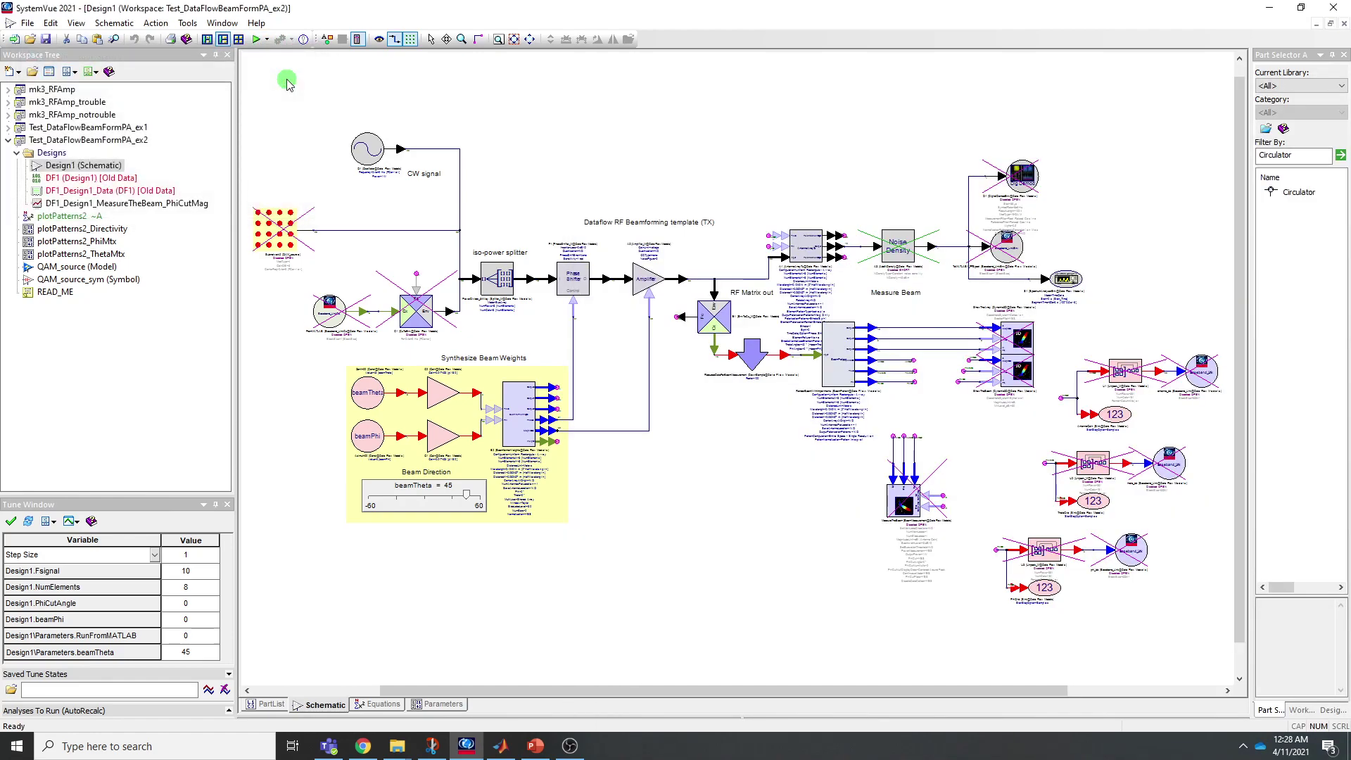
Run the plotPatterns2 equations to regenerate the BeamPattern_Dir graph and add a Peak marker to its main lobe
right_click(70, 216)
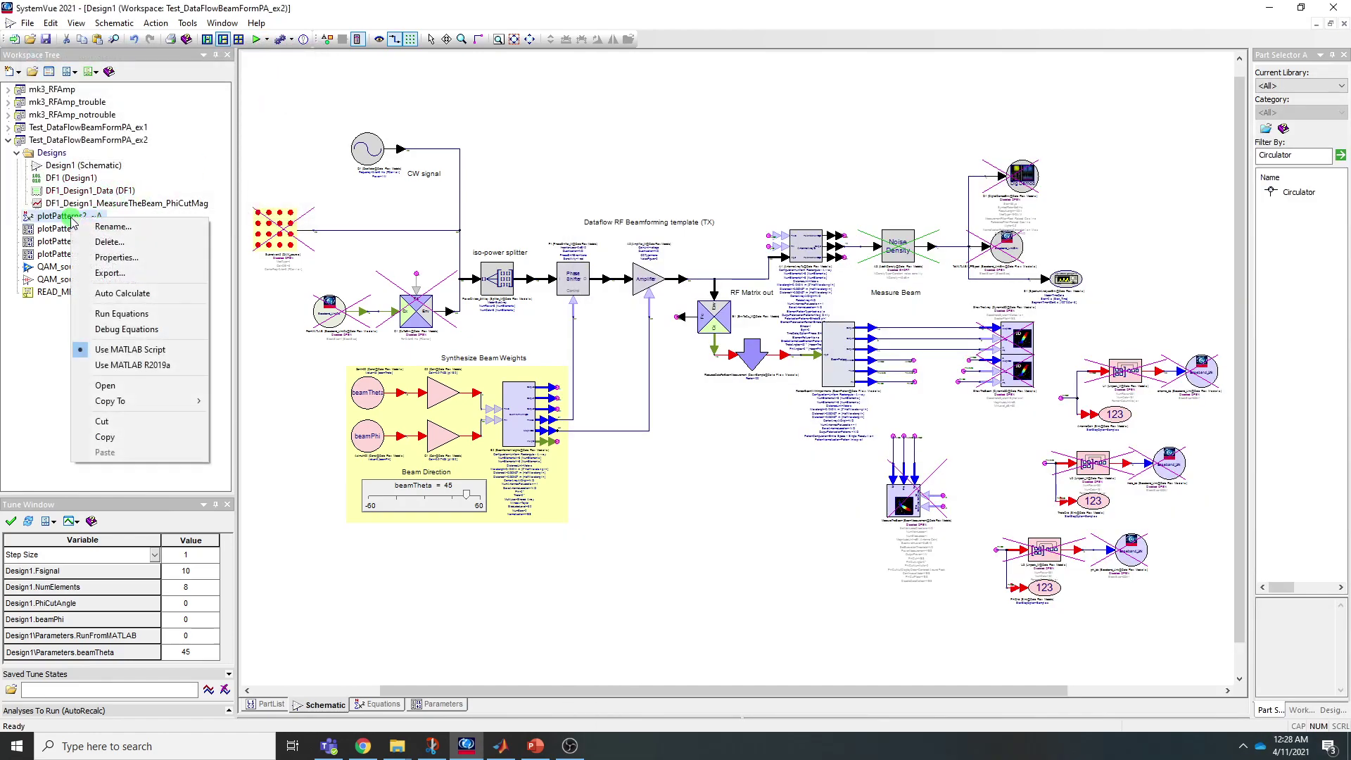
left_click(109, 314)
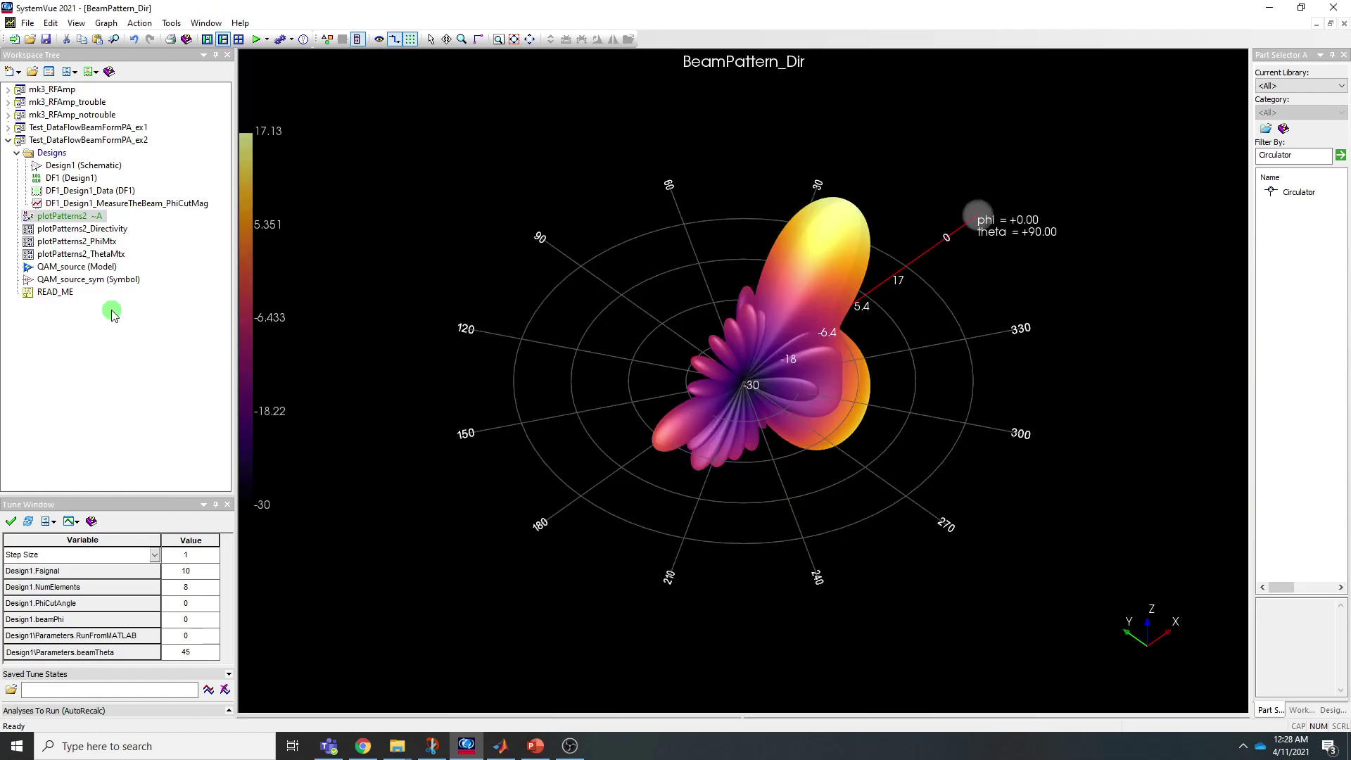
right_click(851, 205)
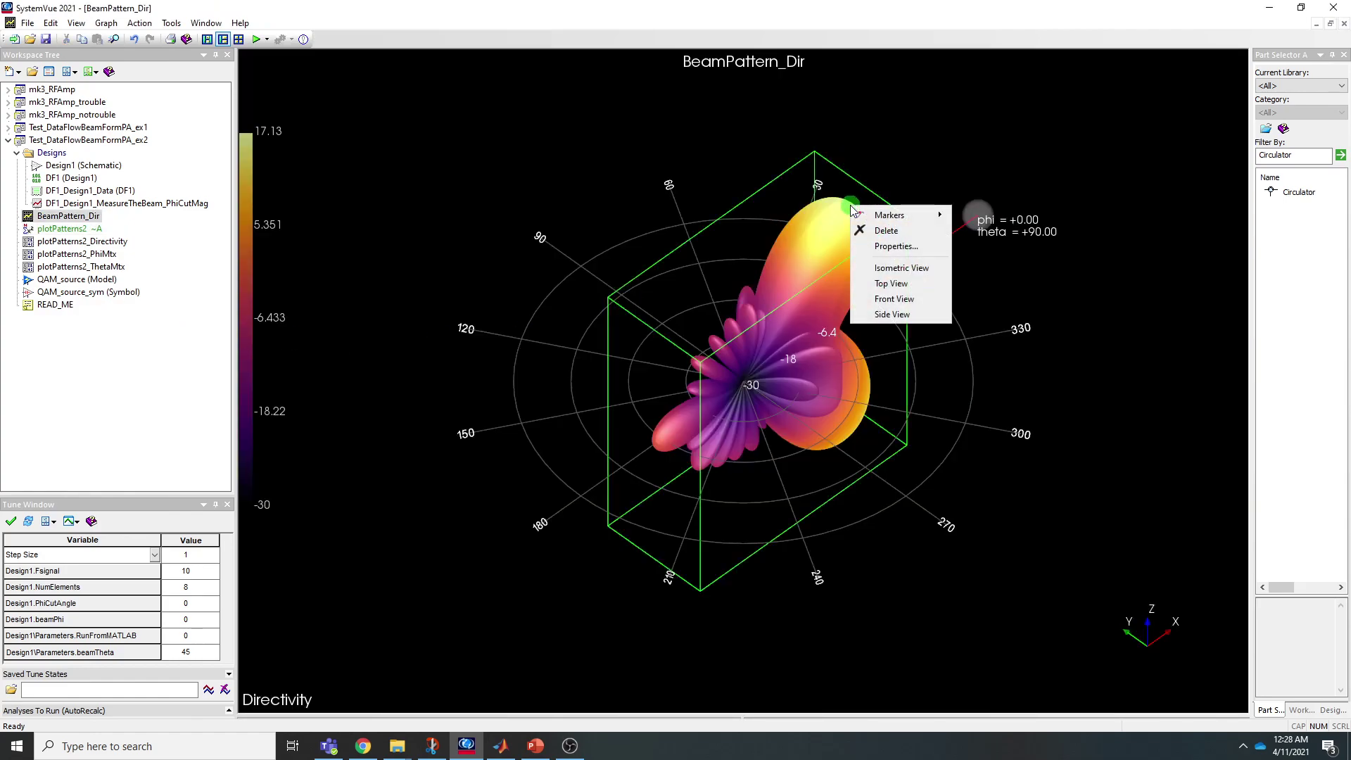
mouse_move(890, 216)
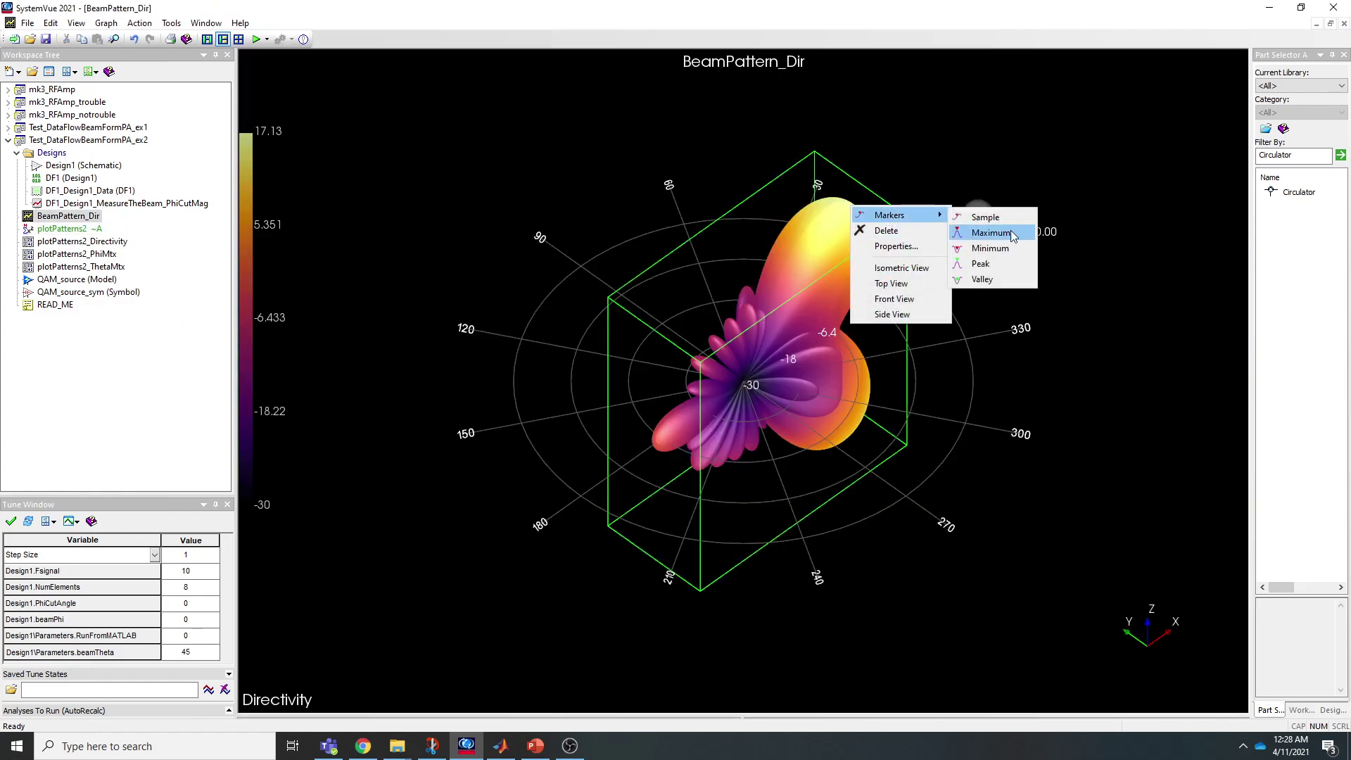
left_click(990, 263)
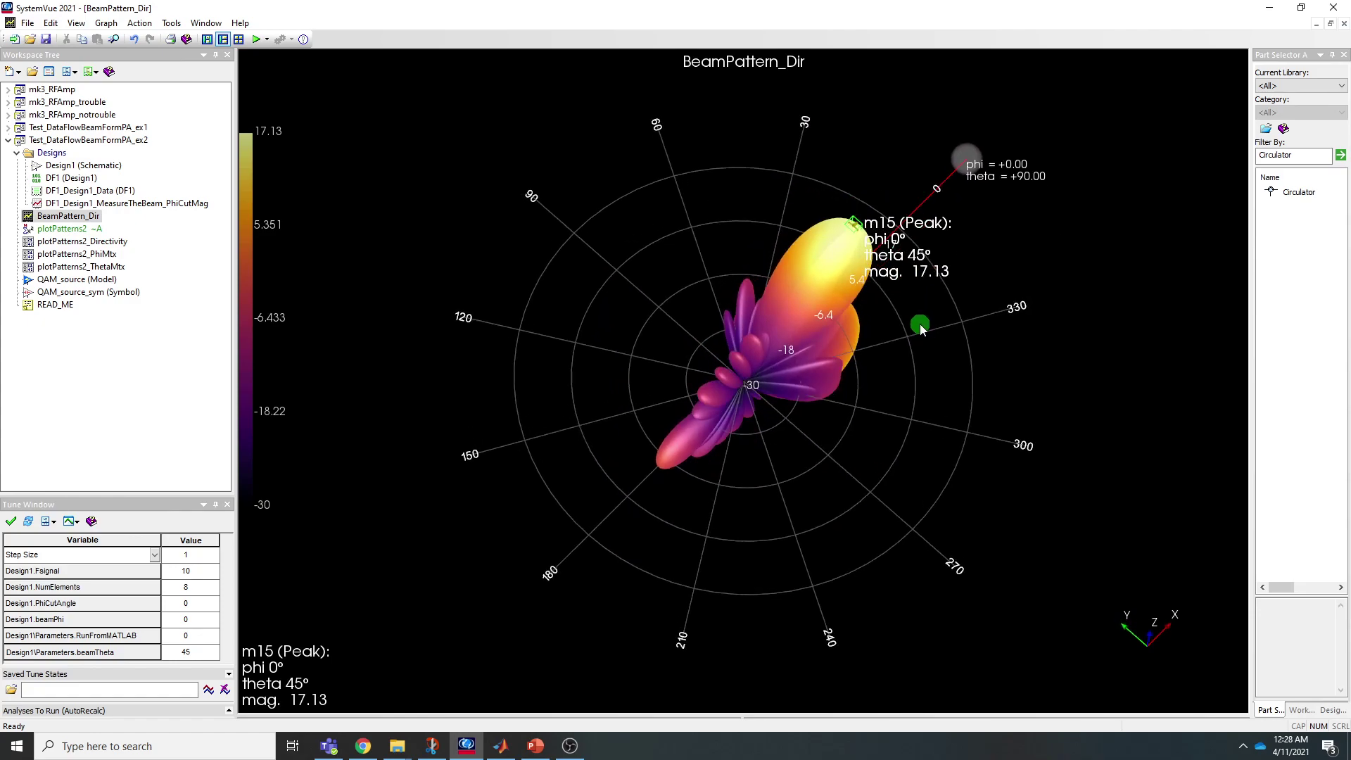
Examine the updated plotPatterns2_Directivity table and return to the article's Test Run #2 section
double_click(71, 166)
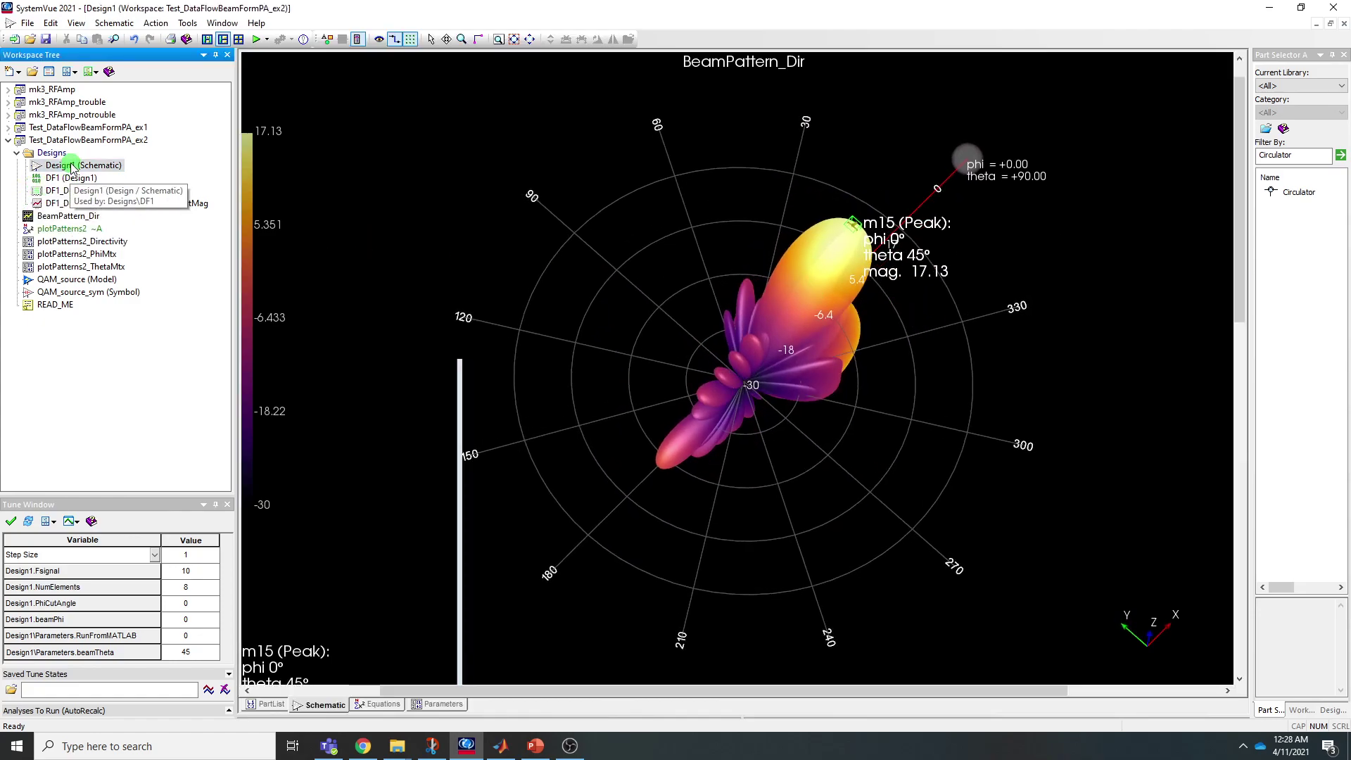
double_click(105, 242)
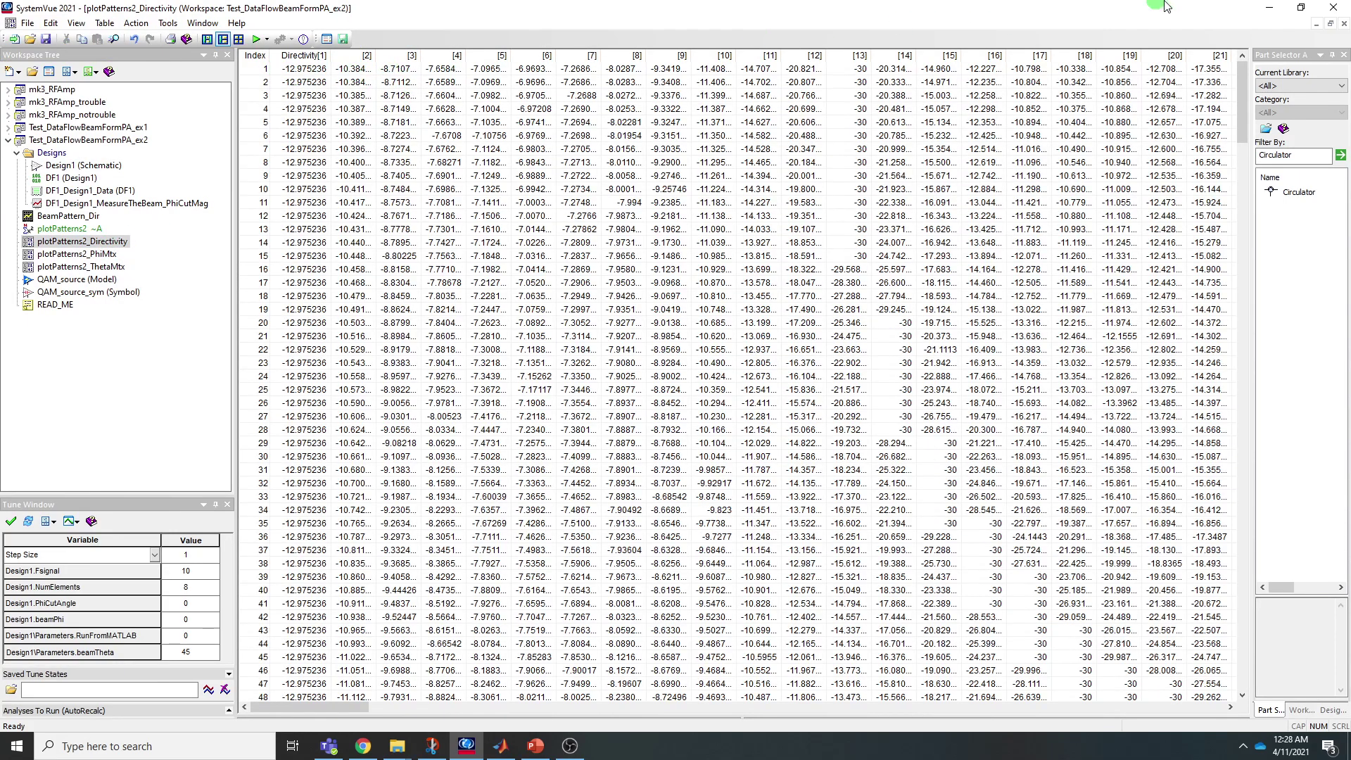
left_click(1267, 12)
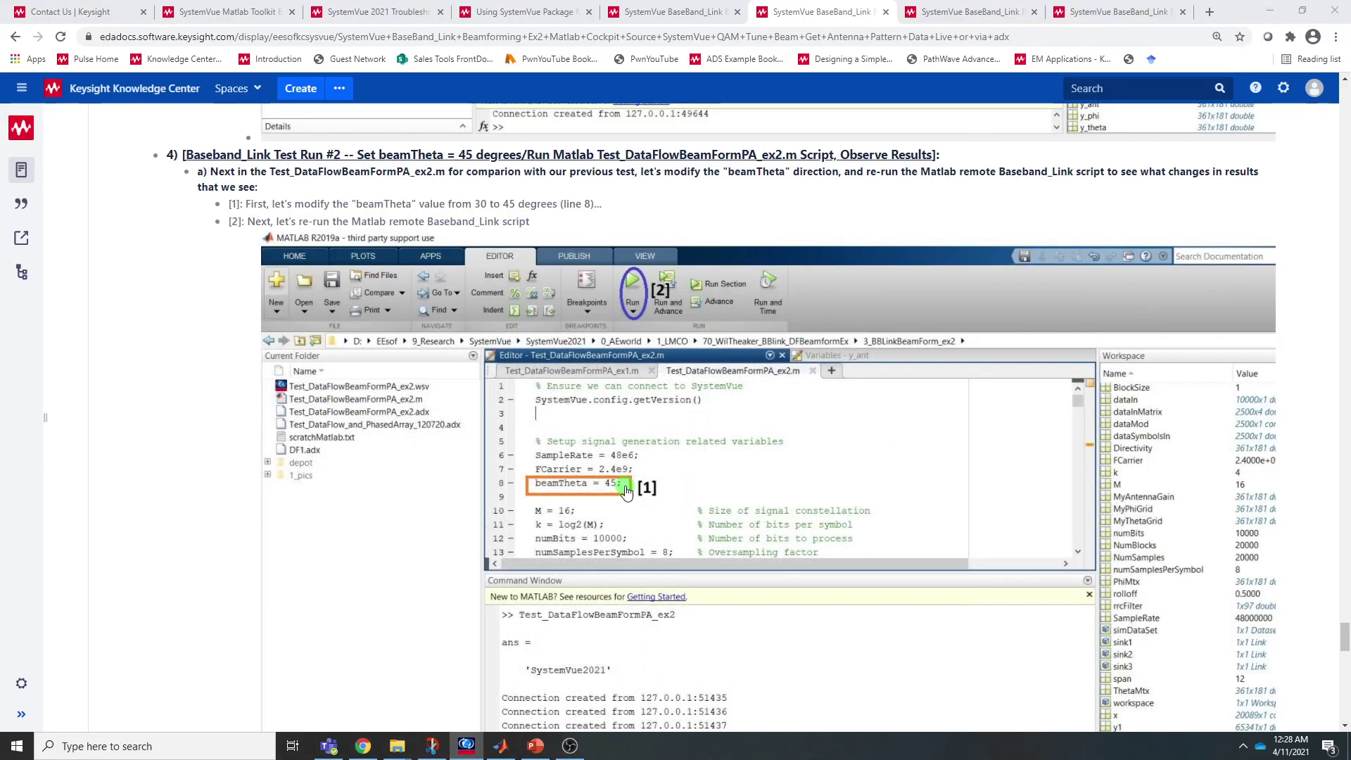
In MATLAB, clear the command history output and all workspace variables, then rerun the Test_DataFlowBeamFormPA_ex2.m script
left_click(500, 746)
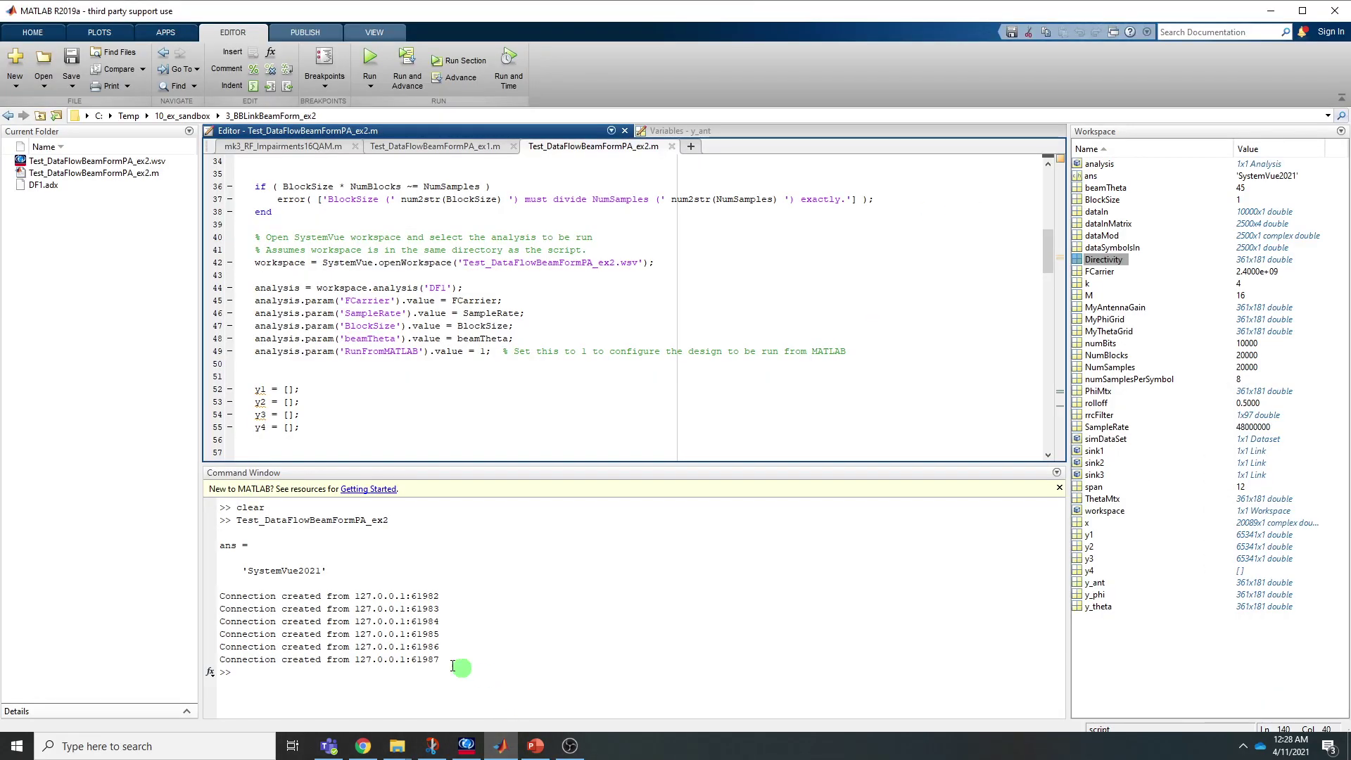
left_click(321, 679)
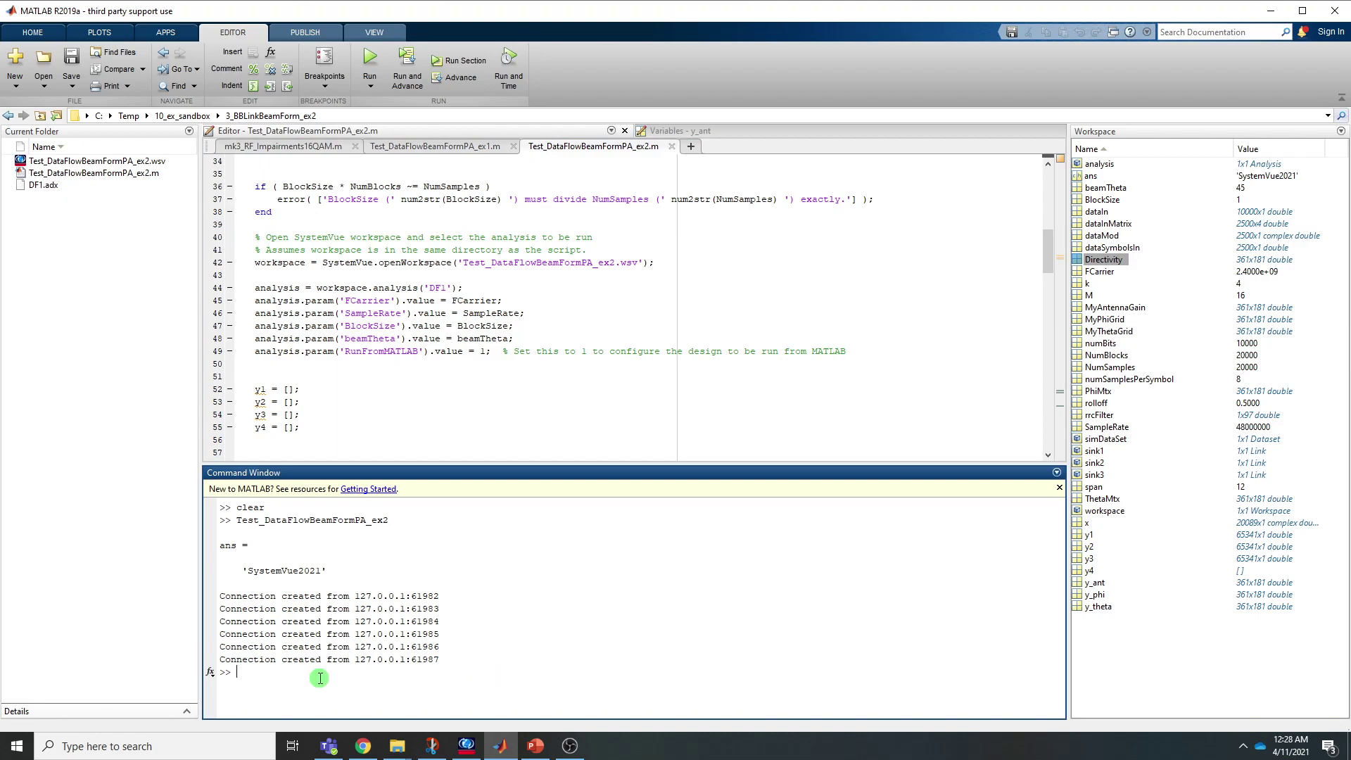
type("clc")
key("Return")
type("clear")
key("Return")
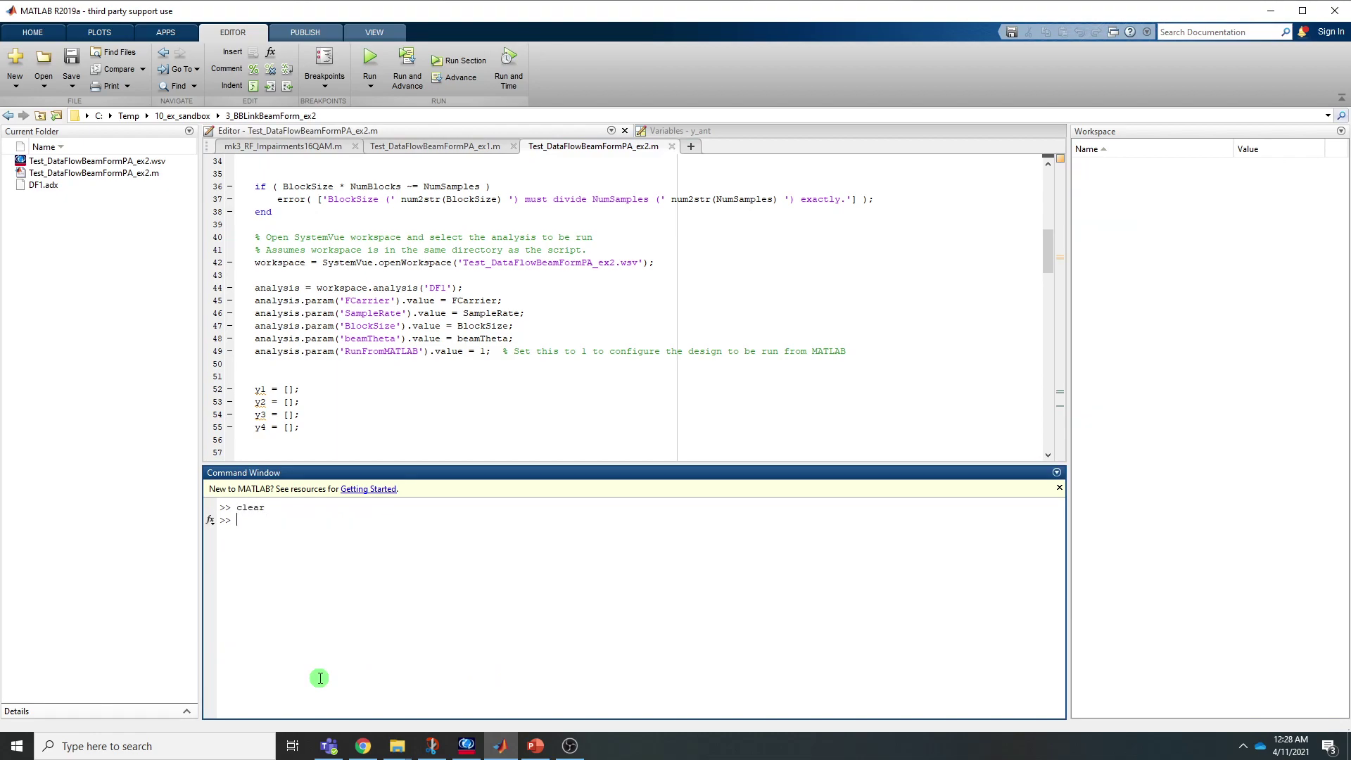
left_click(369, 60)
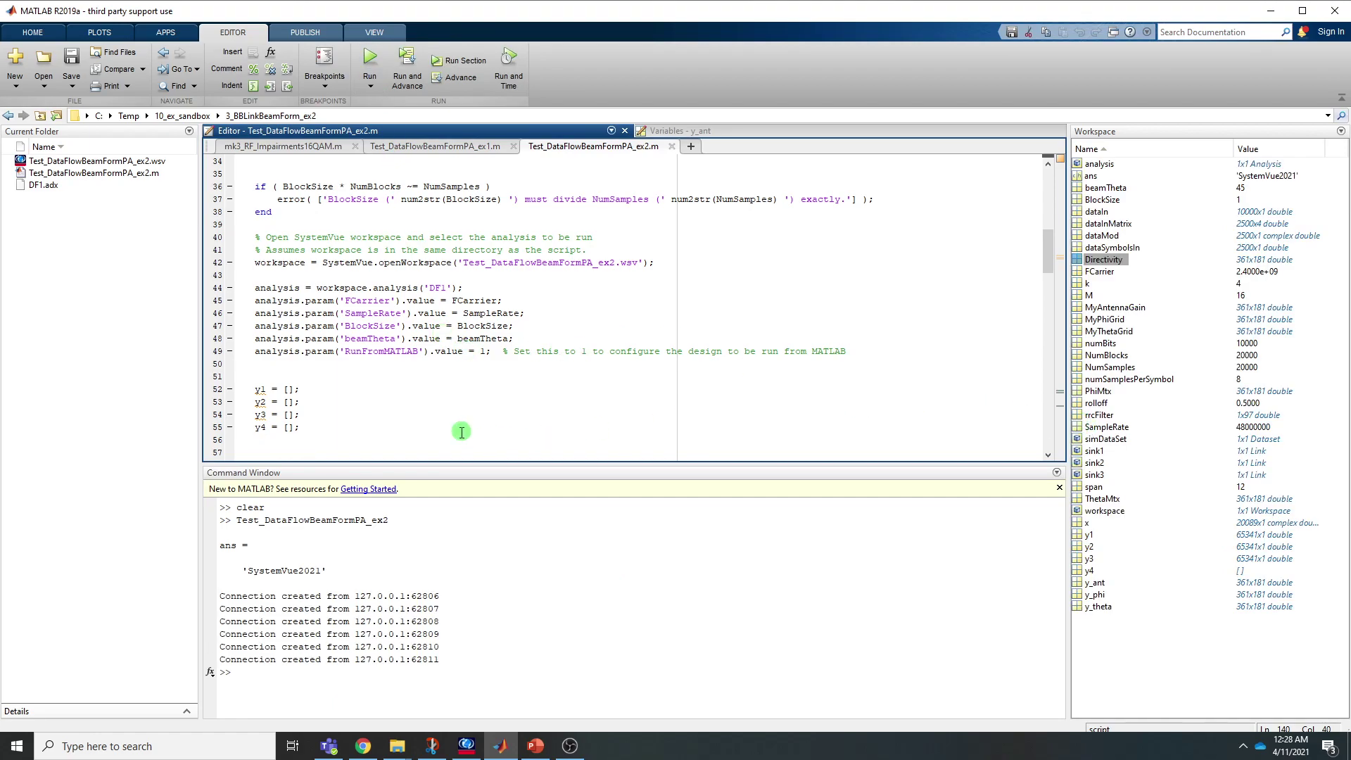
Look over the script's sink link section and enlarge the y_ant variable view to examine the returned antenna values
scroll(343, 361, "down", 10)
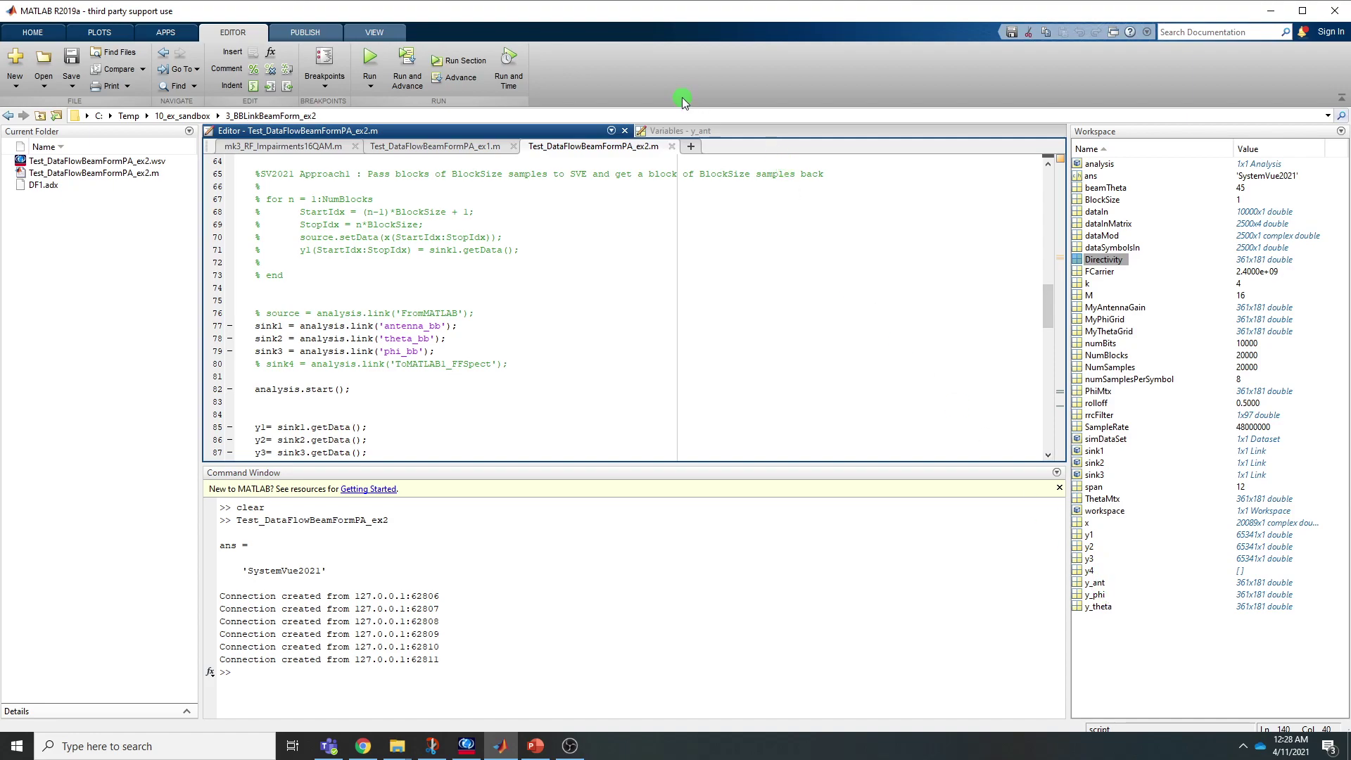
double_click(687, 133)
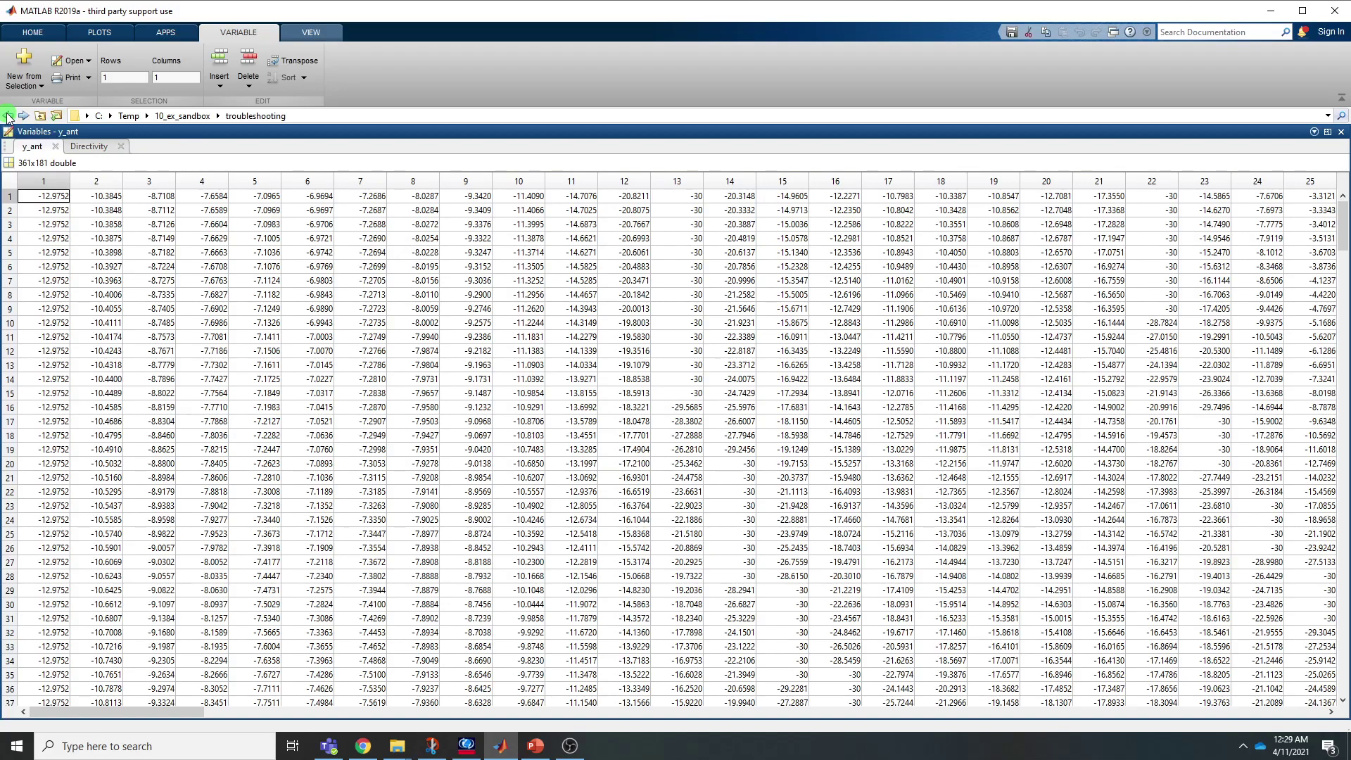
Change the current folder to 10_ex_sandbox and close the open Directivity and y_ant variables
left_click(177, 117)
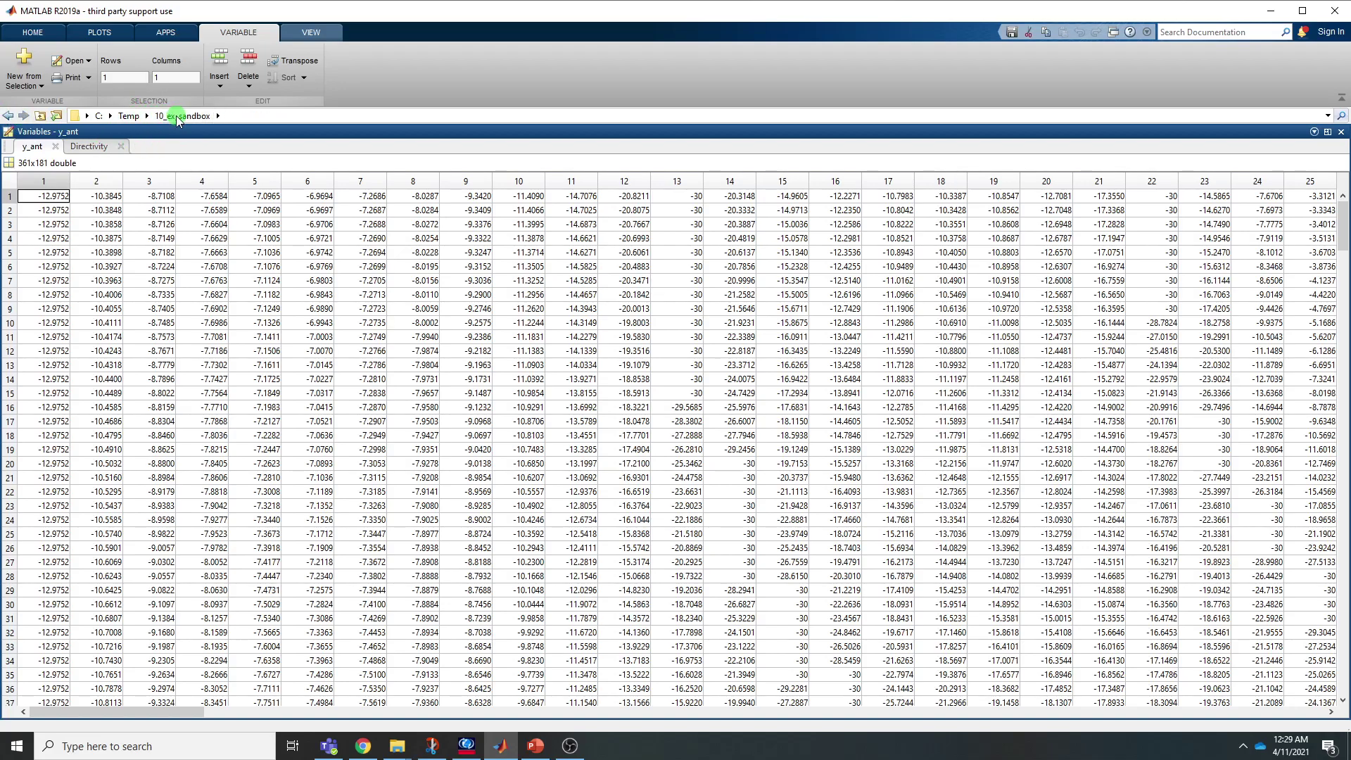
left_click(121, 146)
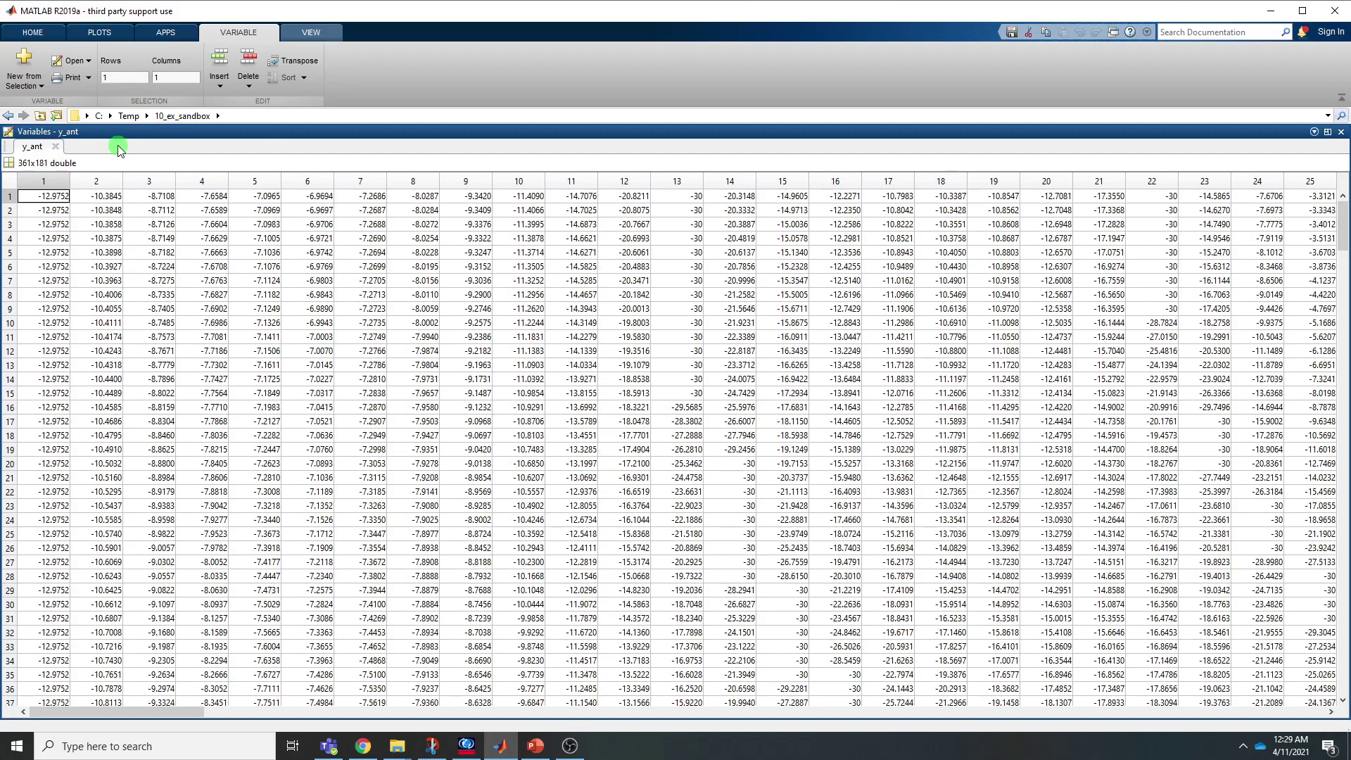
left_click(56, 147)
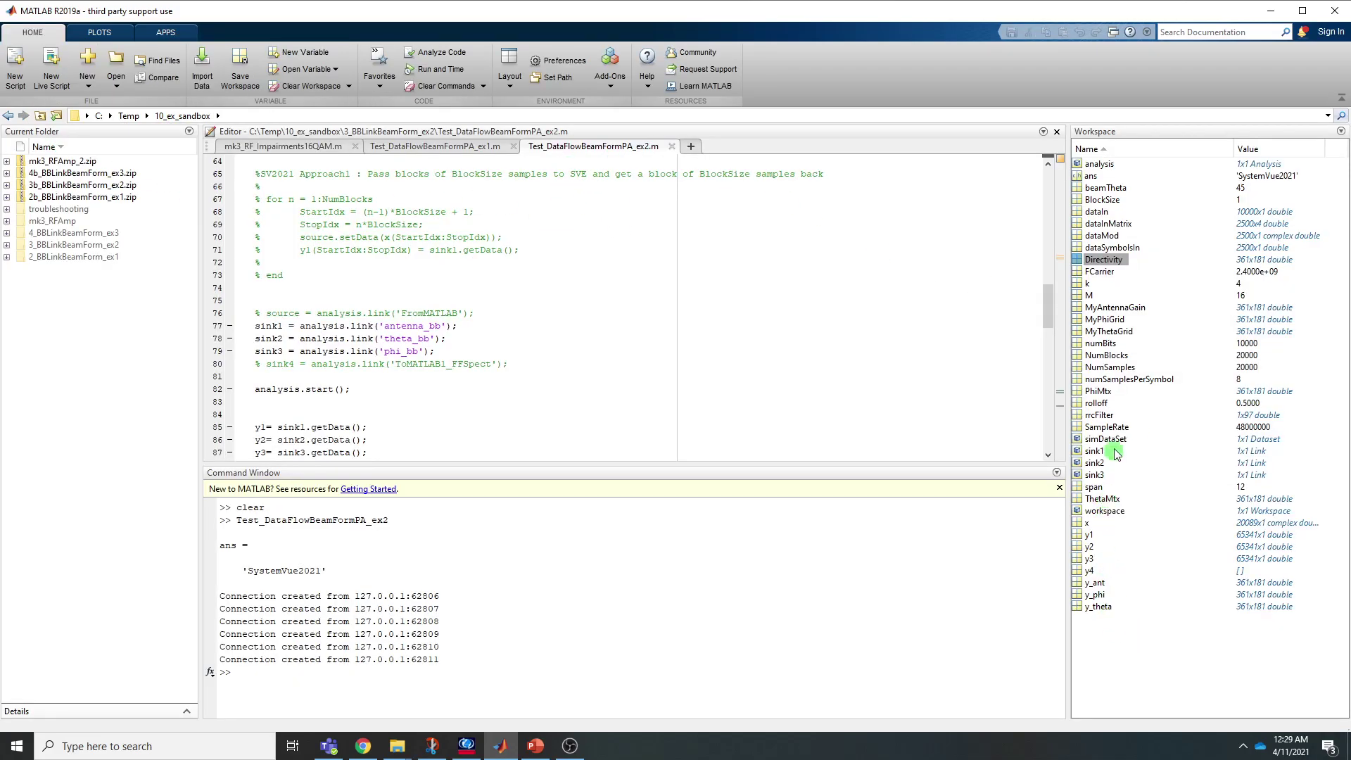
Open the Directivity variable from the workspace to examine its matrix values
double_click(1105, 261)
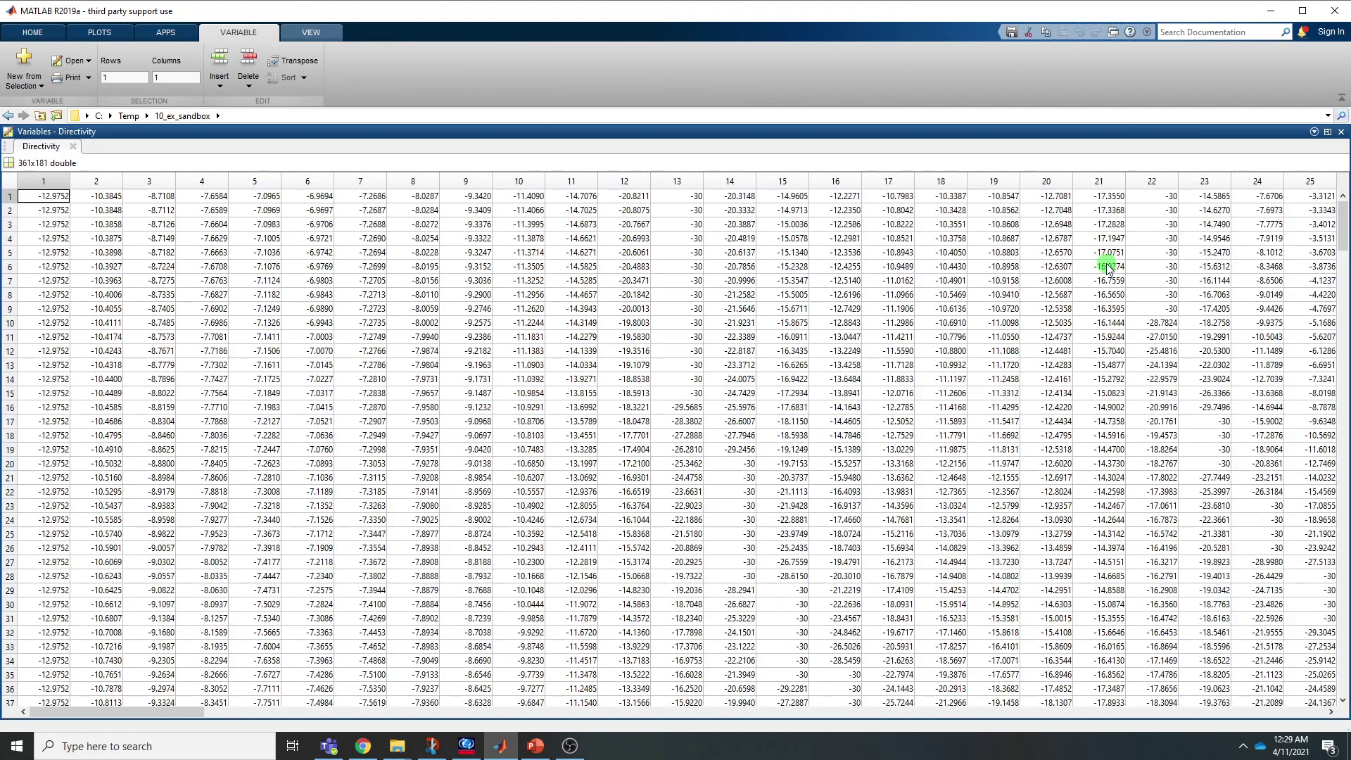
left_click(1301, 18)
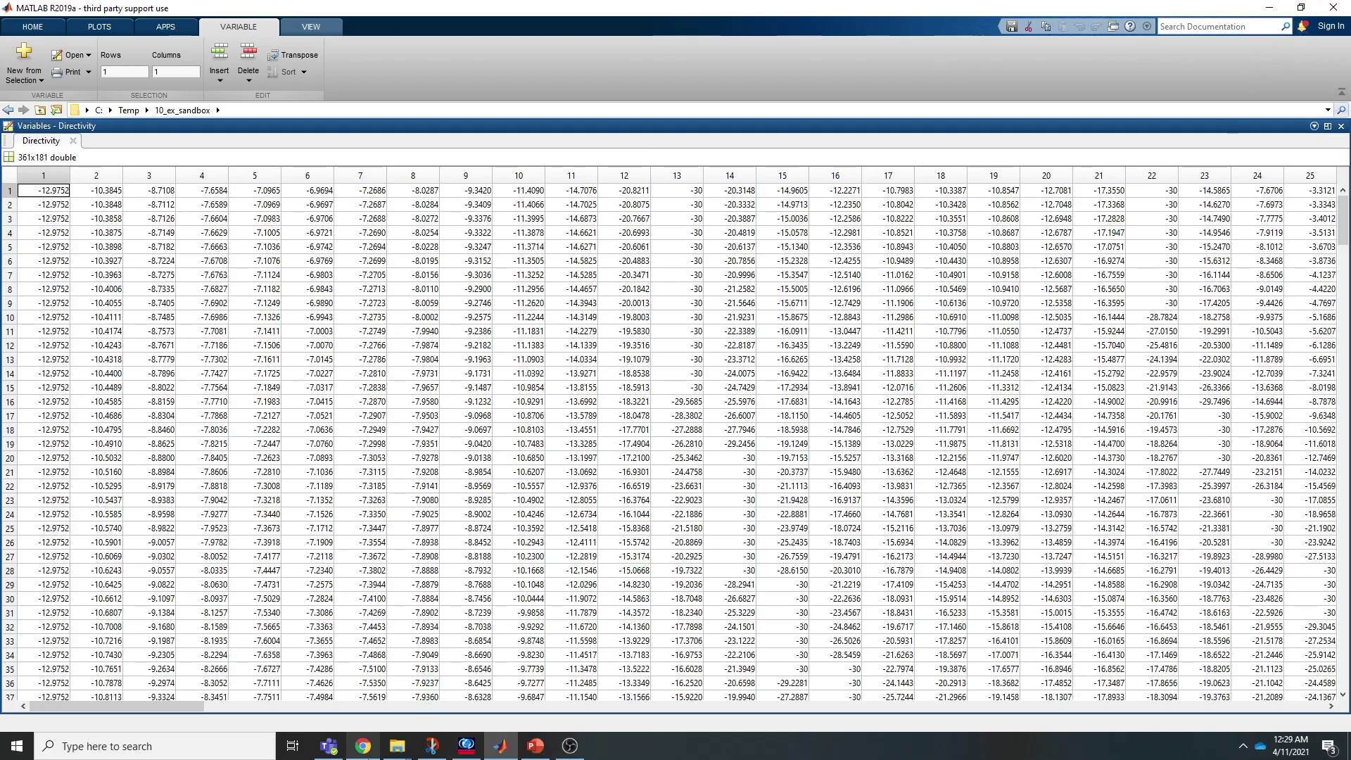
Return to the article to compare its Test Run #2 y_ant table, then go back to the section on converting workspaces for Baseband_Link
left_click(362, 746)
scroll(281, 546, "down", 5)
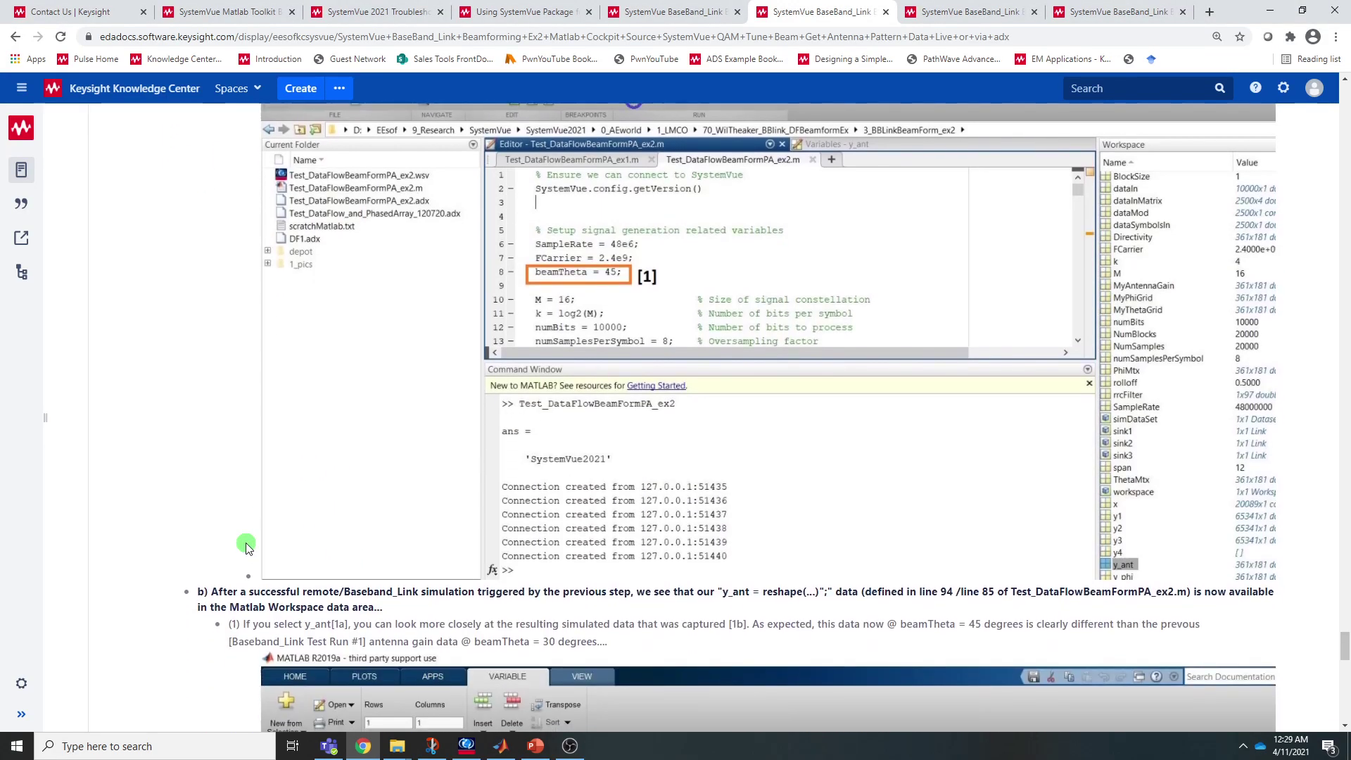
scroll(801, 495, "down", 5)
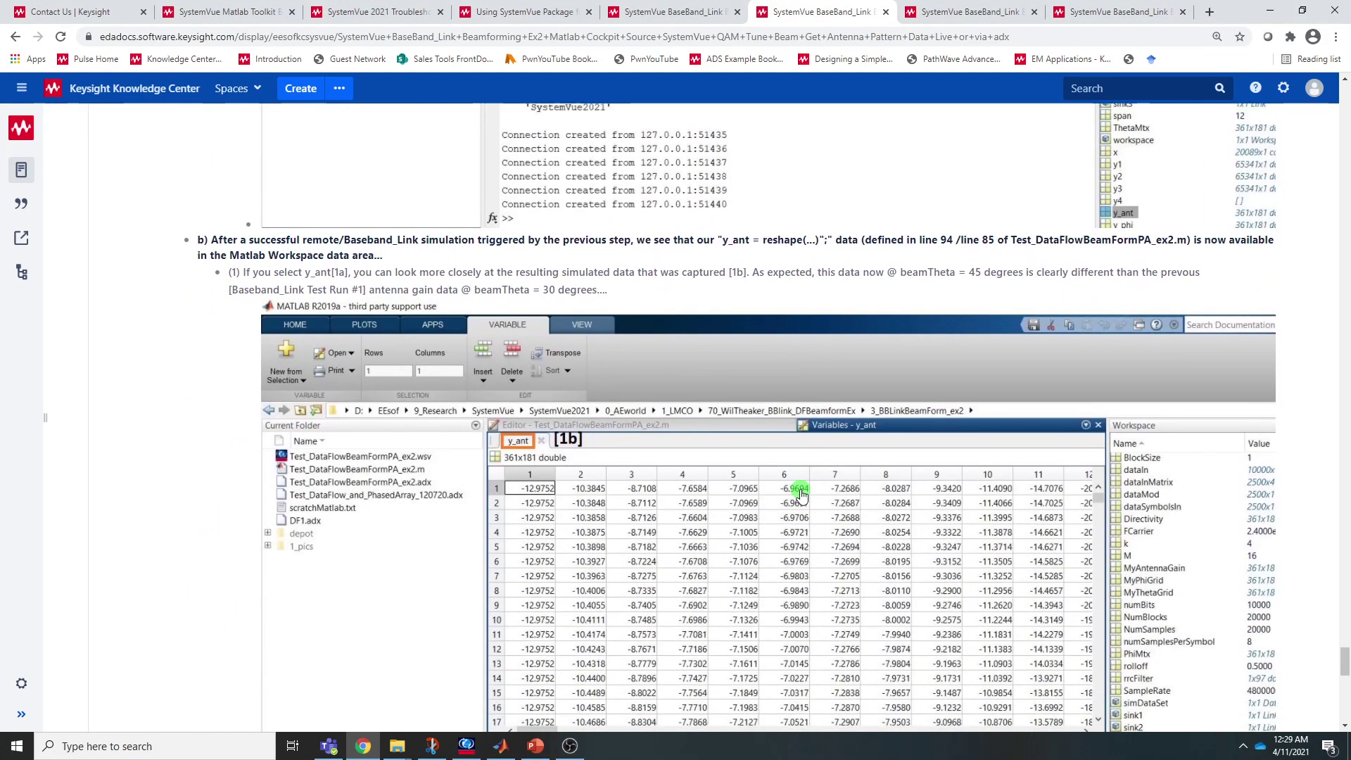
scroll(800, 494, "down", 3)
scroll(796, 483, "up", 4)
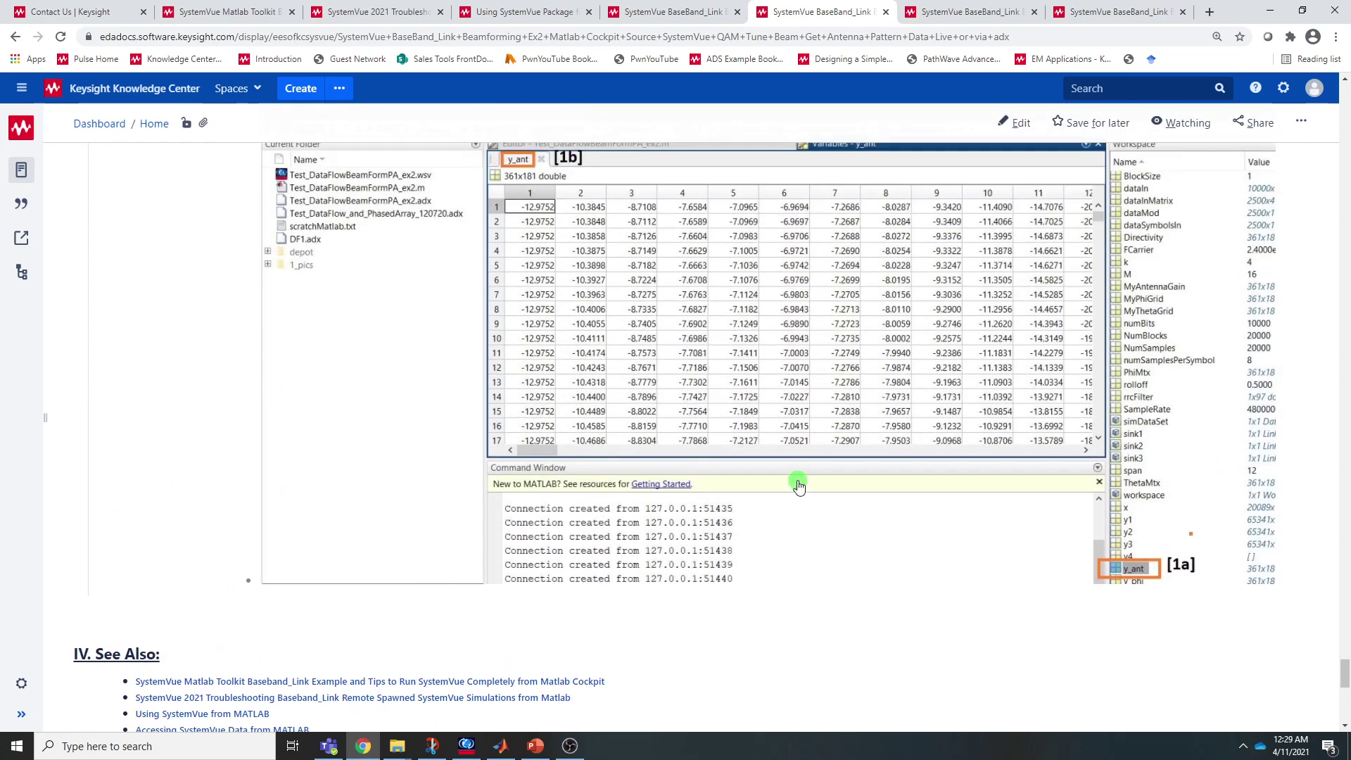
scroll(682, 457, "up", 2)
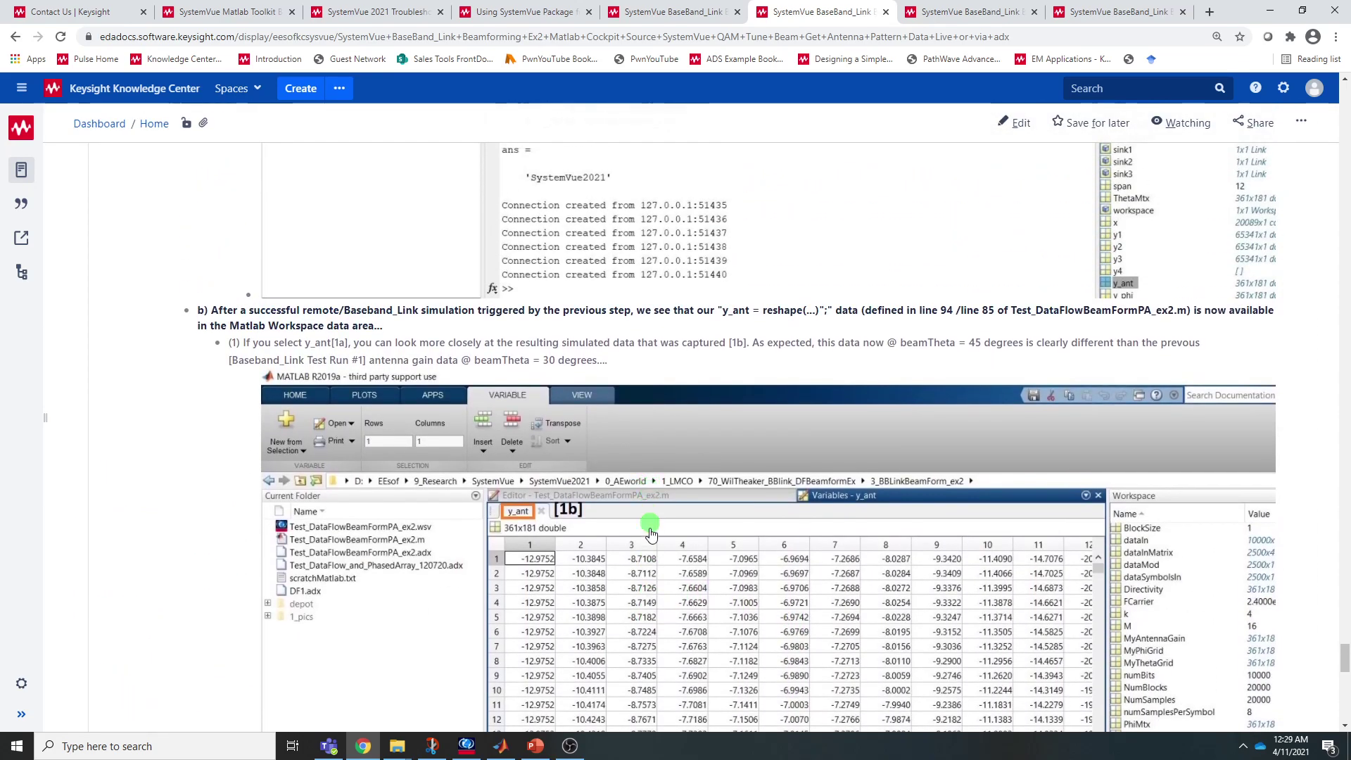
scroll(610, 566, "down", 2)
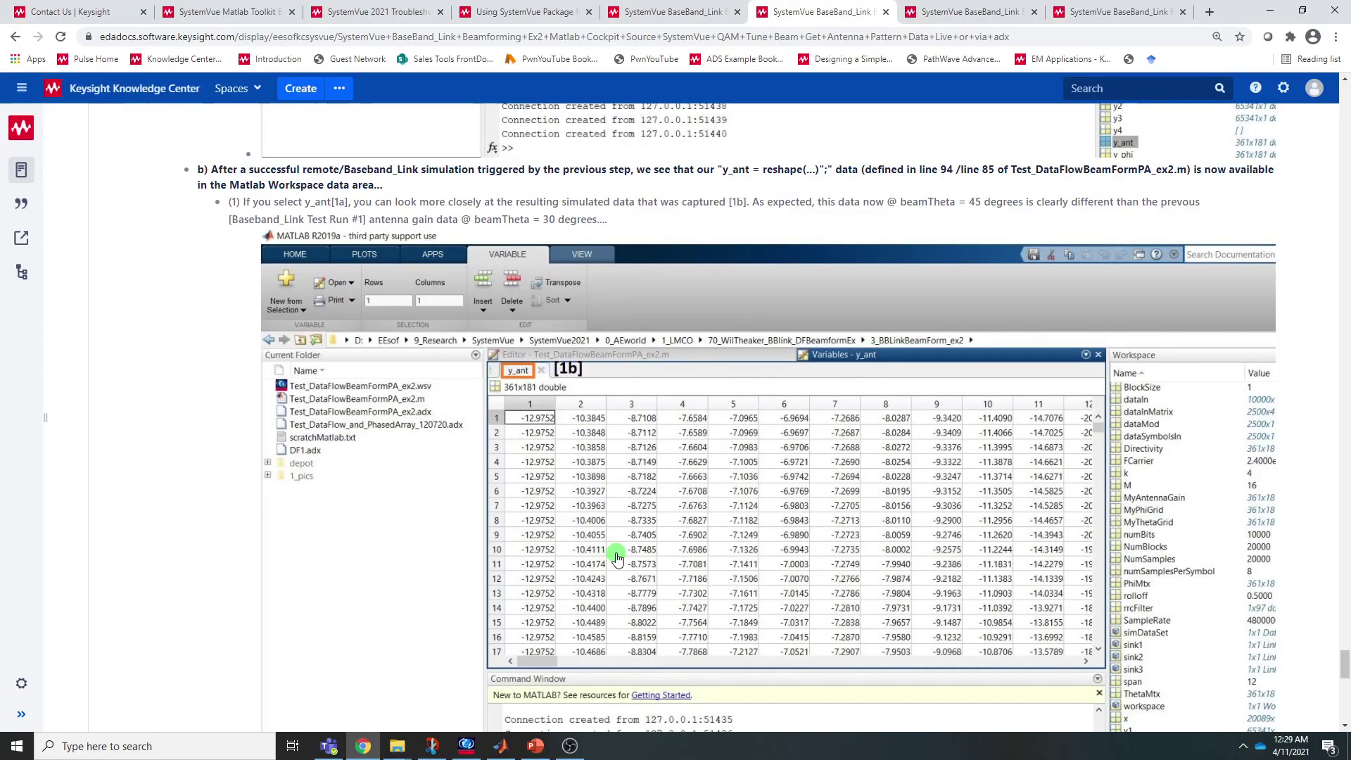
scroll(617, 557, "up", 15)
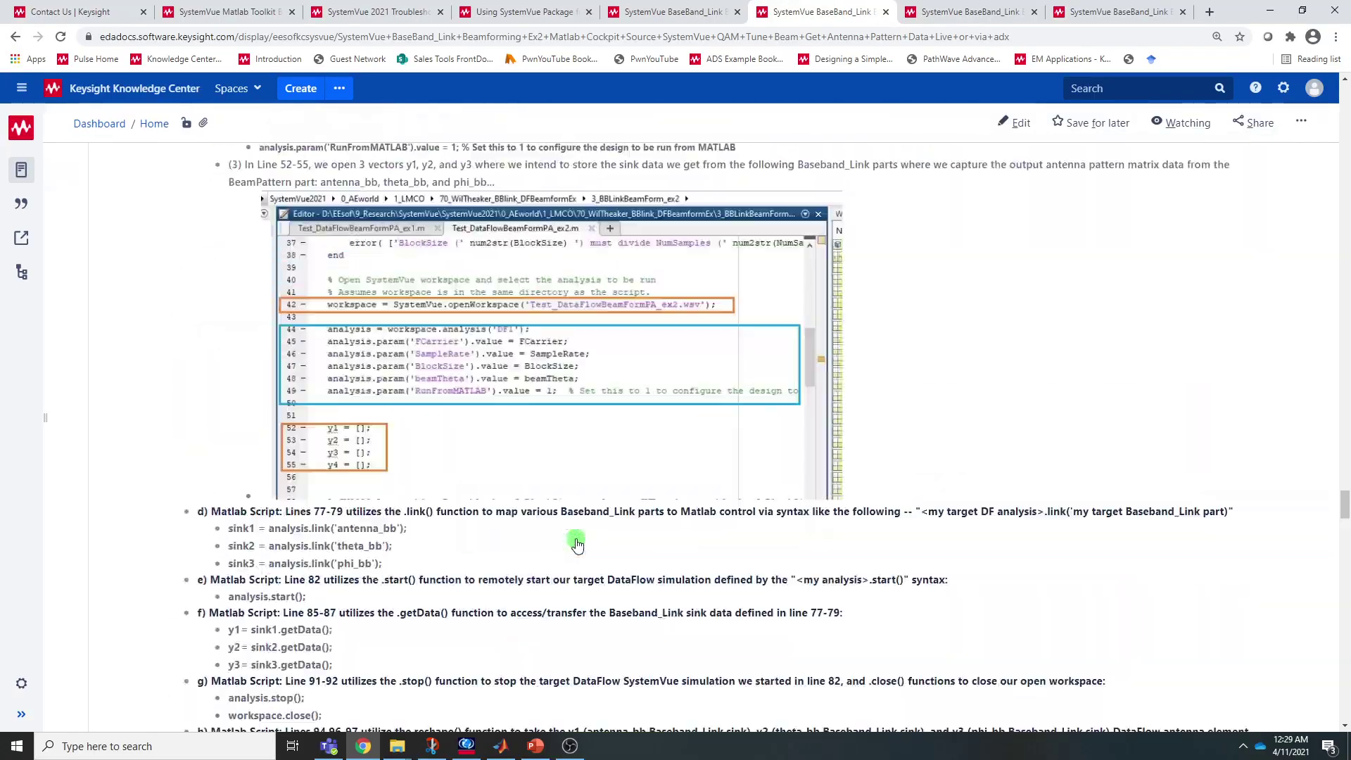
scroll(577, 544, "up", 20)
scroll(550, 530, "up", 20)
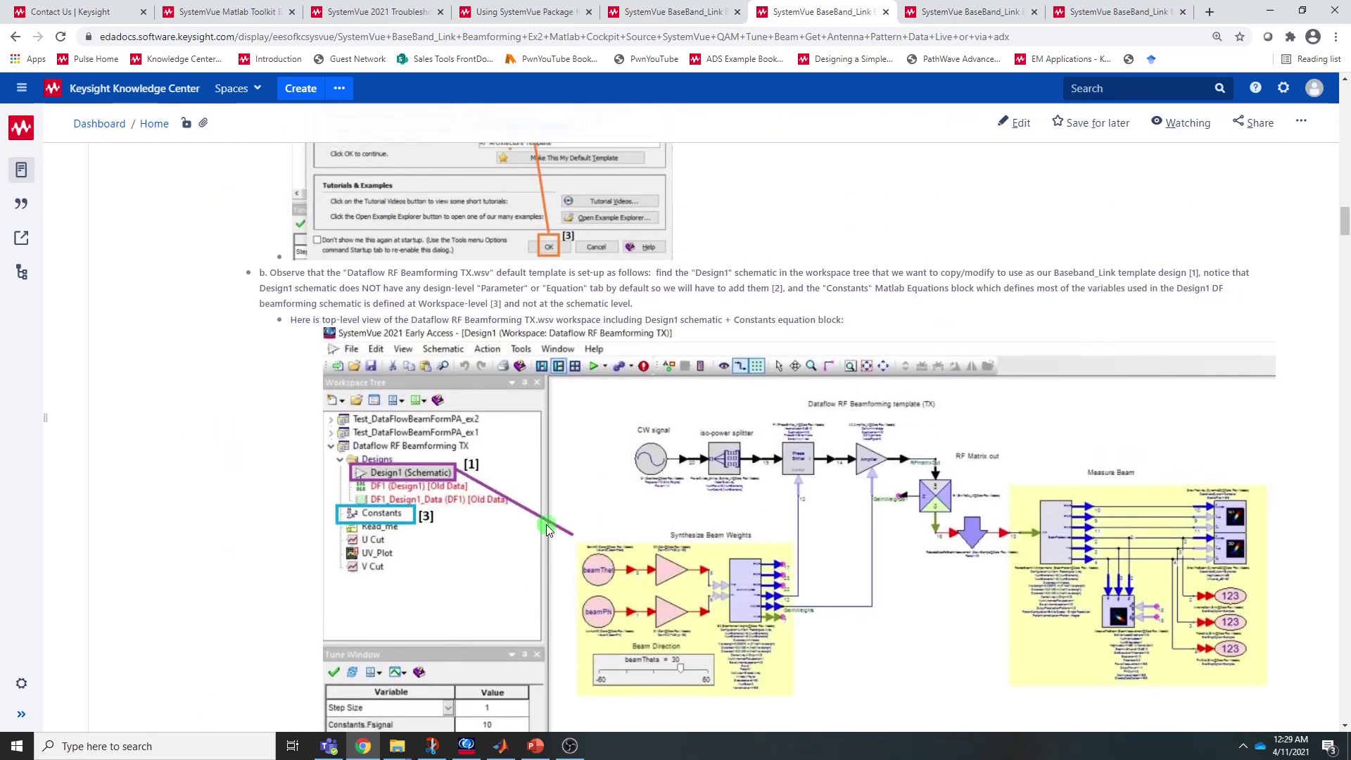
scroll(547, 526, "up", 10)
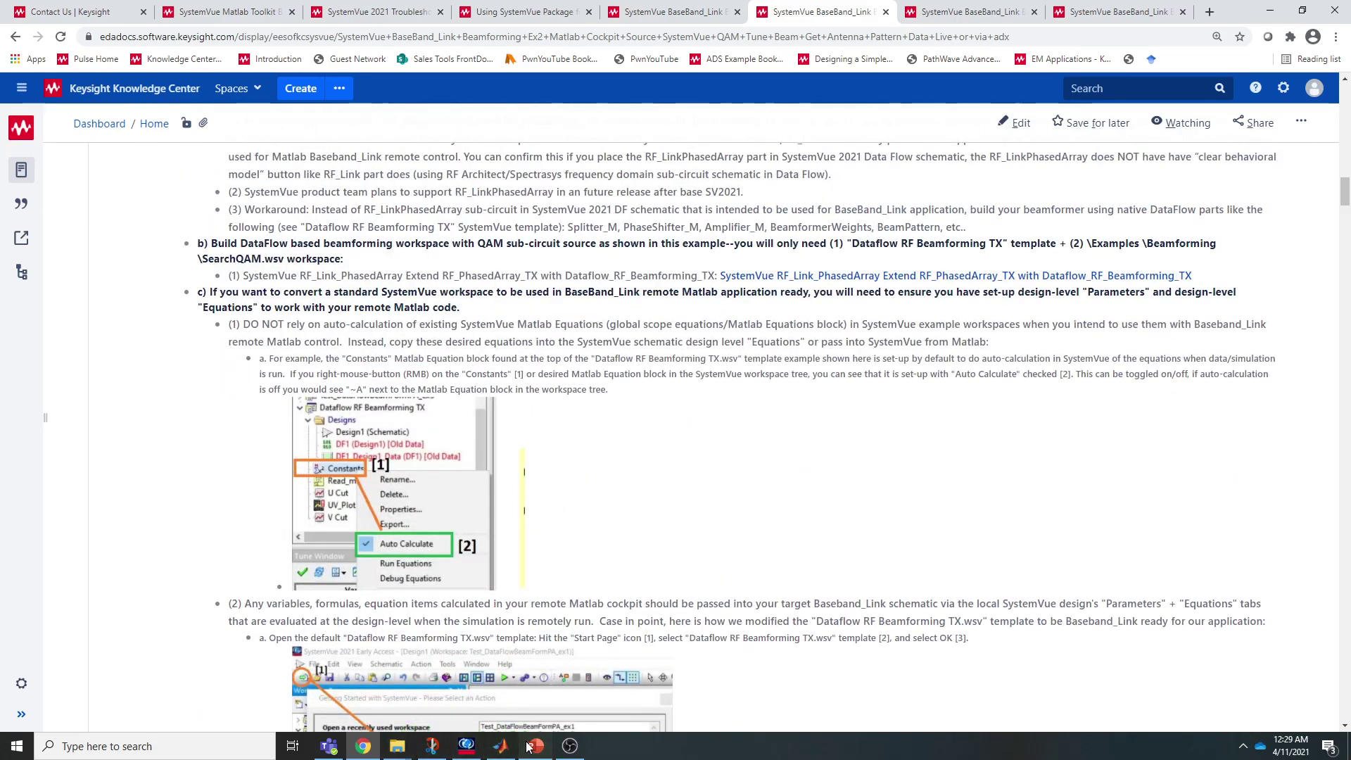